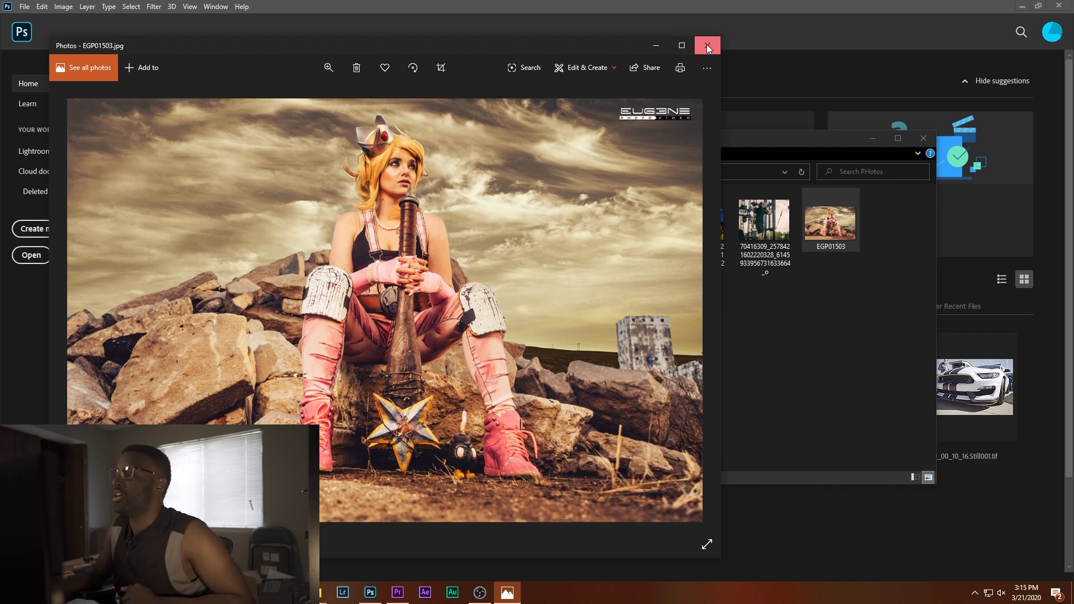
- Close the Photos viewer and drag EGP01503.jpg onto Photoshop to open it
click(706, 48)
drag(823, 229, 391, 406)
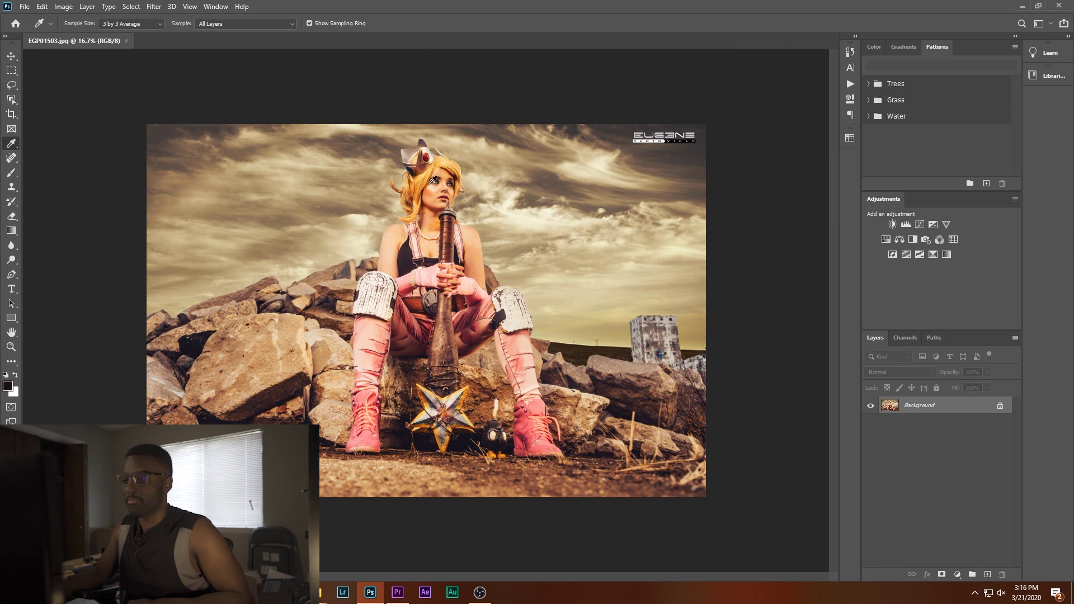
- Export Premiere's 00:00:24:01 crowd frame as a TIFF still into the Screen Grabs folder
click(402, 595)
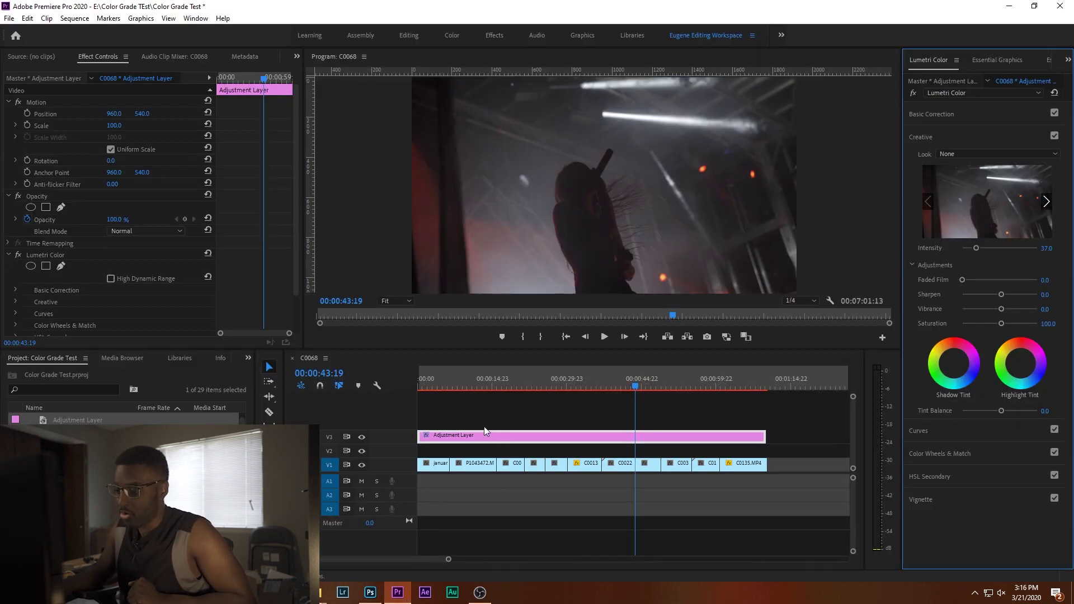
drag(600, 386, 539, 426)
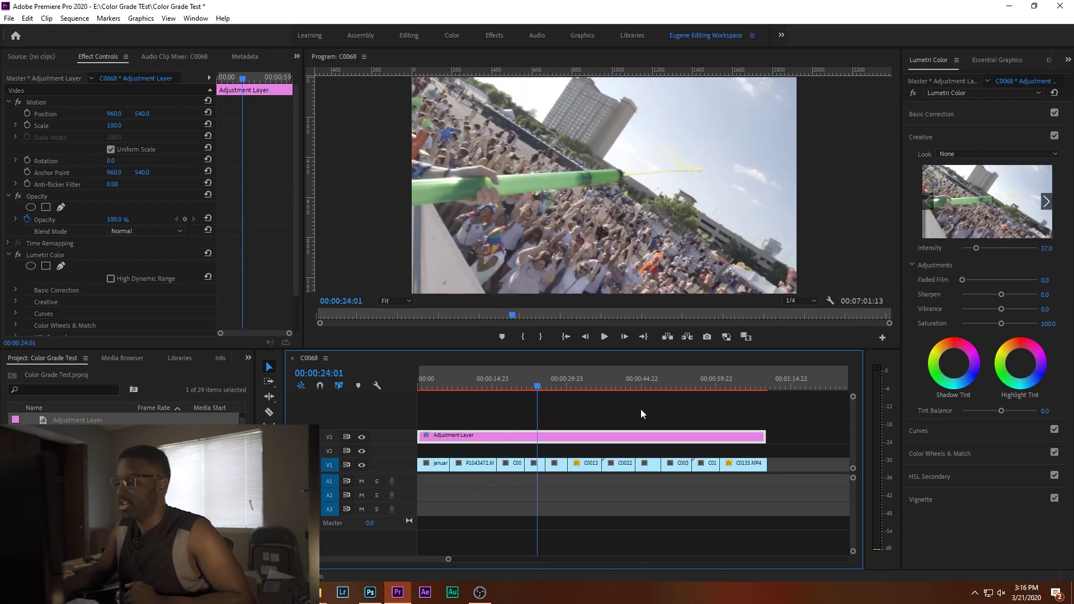
click(706, 339)
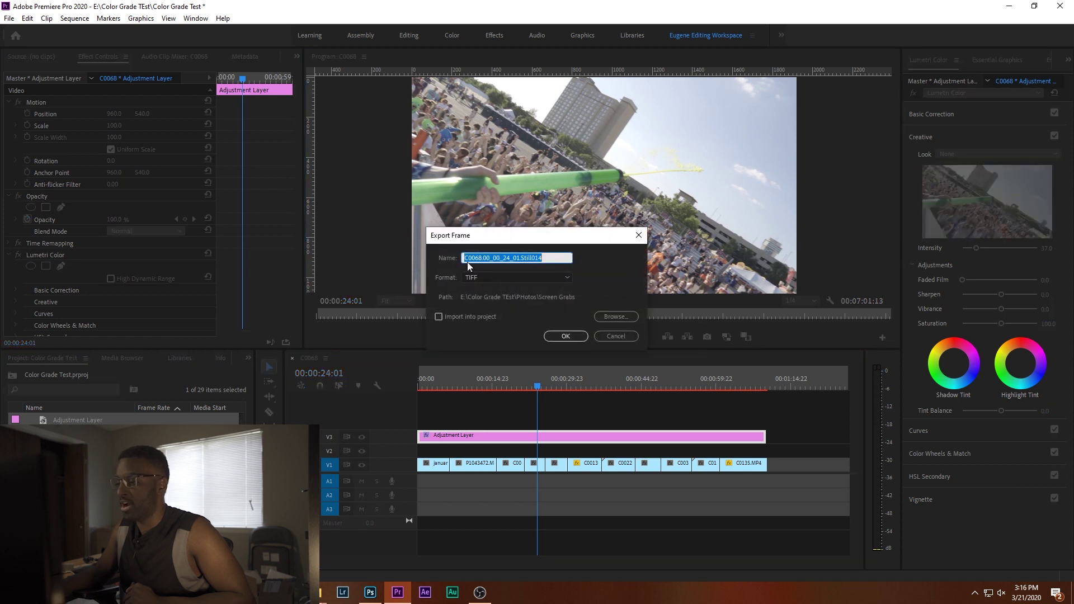
click(632, 316)
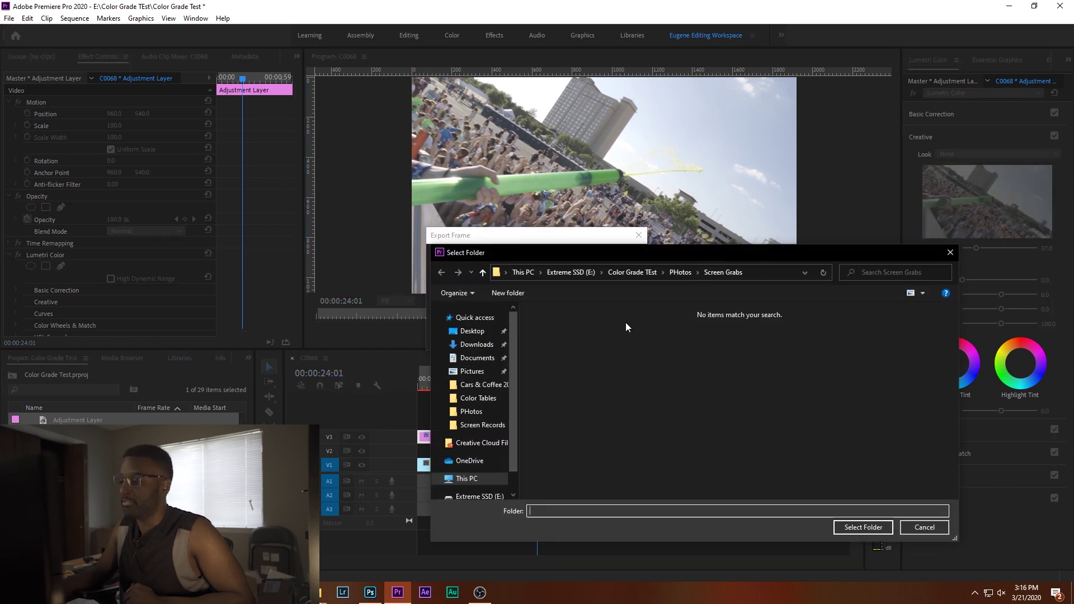
click(929, 530)
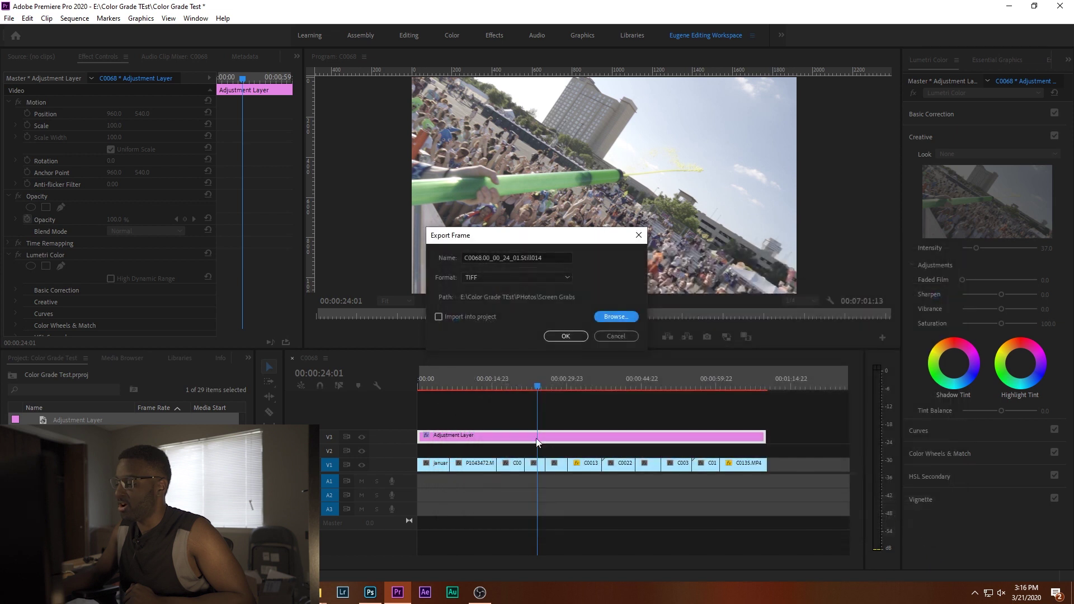
click(566, 336)
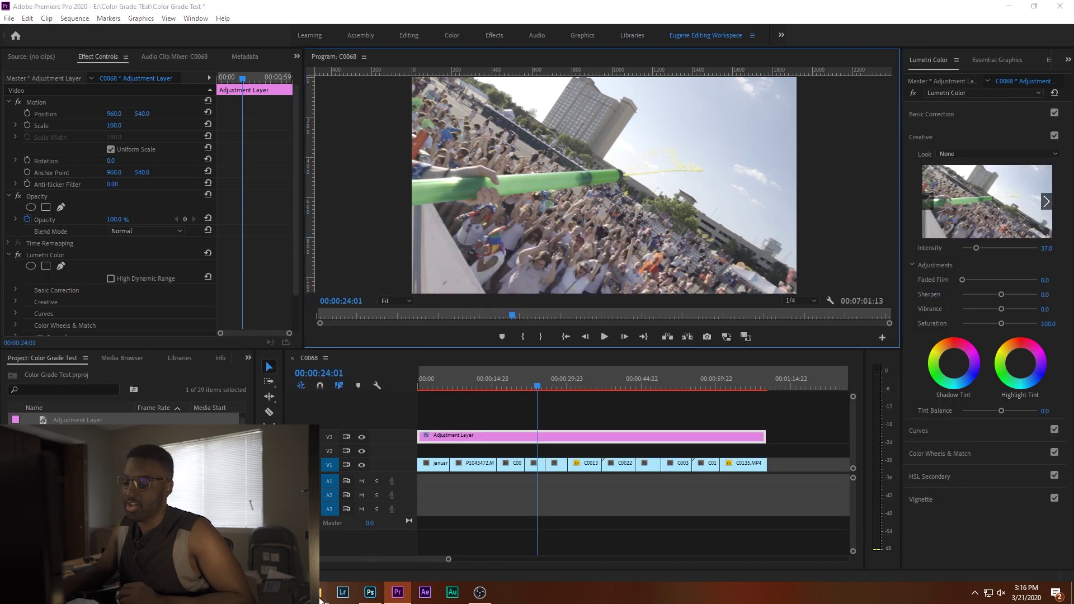
mouse_move(315, 592)
click(258, 537)
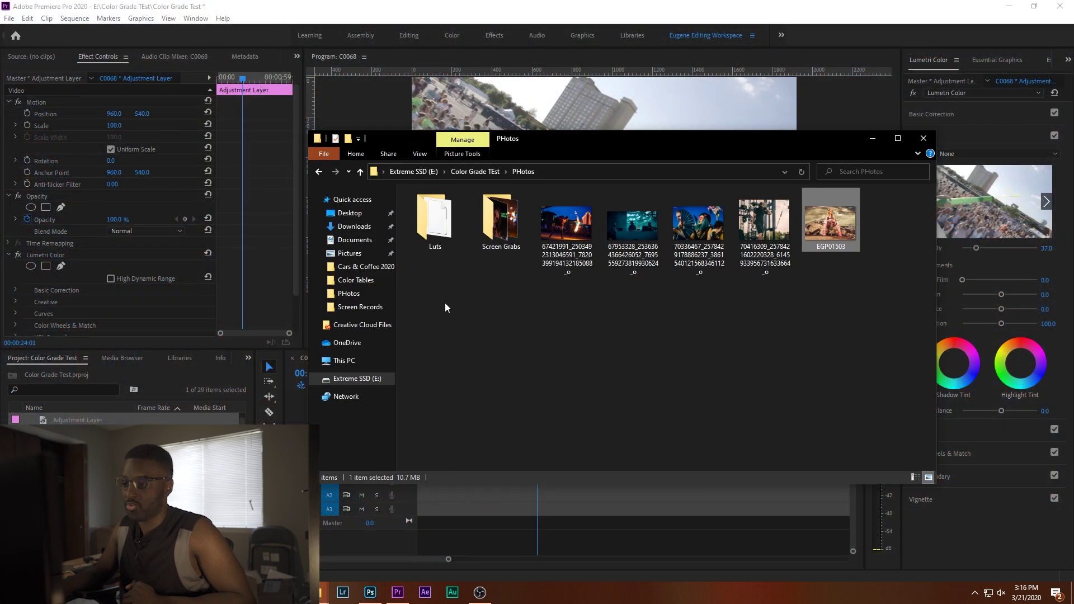
- Open Screen Grabs and bring C0068.00_00_19_08.Still005.tif into Photoshop as a second document
double_click(502, 240)
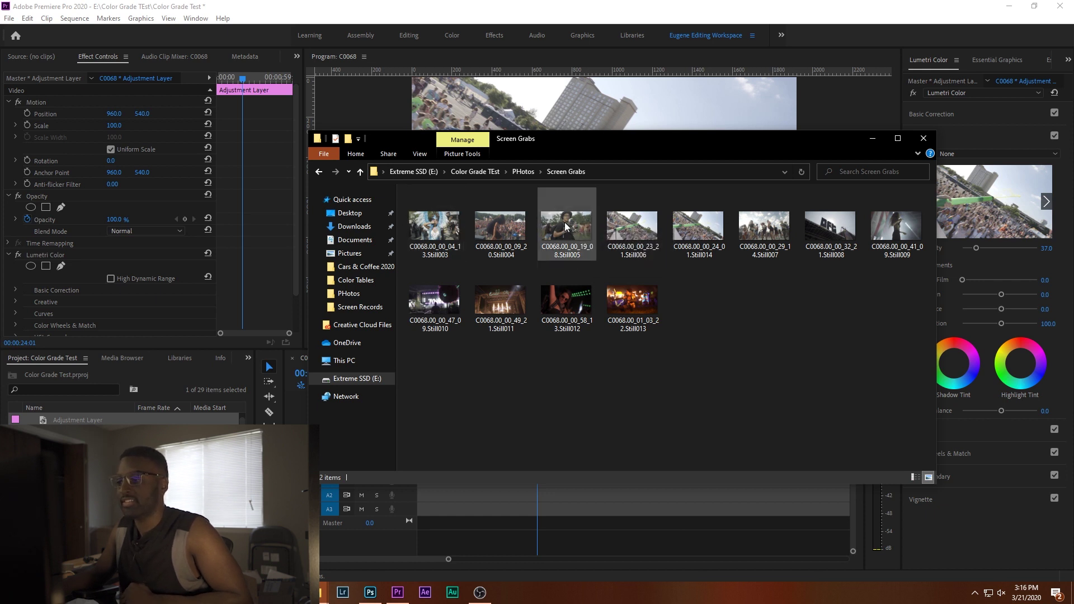
drag(566, 222, 411, 42)
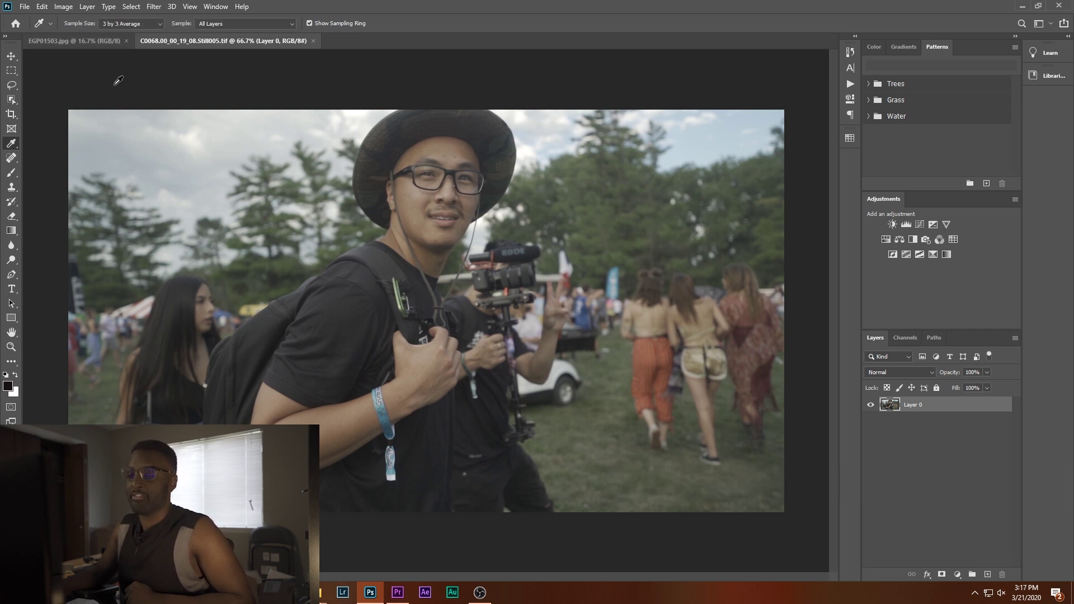
- Open Save for Web (Legacy) for the EGP01503 cosplay photo
click(78, 42)
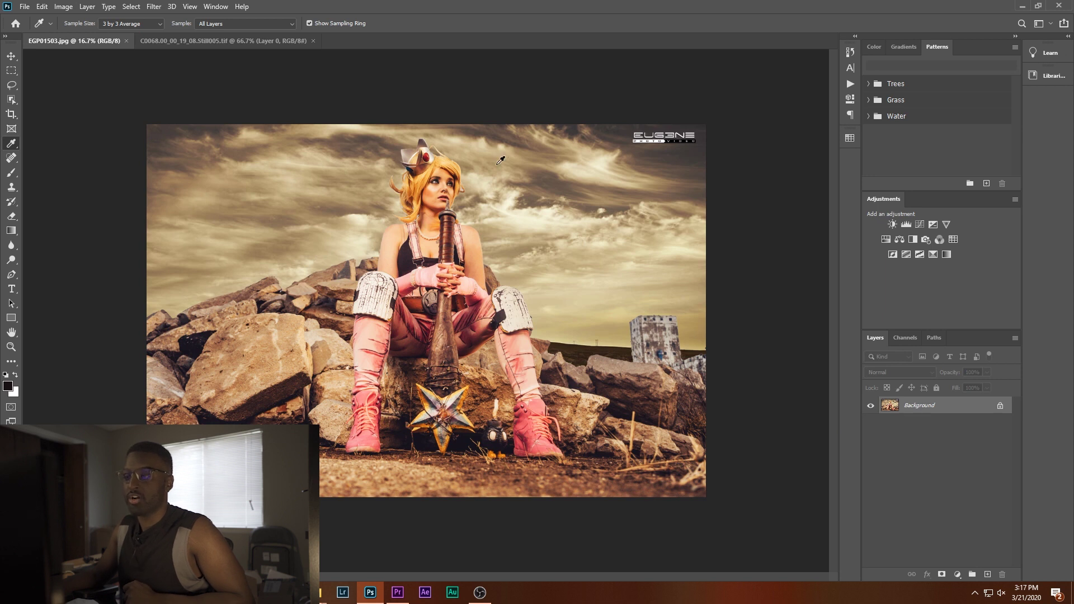
click(24, 7)
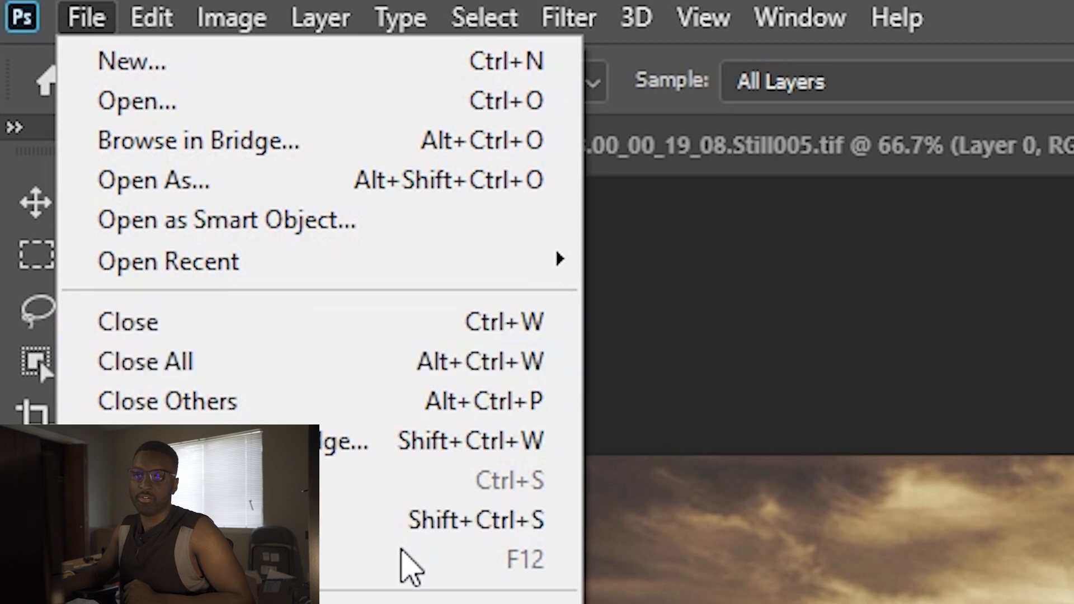
mouse_move(504, 603)
click(777, 350)
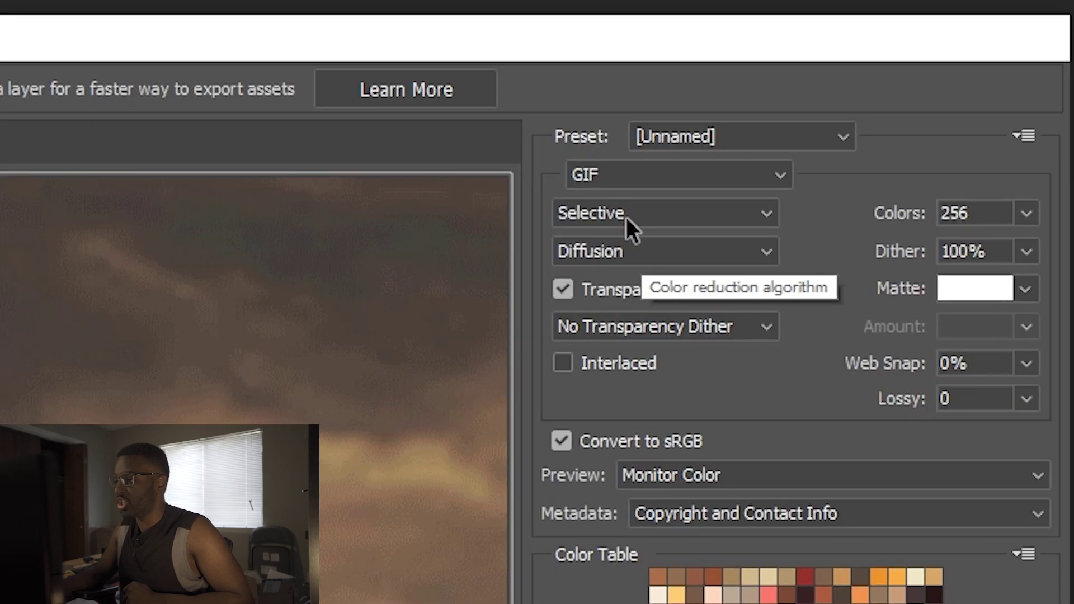
- Set the GIF colour reduction to Custom with 3 colours
click(626, 217)
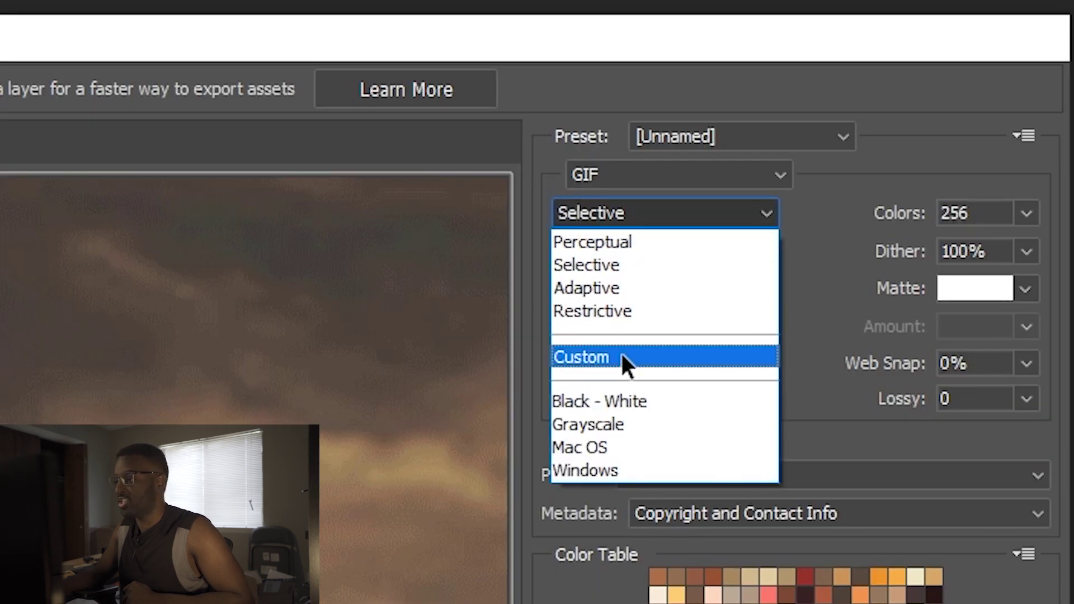
click(622, 357)
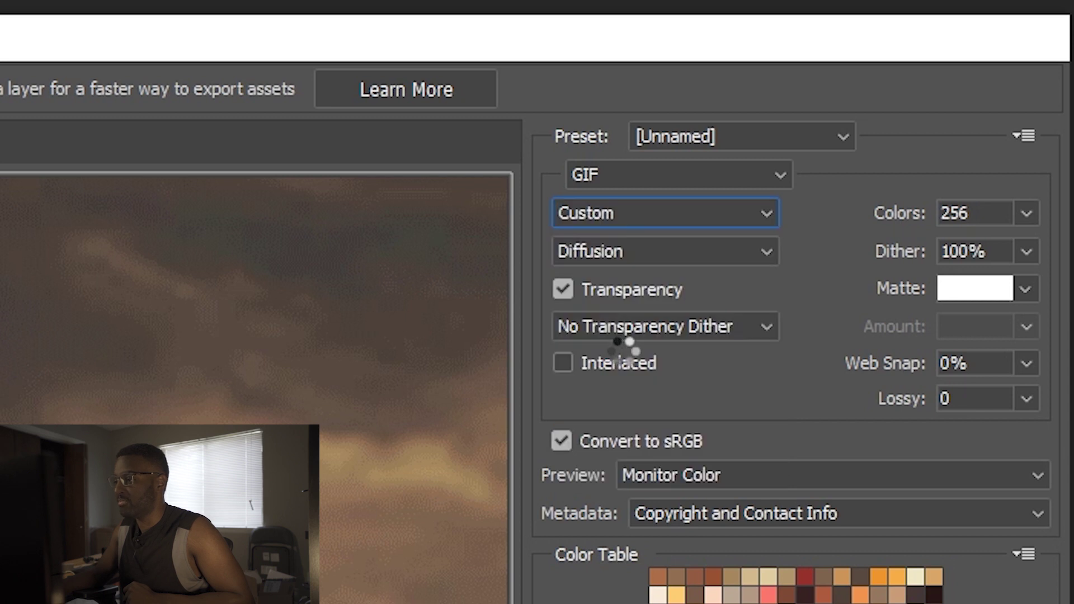
double_click(983, 213)
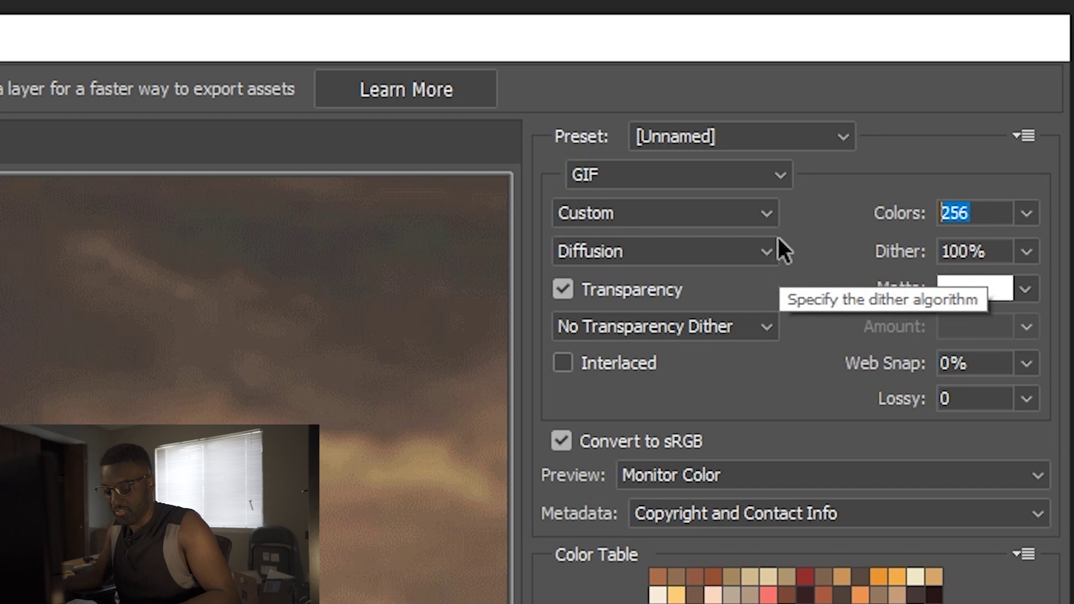
text(3)
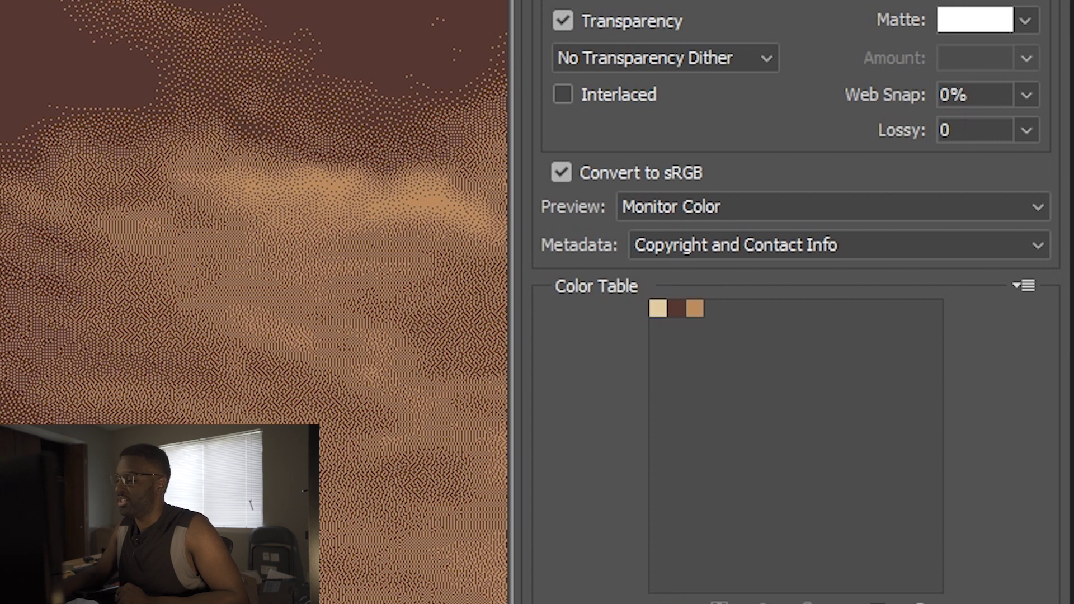
click(1028, 286)
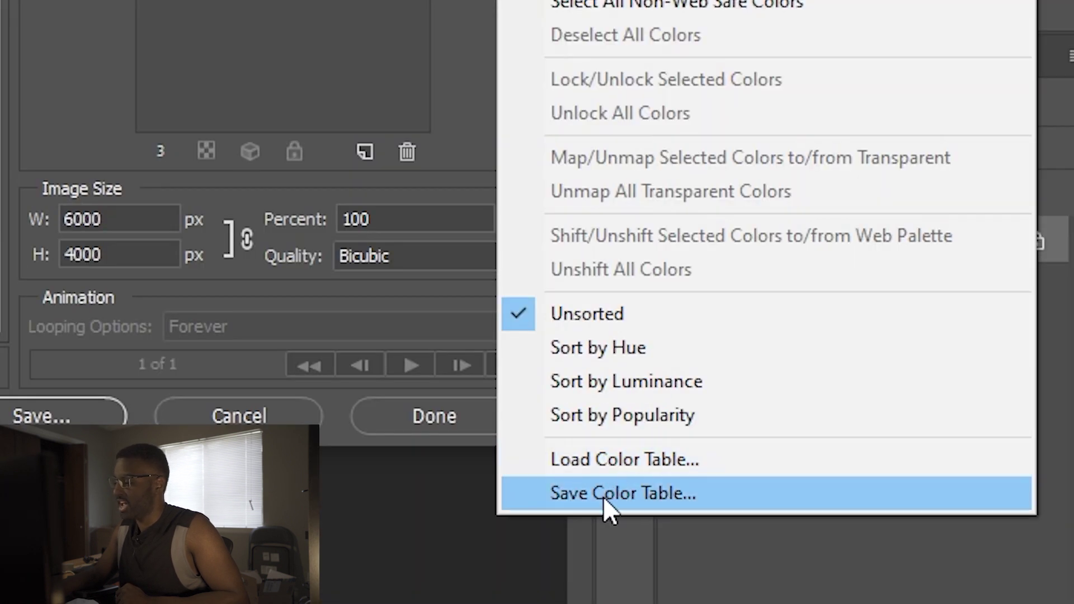
- Save the three-swatch palette as an ACT colour table in the Color Tables folder
click(693, 493)
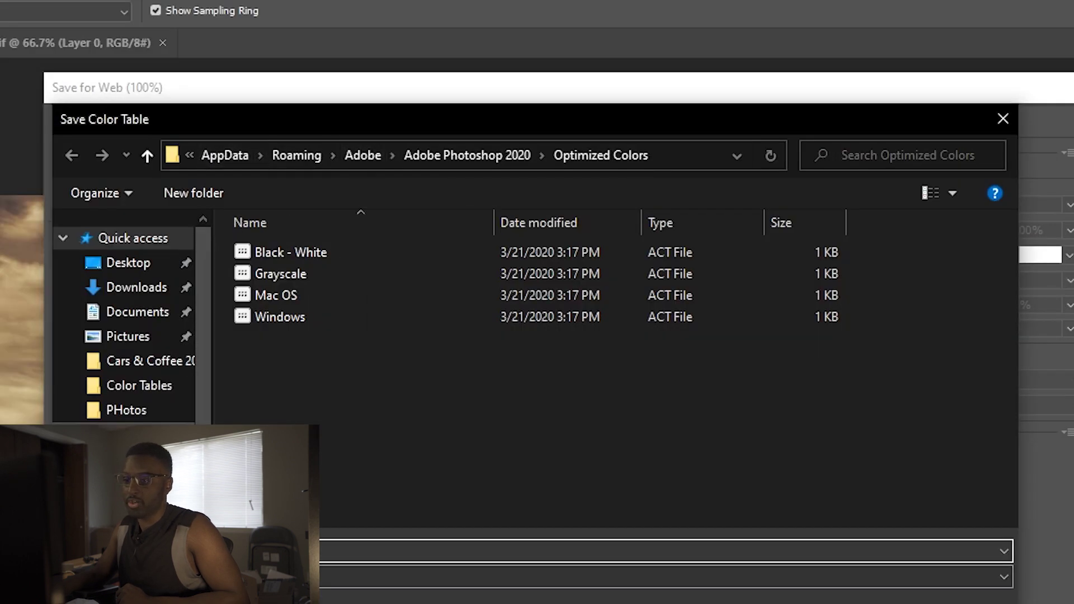
click(138, 390)
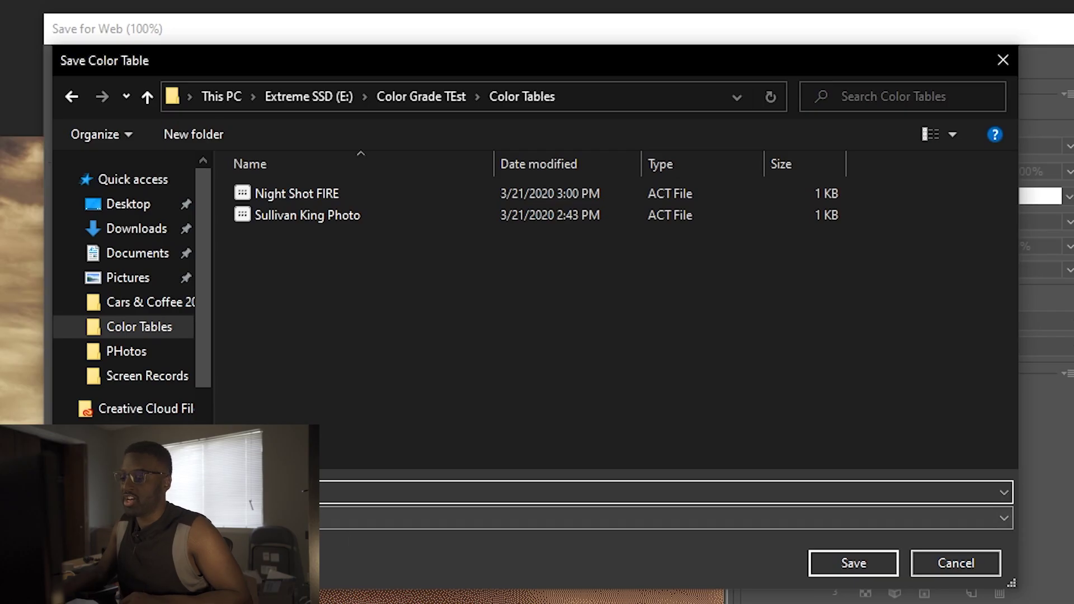
click(851, 562)
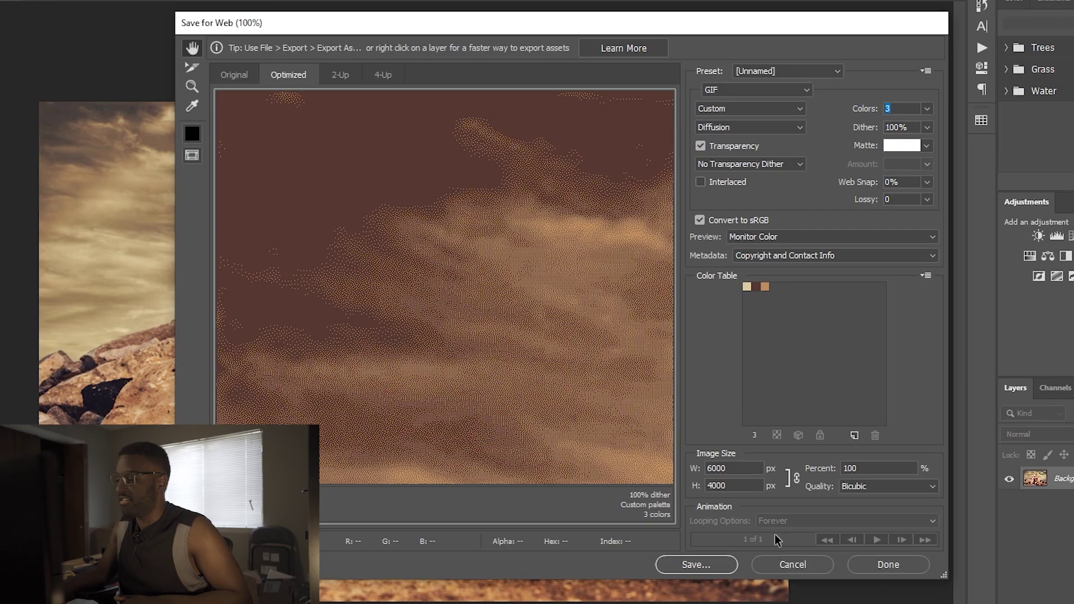
- Close Save for Web, switch to the Still005 festival frame, and float the Swatches panel over it
click(820, 561)
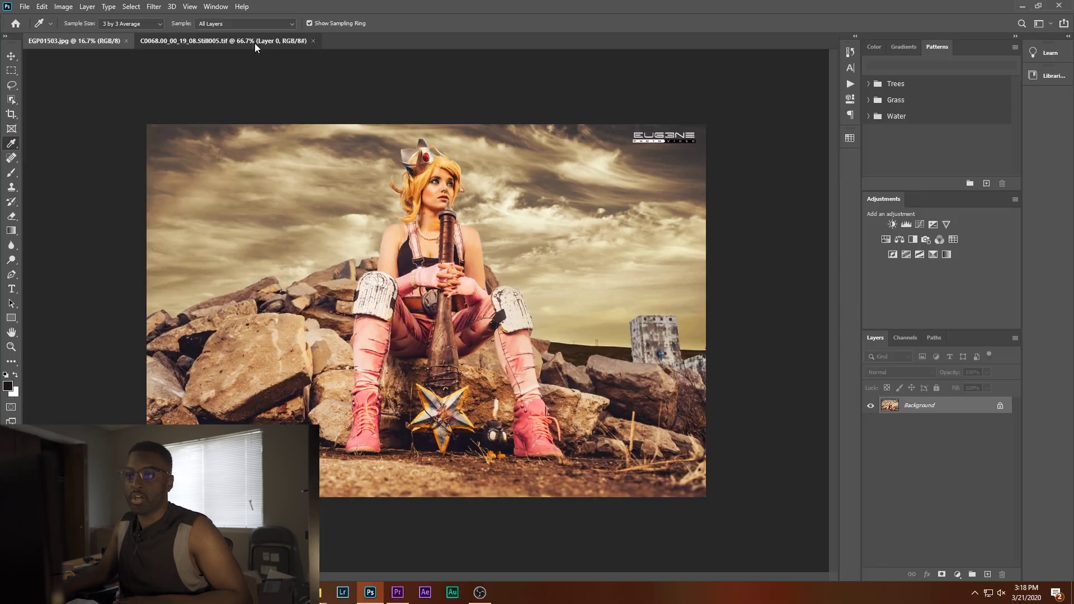
click(254, 42)
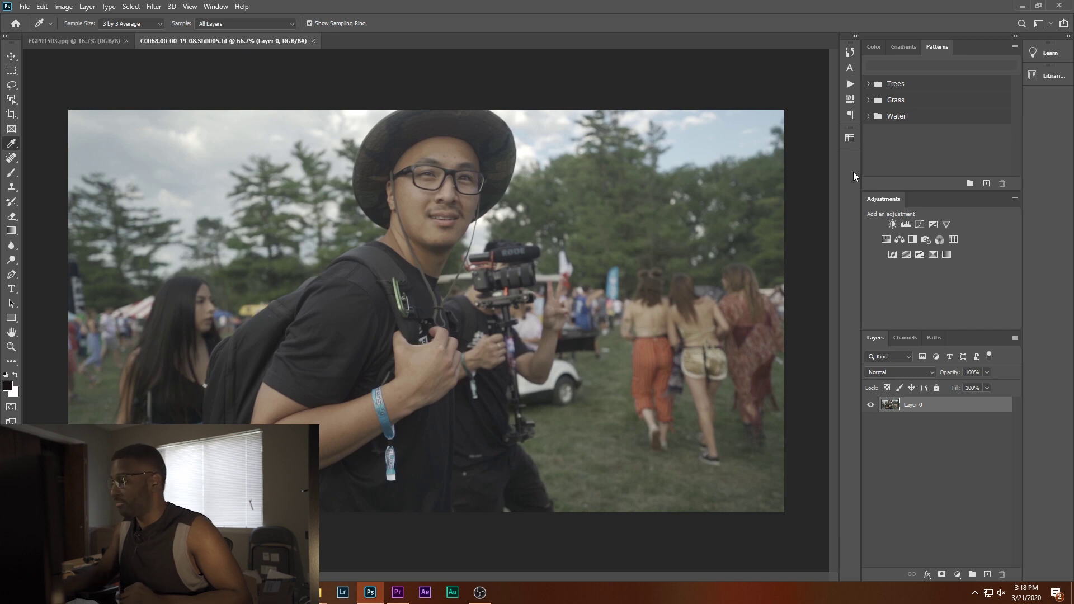
click(849, 140)
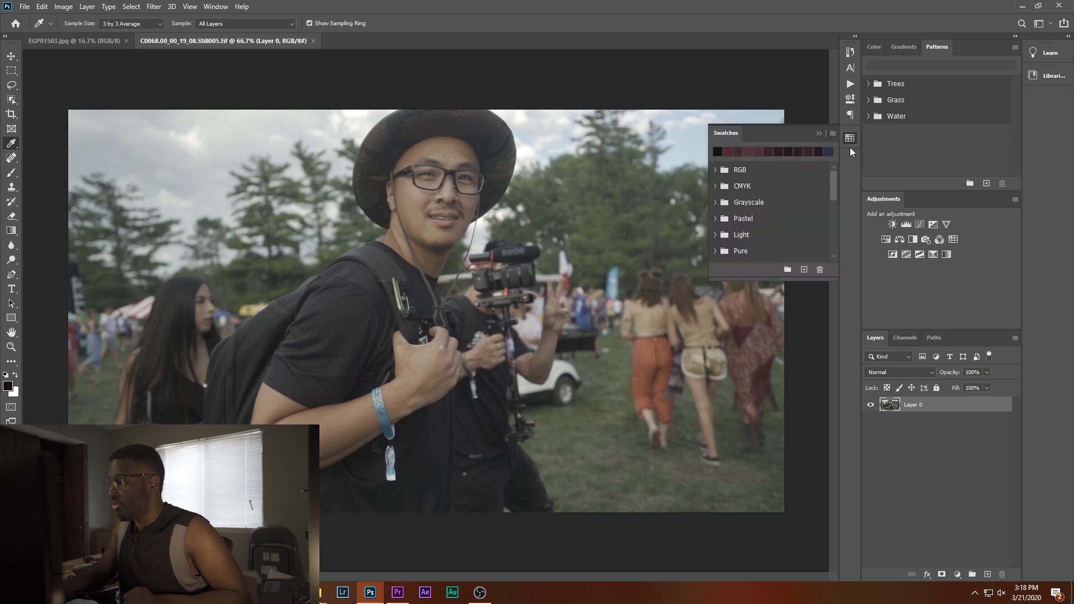
click(213, 8)
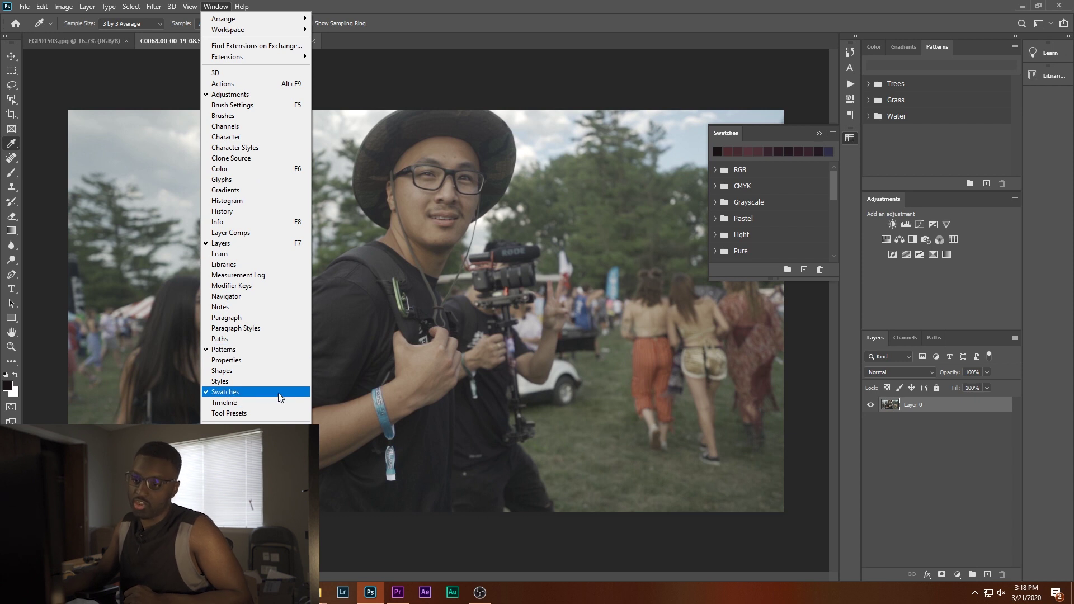
drag(786, 133, 531, 133)
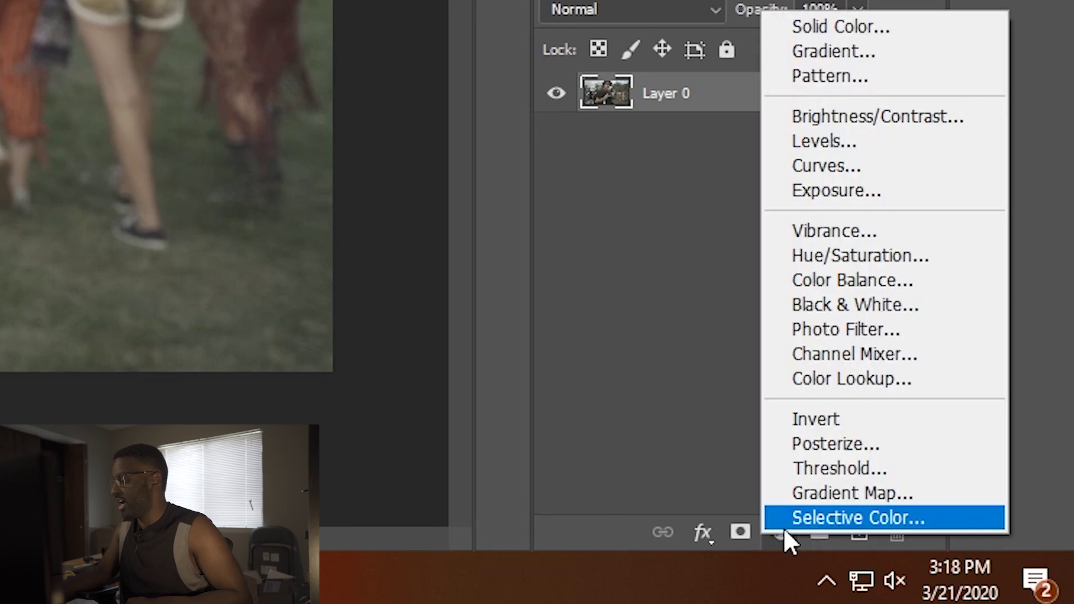
- Add a Gradient Map 1 adjustment layer above Layer 0, turning the festival still greyscale
click(800, 495)
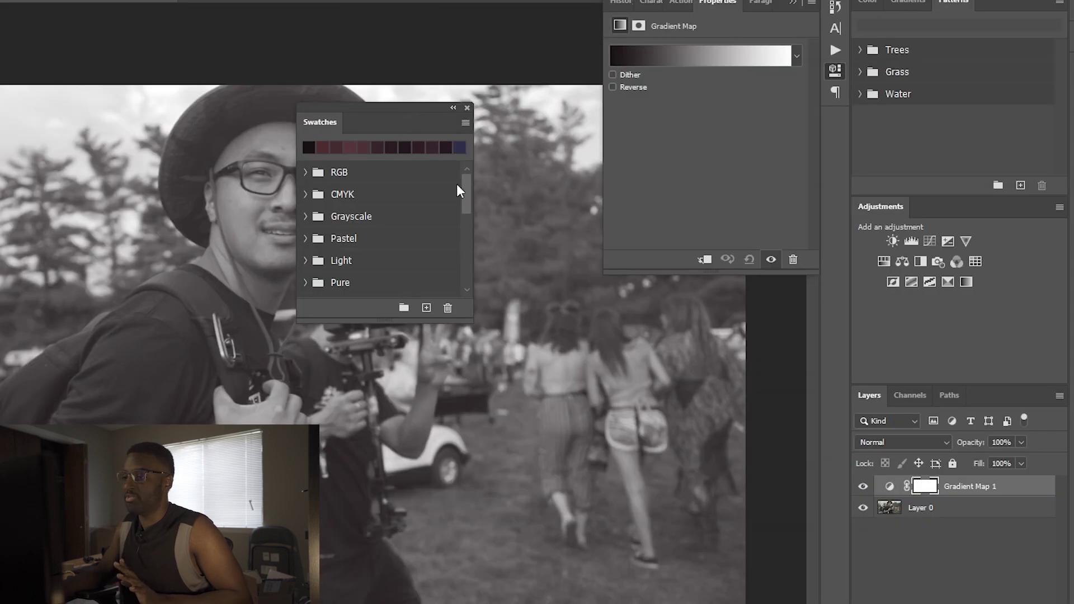
scroll(454, 183, down, 10)
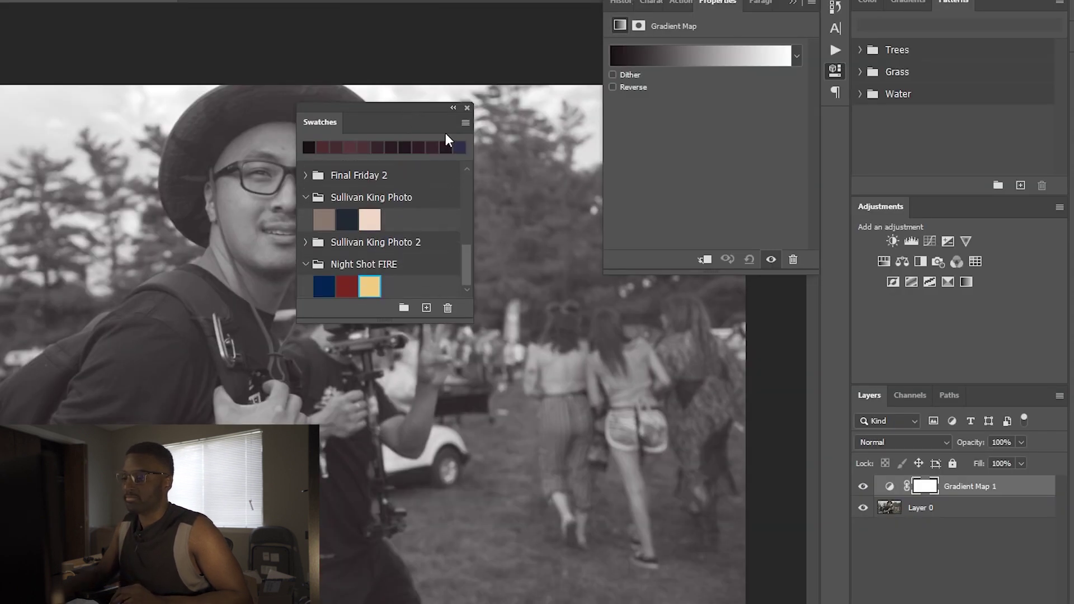
click(465, 124)
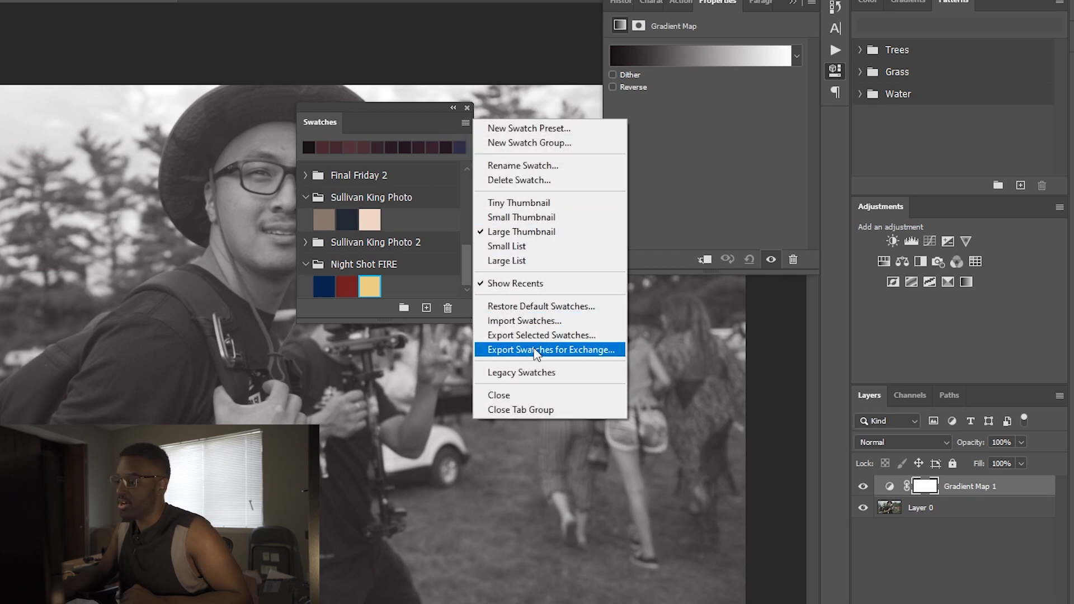
- Import the End of the World colour table (.ACT) into the Swatches panel
click(529, 321)
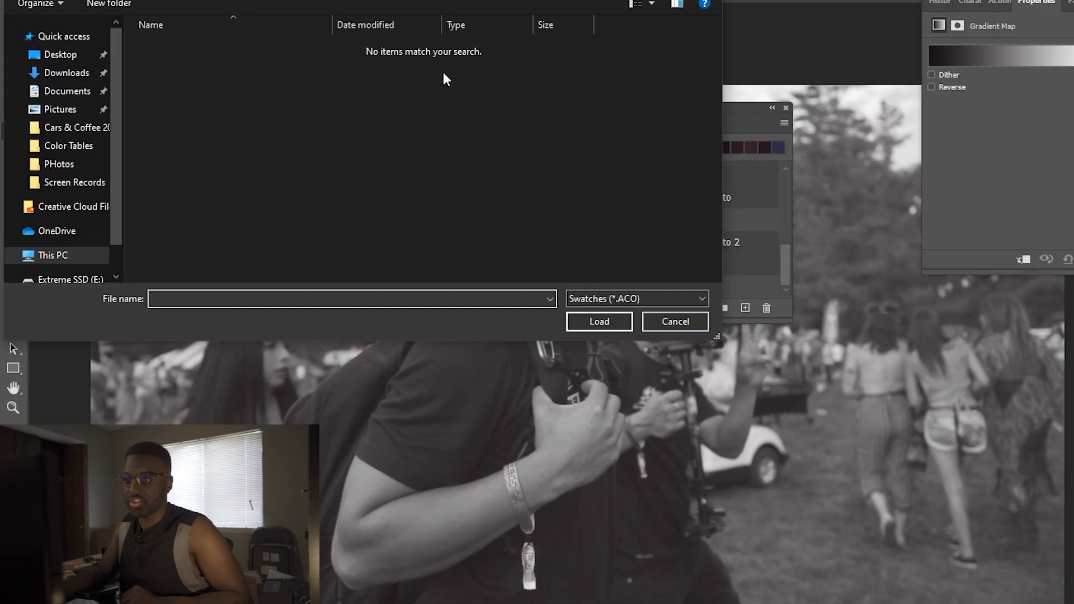
click(603, 297)
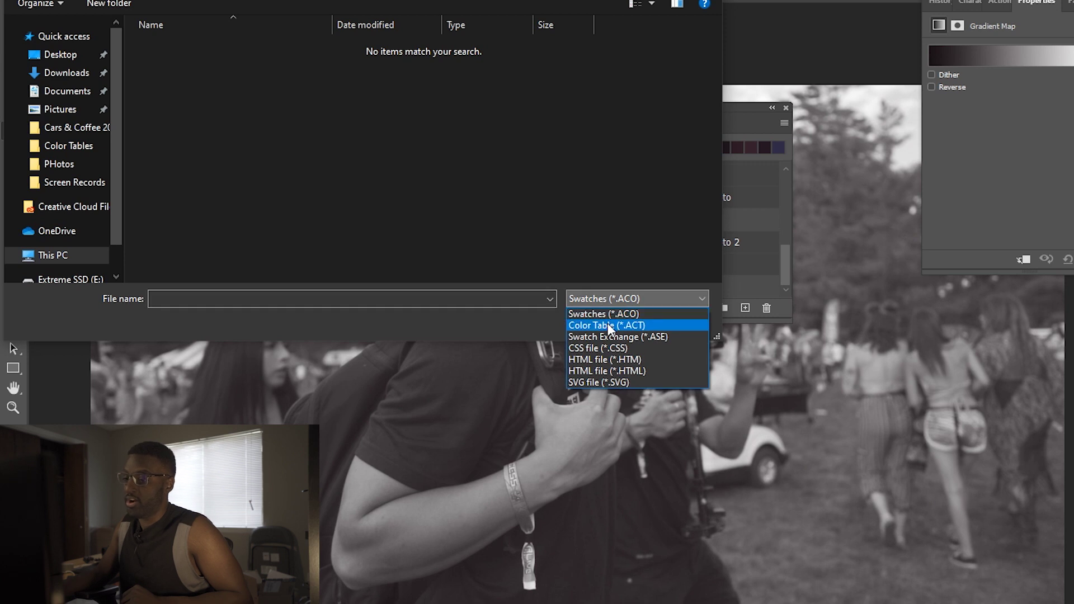
click(608, 323)
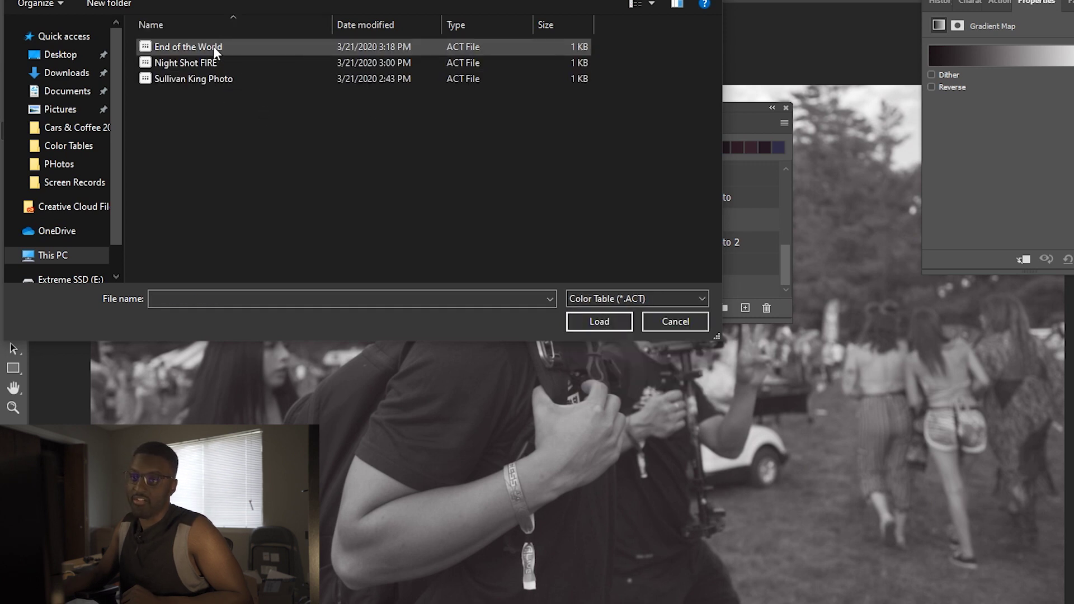
click(213, 46)
click(628, 324)
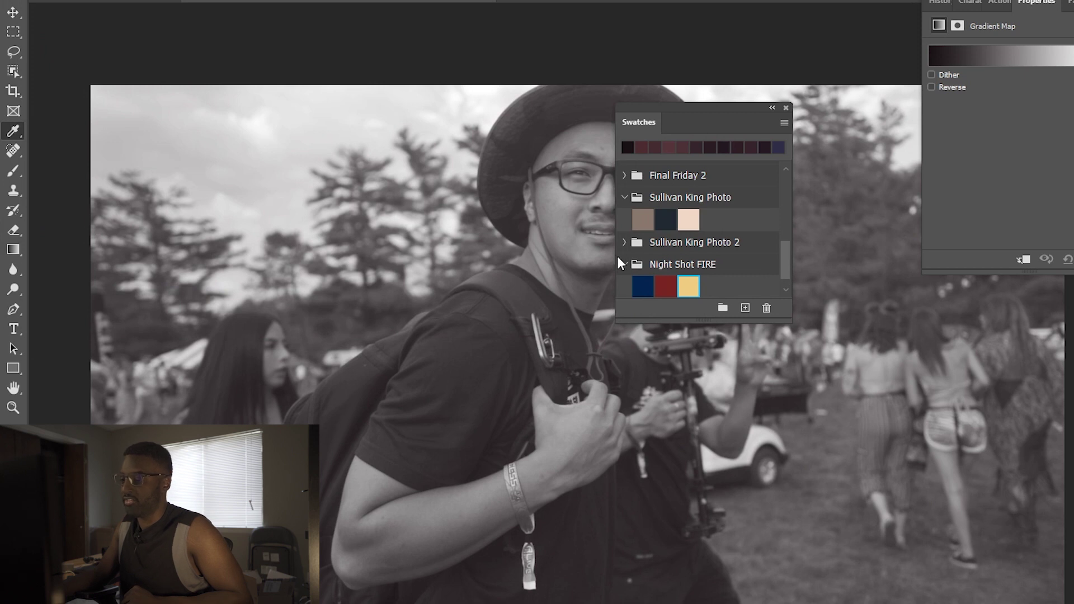
- Expand the End of the World swatch group and open the gradient map's Gradient Editor
click(623, 264)
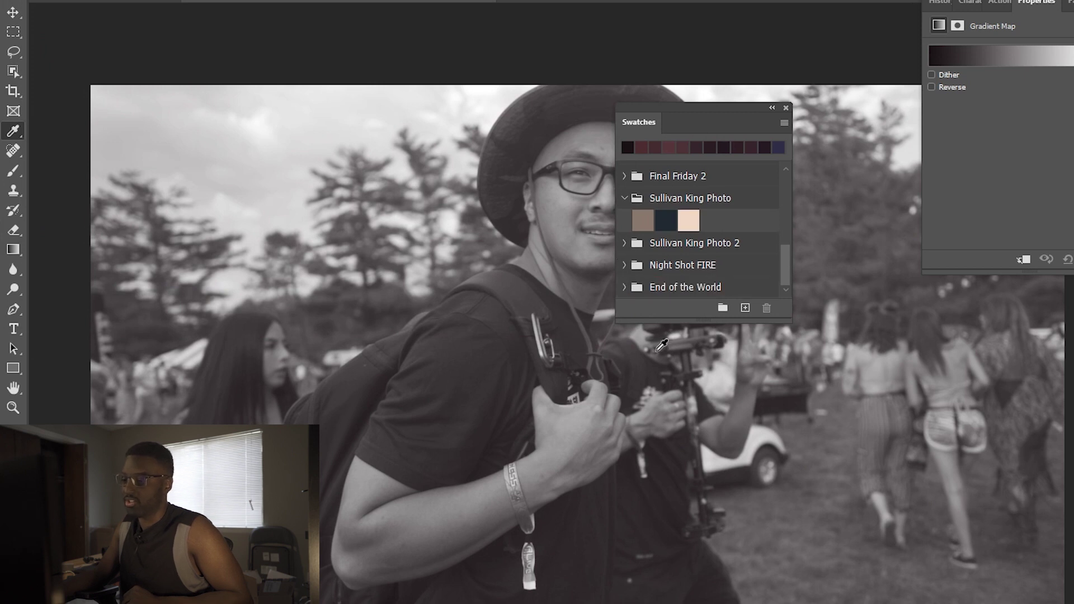
click(625, 287)
scroll(653, 258, down, 1)
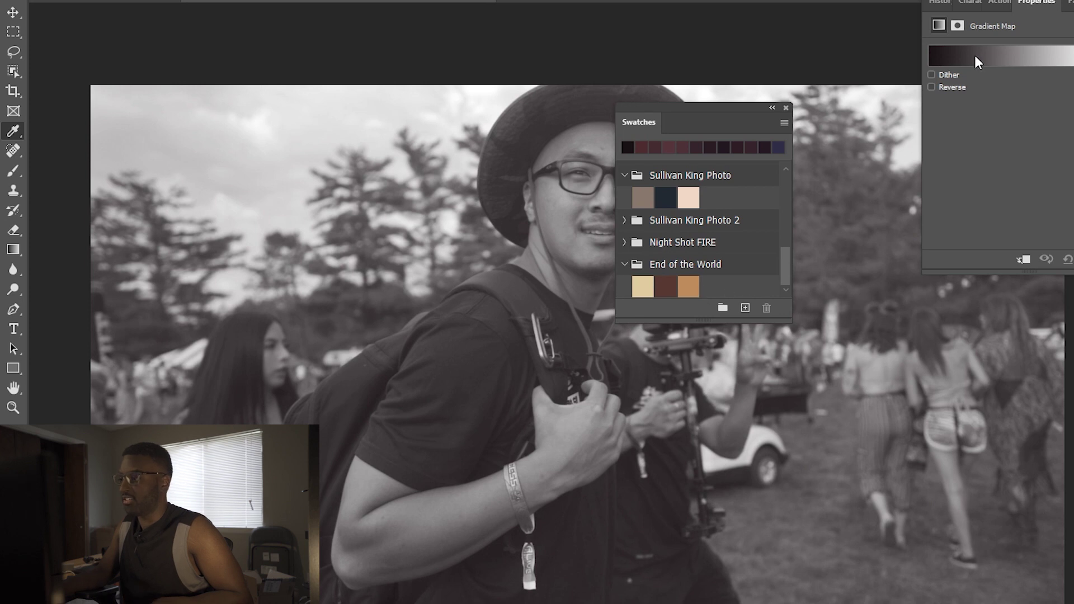
click(974, 56)
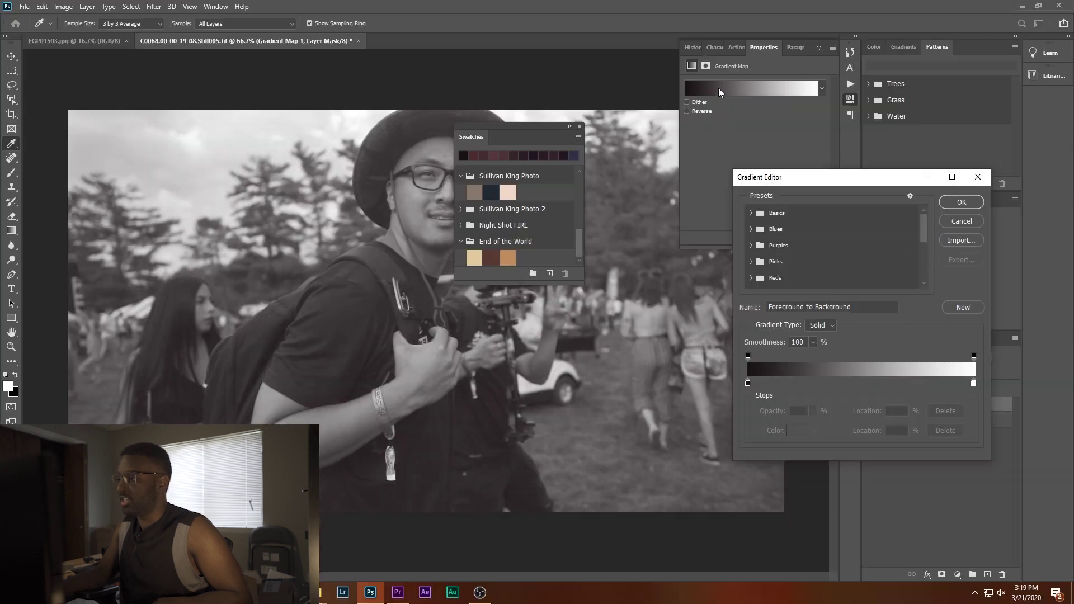
- Set the gradient's starting stop to the light tan End of the World swatch at 88%
click(747, 384)
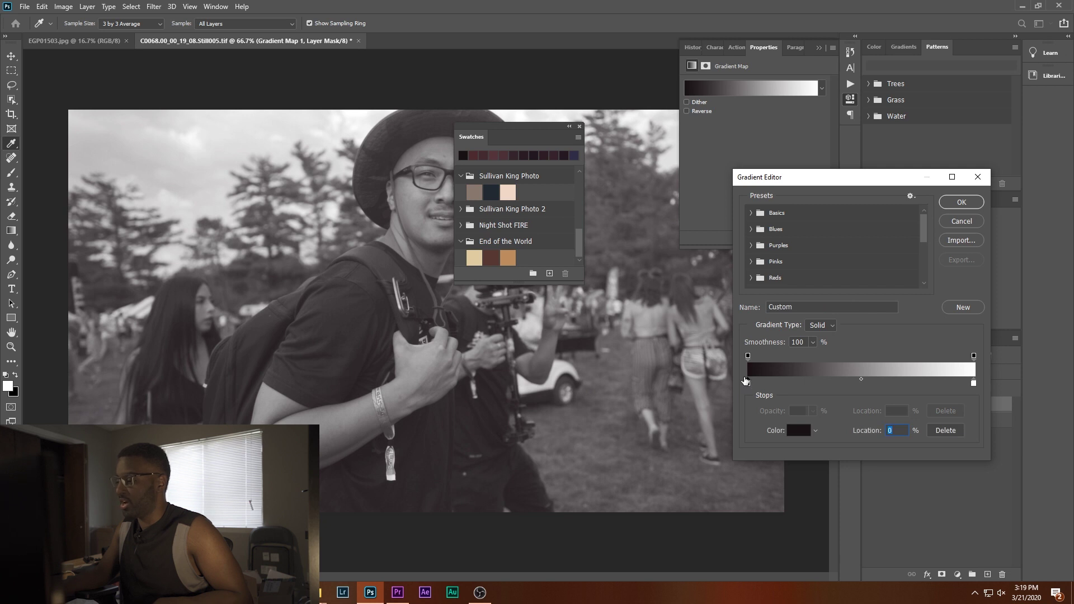
click(792, 432)
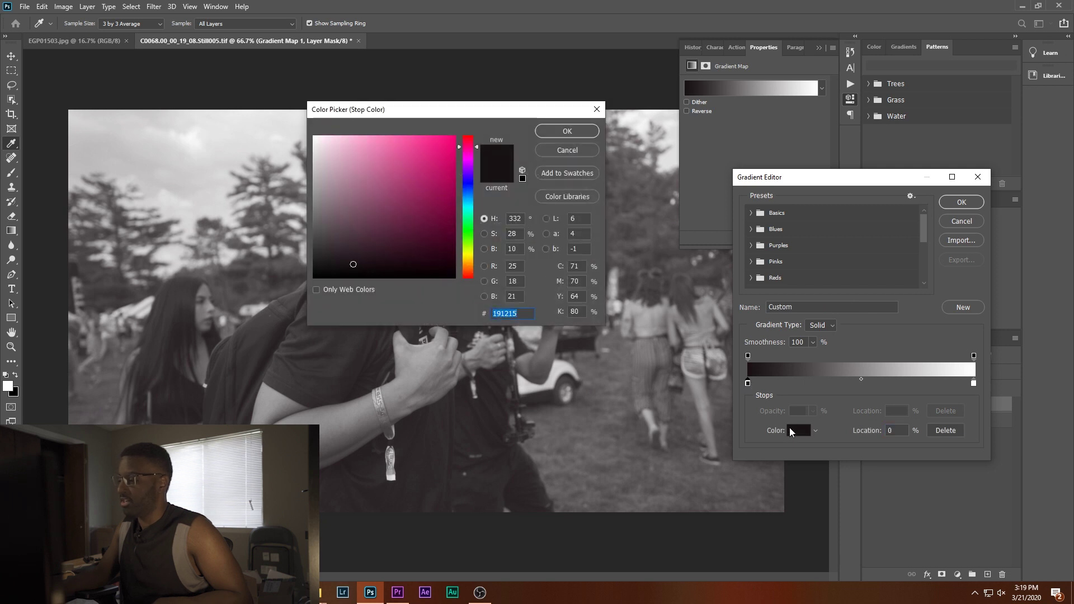
drag(436, 115, 234, 77)
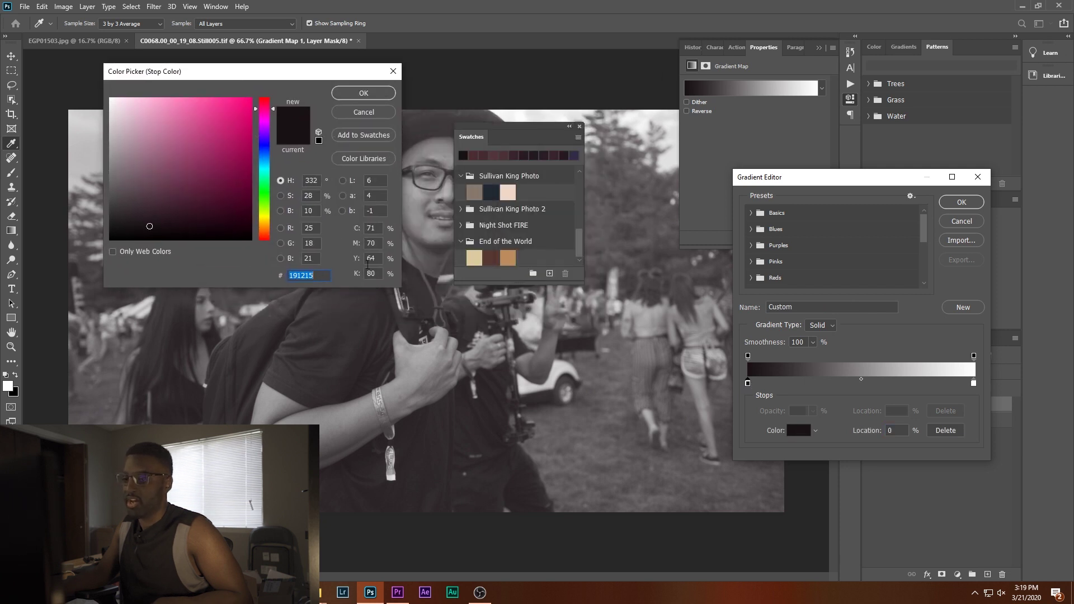
click(473, 258)
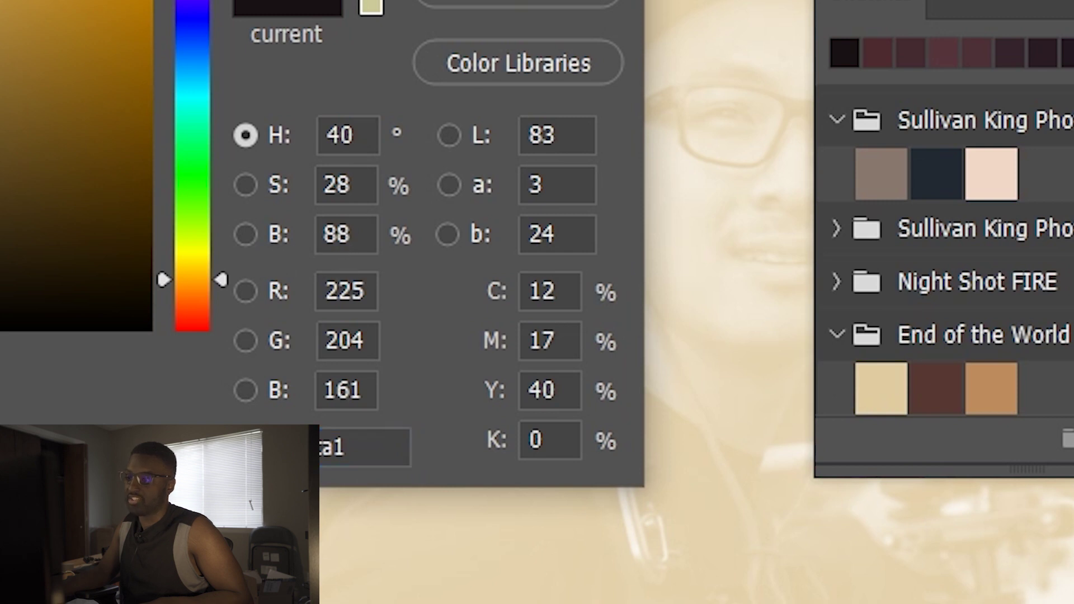
key(Return)
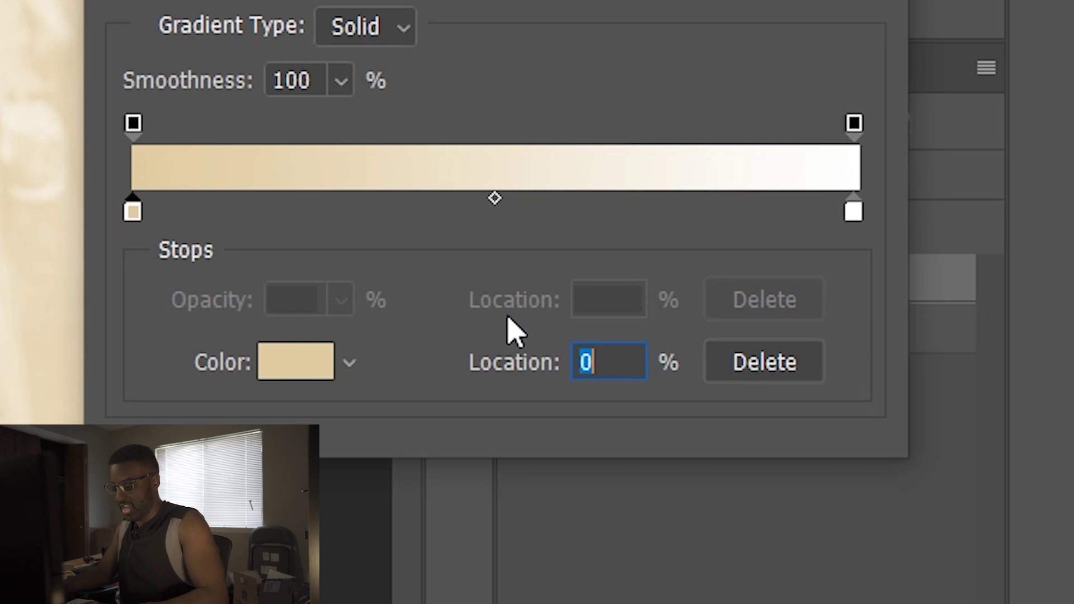
text(88)
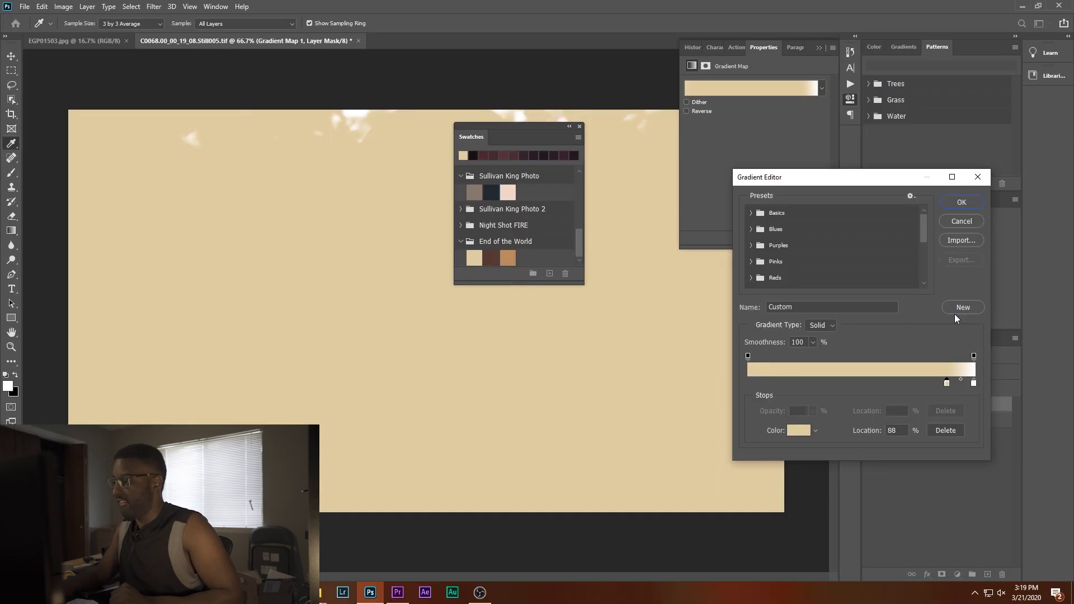
- Set the right-end stop to dark brown from the swatches at 34%
click(853, 212)
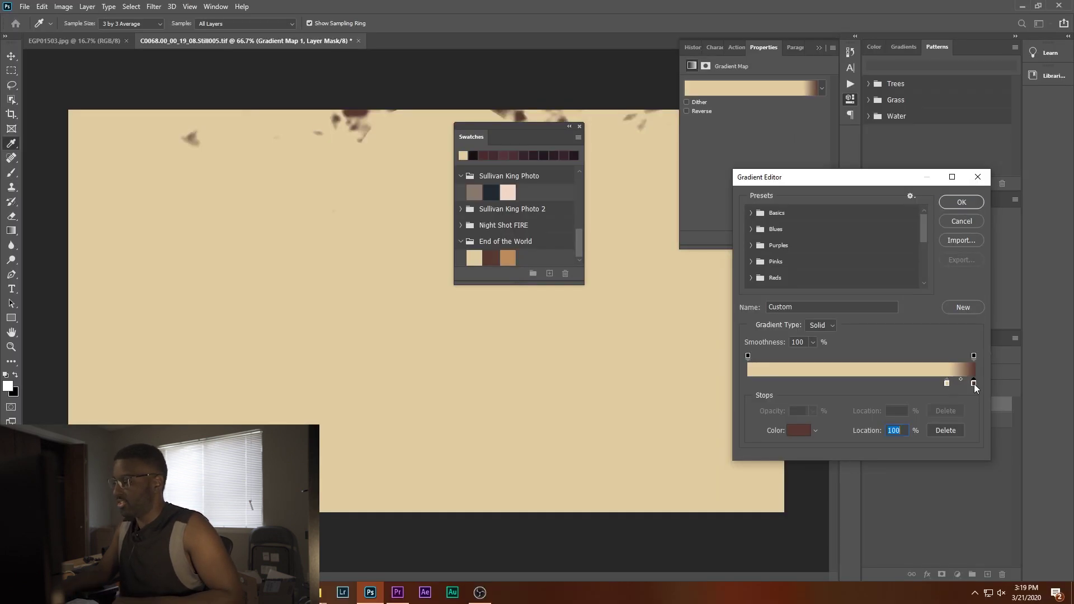
click(798, 430)
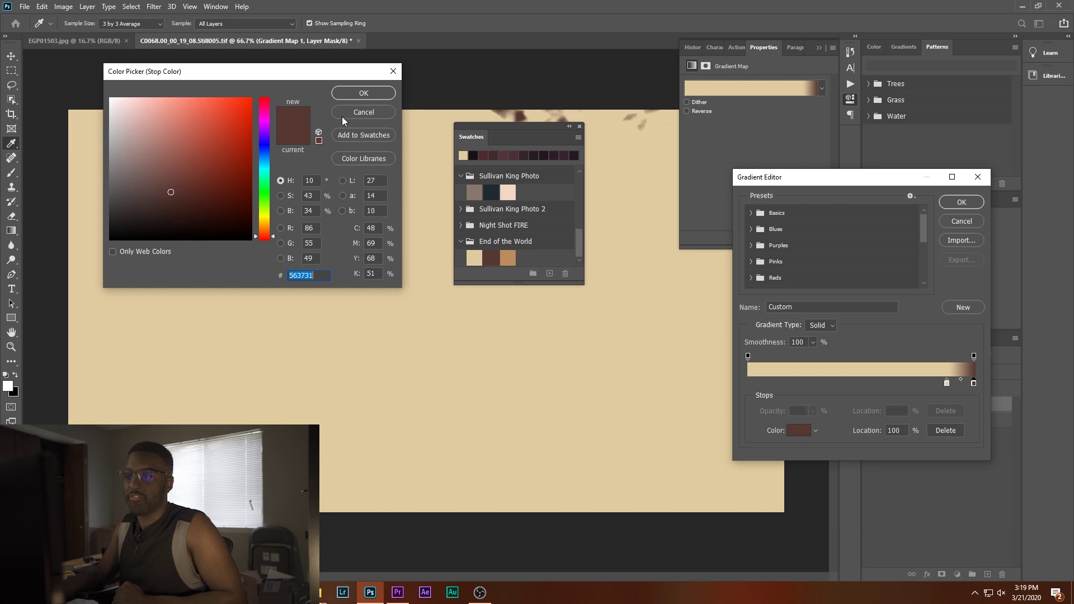
click(354, 94)
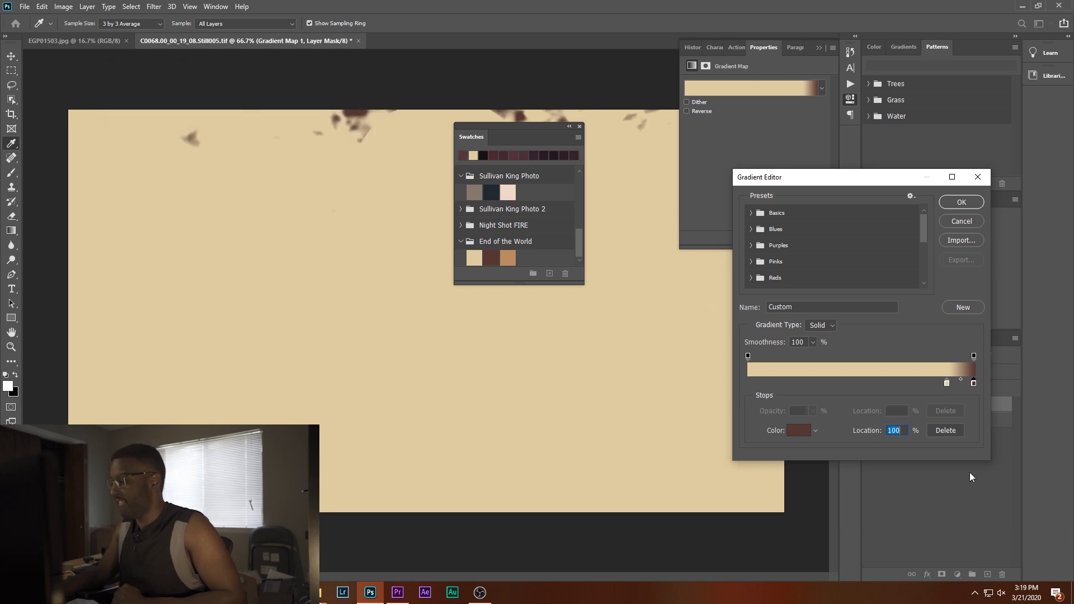
text(34)
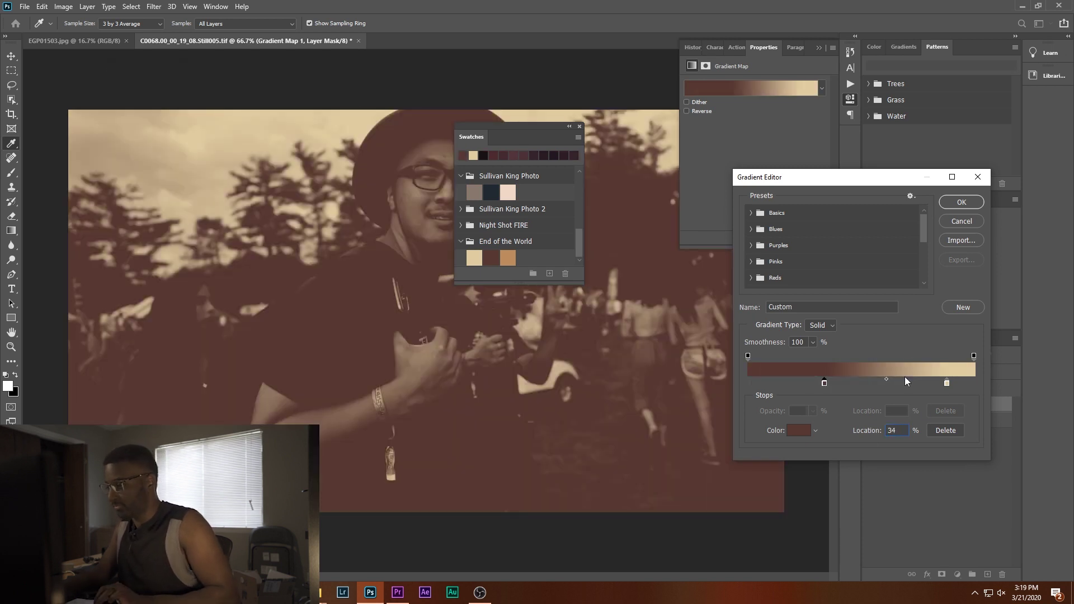
key(Return)
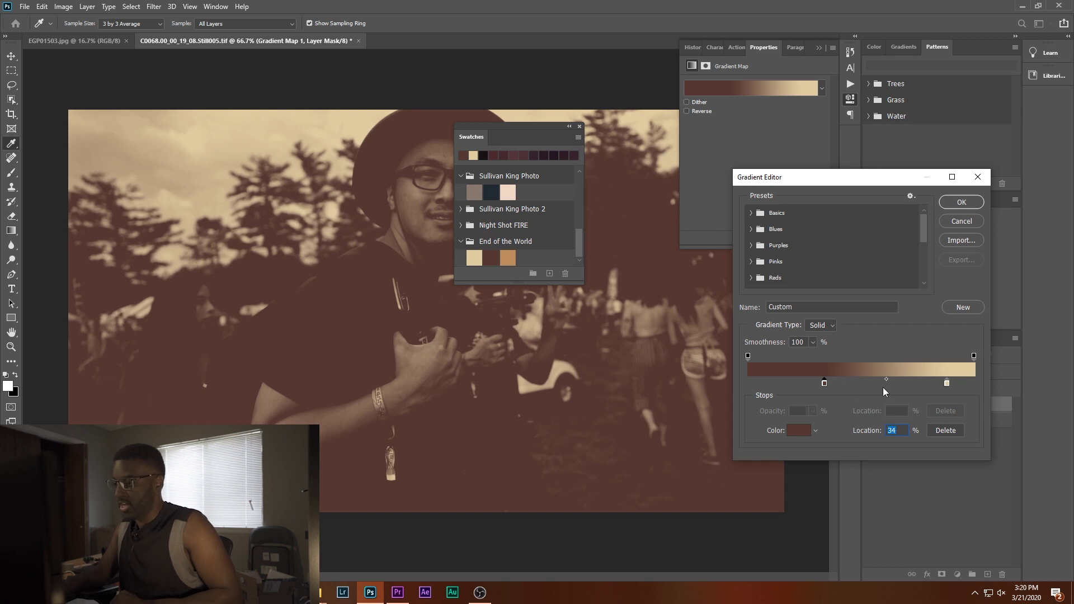
- Add a medium tan stop at 74% and apply the edited gradient
drag(895, 388, 892, 390)
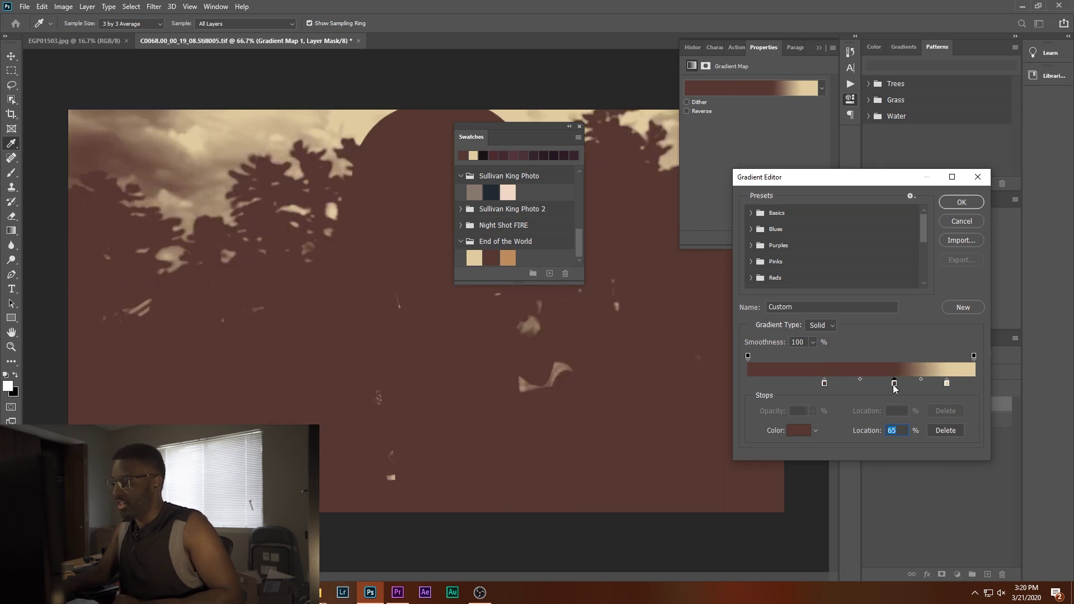
click(801, 433)
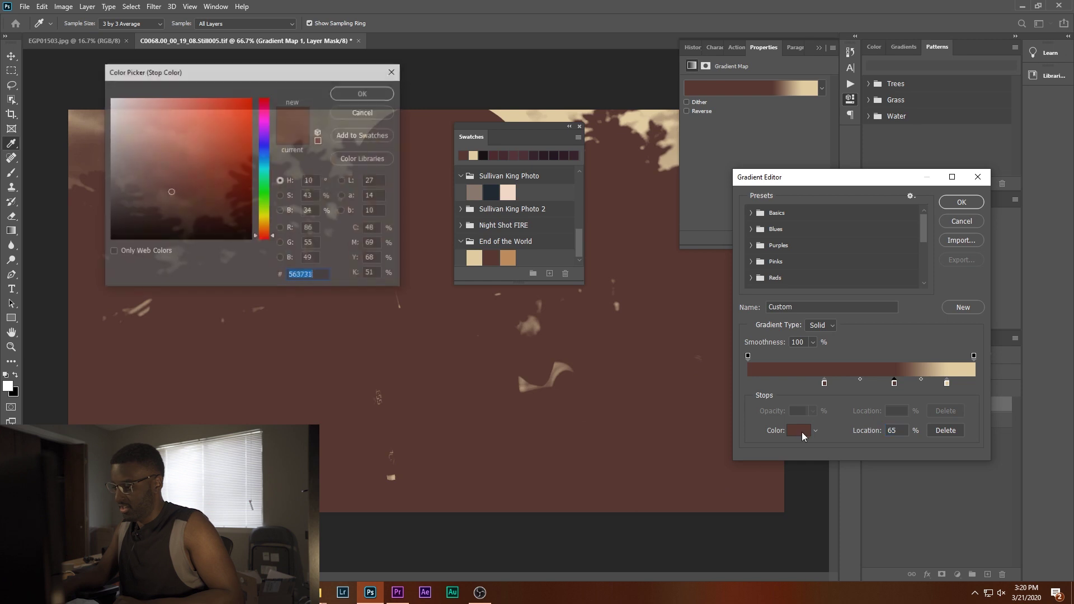
click(509, 257)
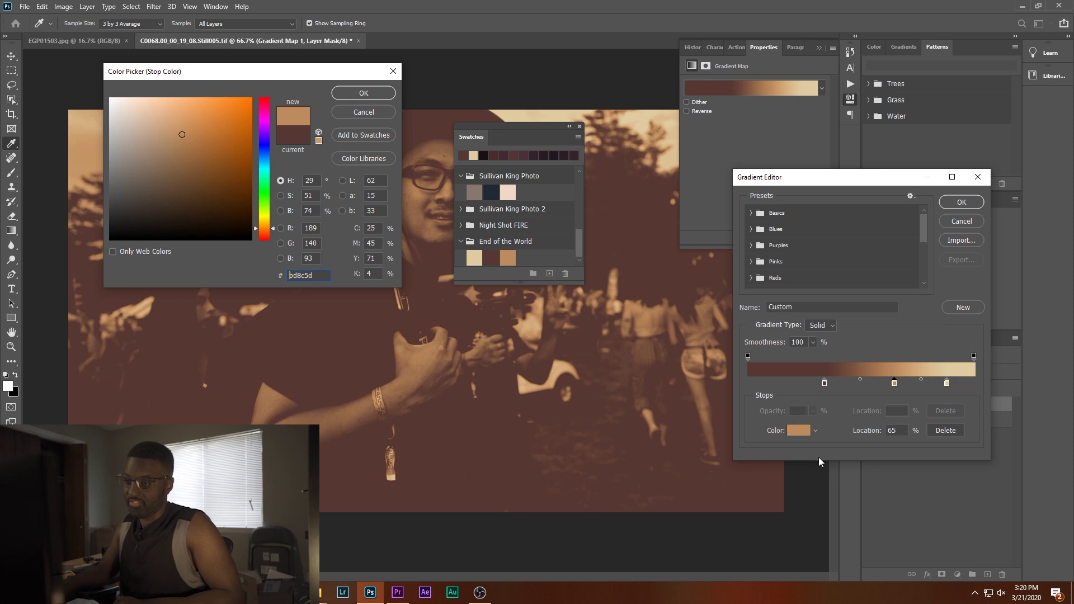
click(363, 92)
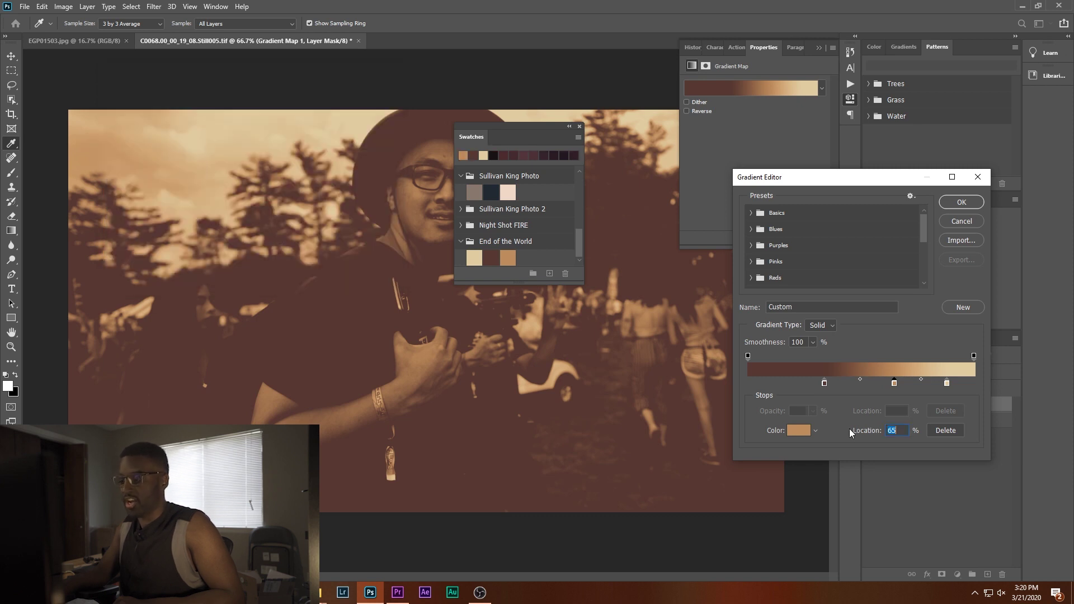
text(74)
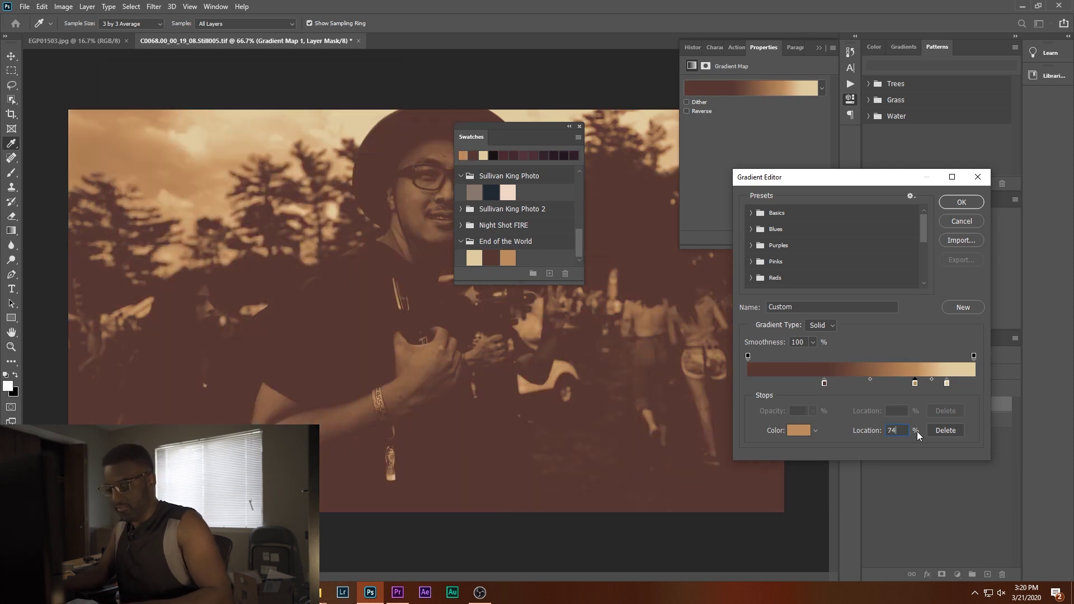
click(964, 204)
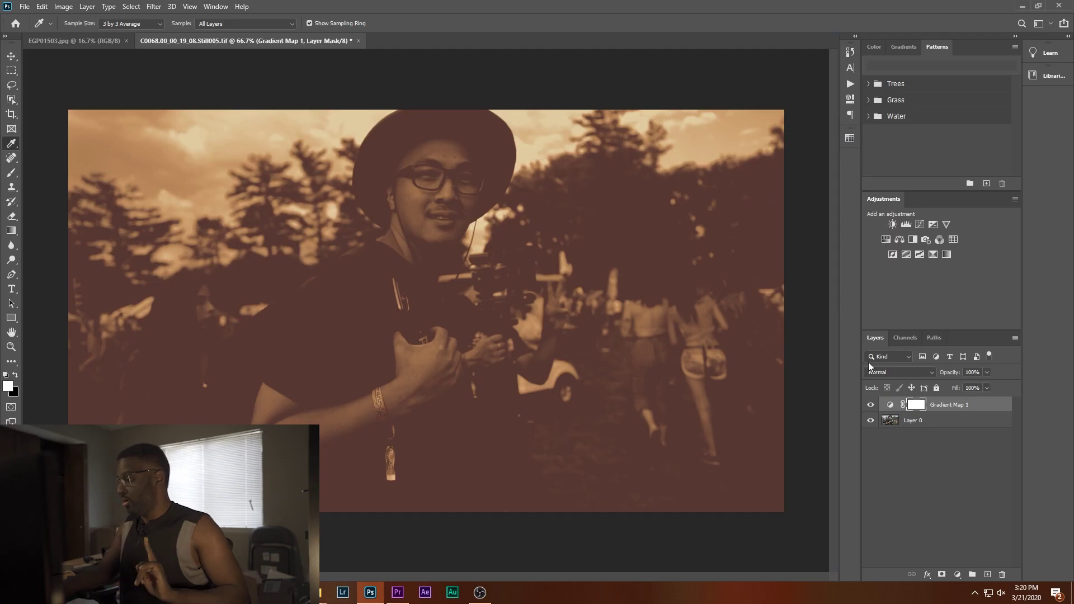
- Blend Gradient Map 1 in Soft Light and toggle its visibility to compare before and after
click(924, 373)
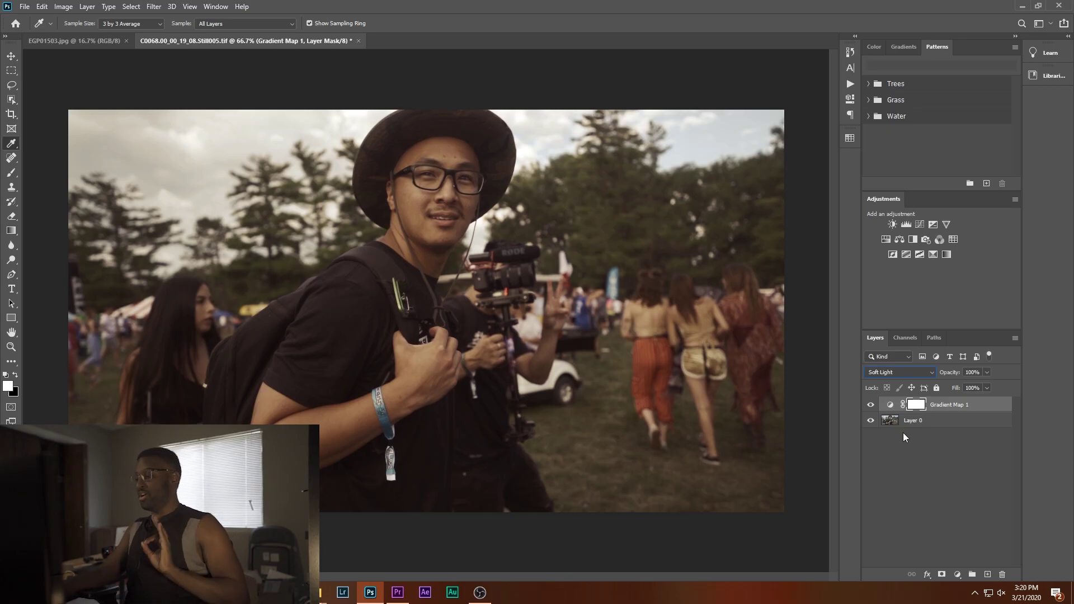
click(872, 405)
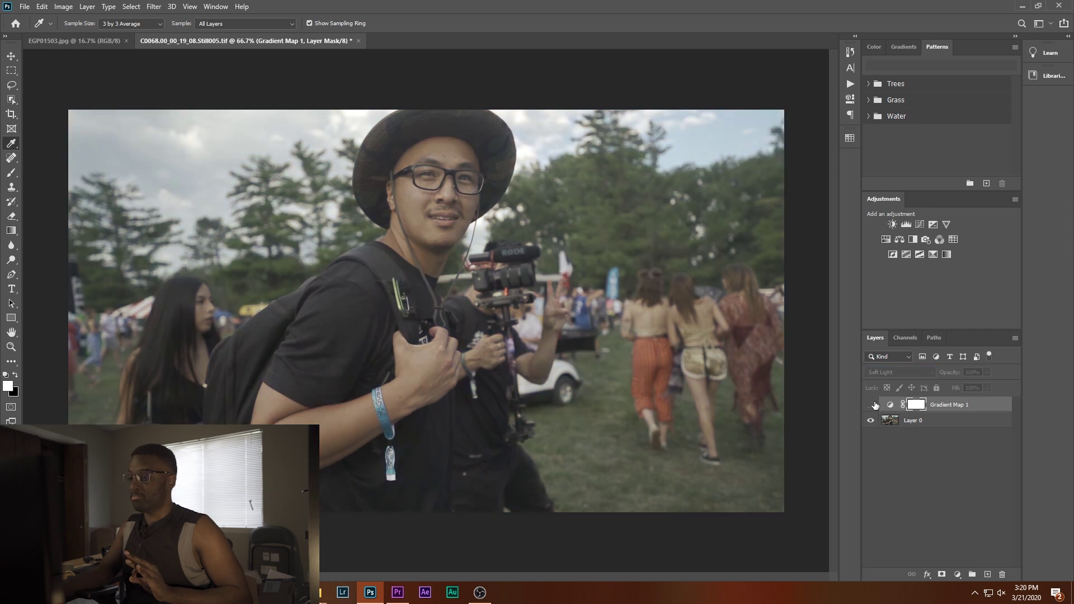
click(874, 405)
click(872, 404)
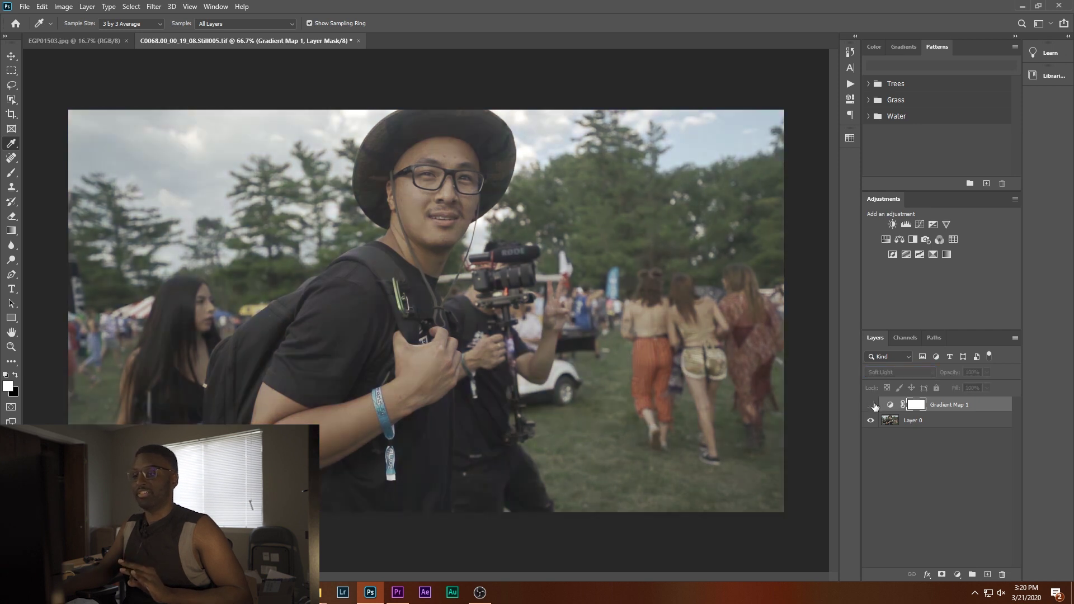
click(873, 404)
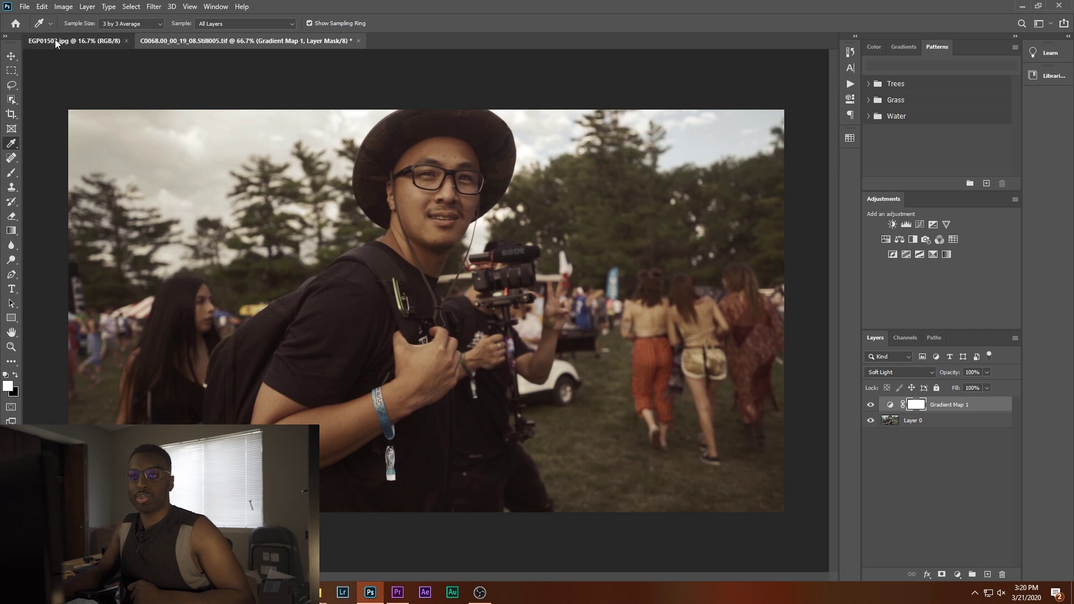
click(73, 41)
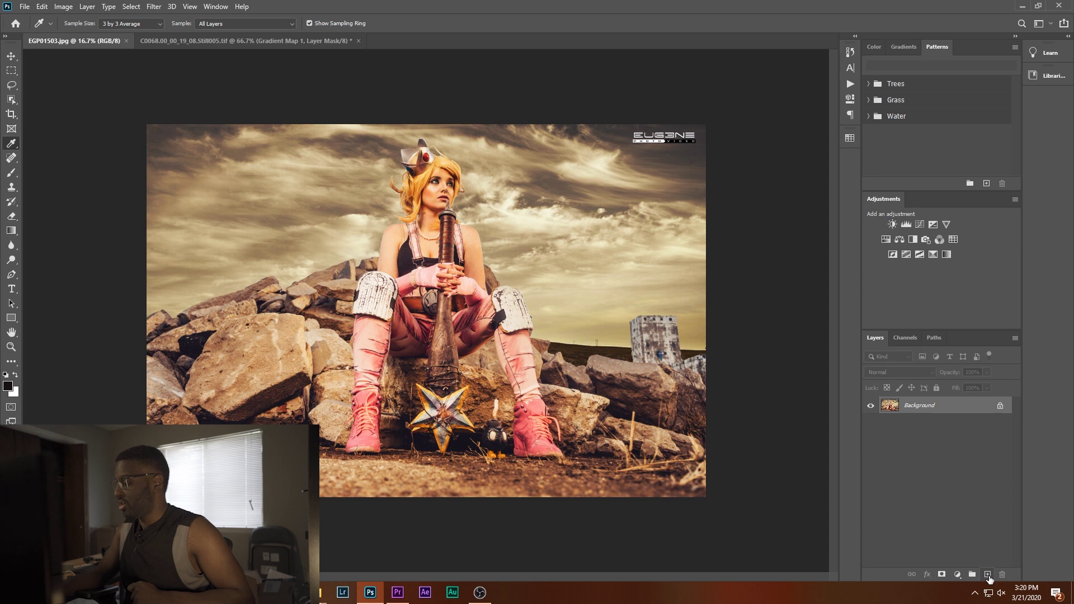
- Add a new layer and paint a wide size-300 stroke in the skin tone sampled from her face
click(987, 575)
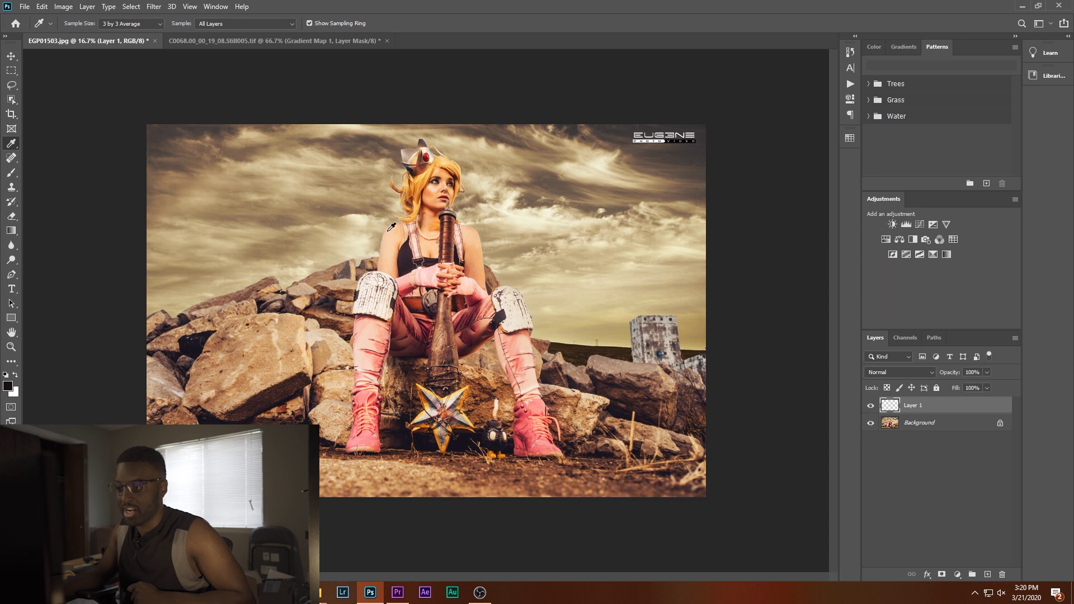
click(433, 186)
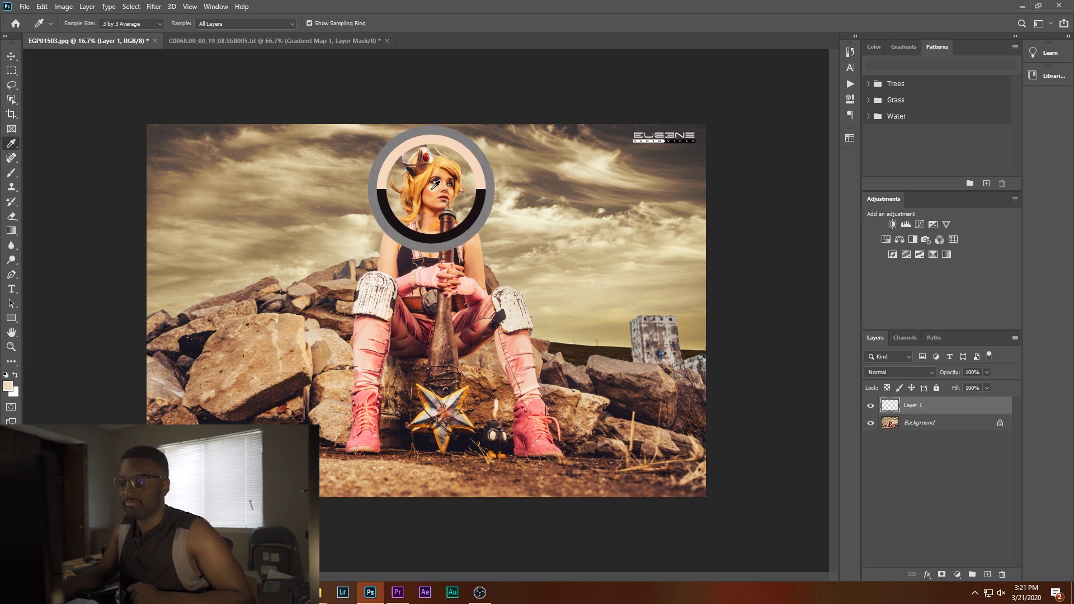
key(b)
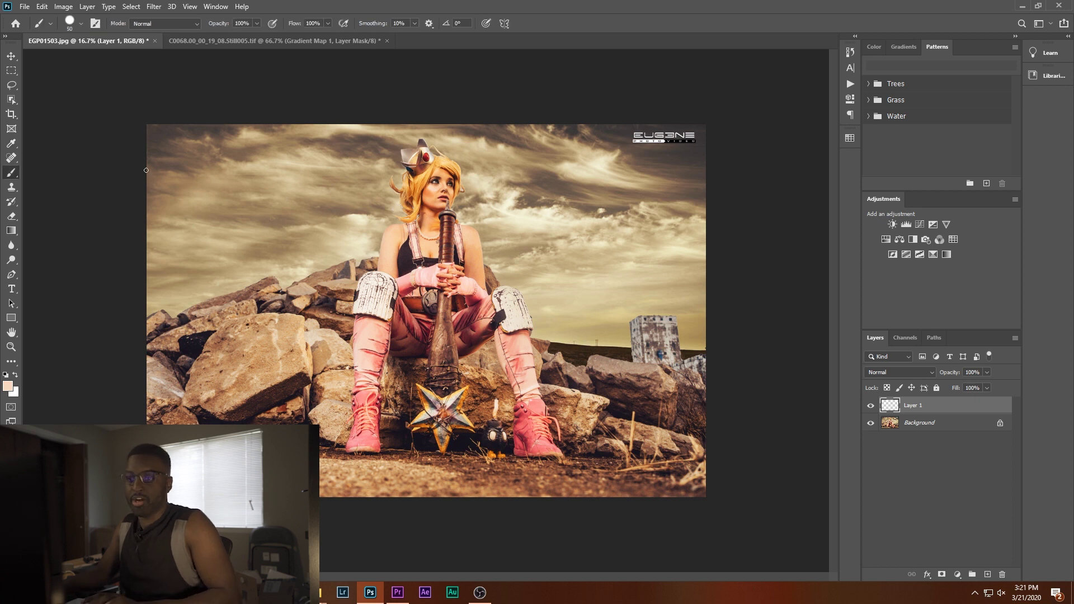
key(bracketright)
key(bracketright)
key(bracketright)
key(bracketright)
key(bracketright)
key(bracketright)
key(bracketright)
key(bracketright)
key(bracketright)
key(bracketright)
key(bracketright)
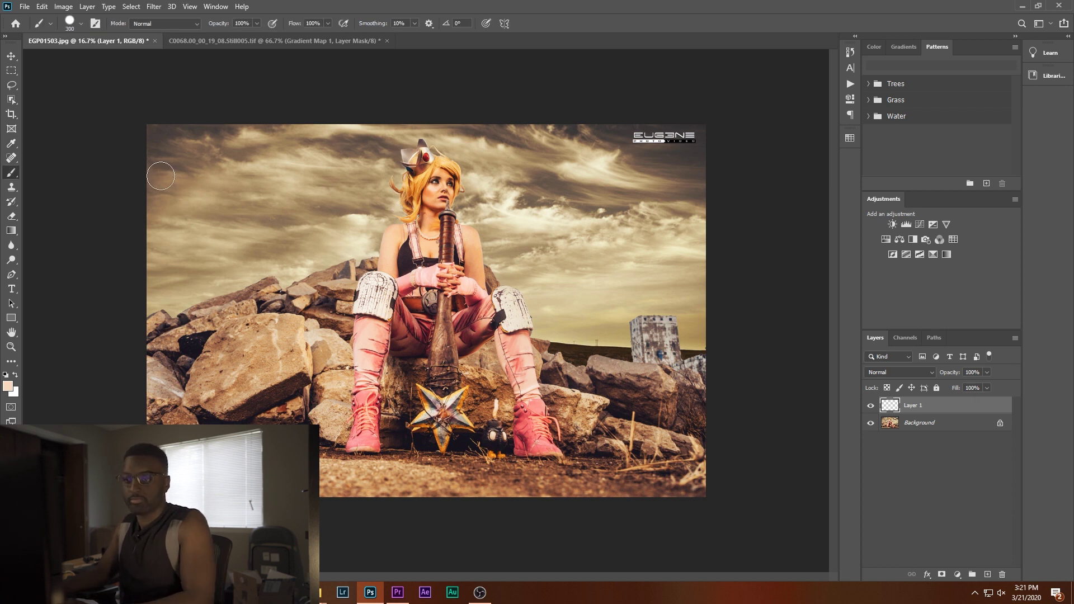
mouse_move(157, 177)
mouse_down()
mouse_move(311, 177)
mouse_move(168, 175)
mouse_move(240, 178)
mouse_up()
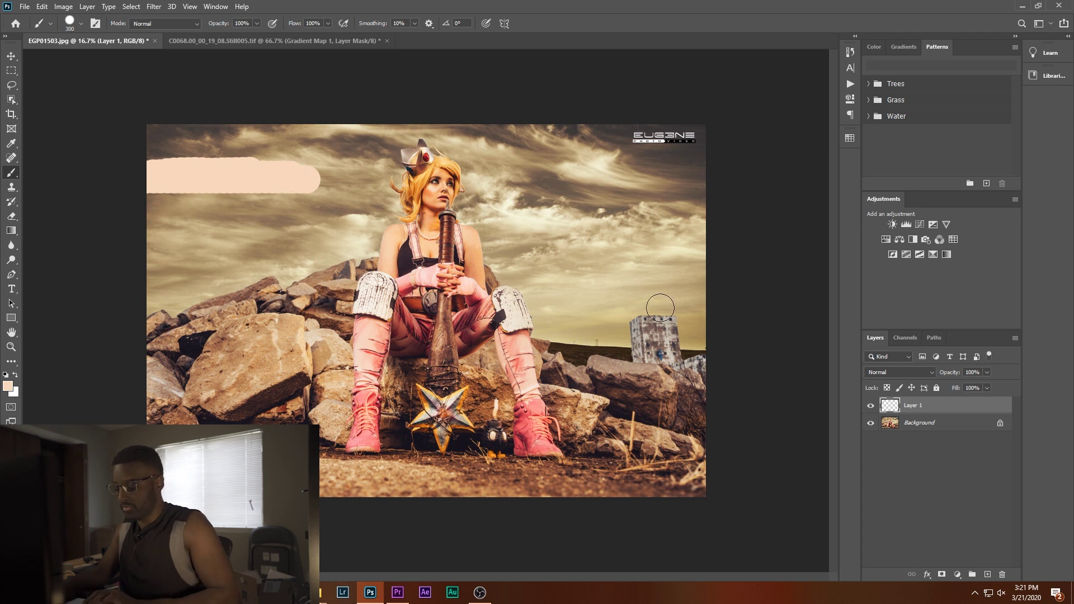
- Sample a dark colour from the figure and paint a second stroke below the skin-tone one
key(i)
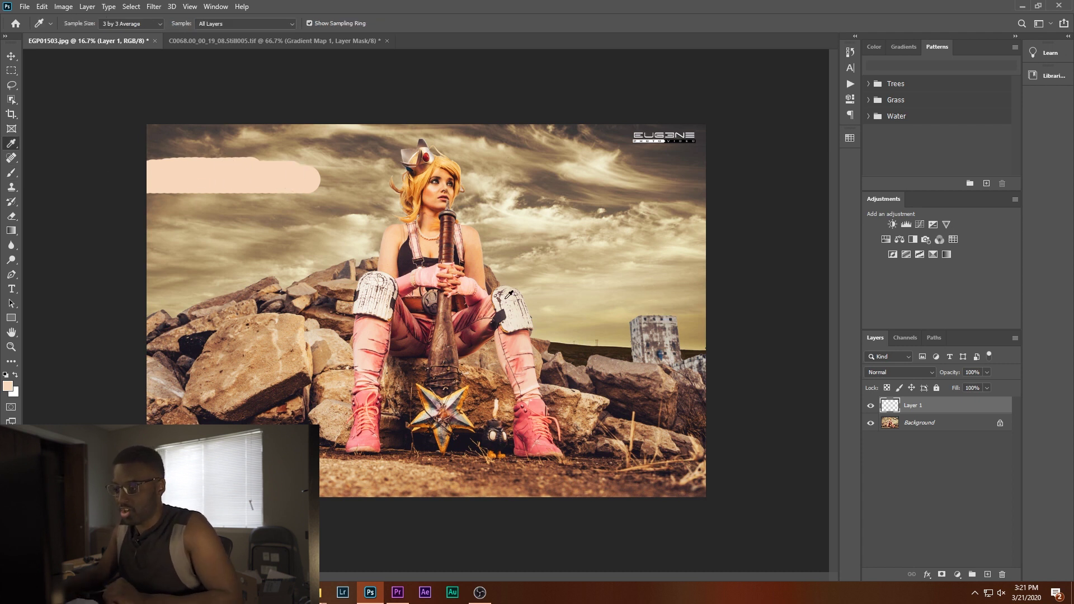
drag(488, 434, 491, 436)
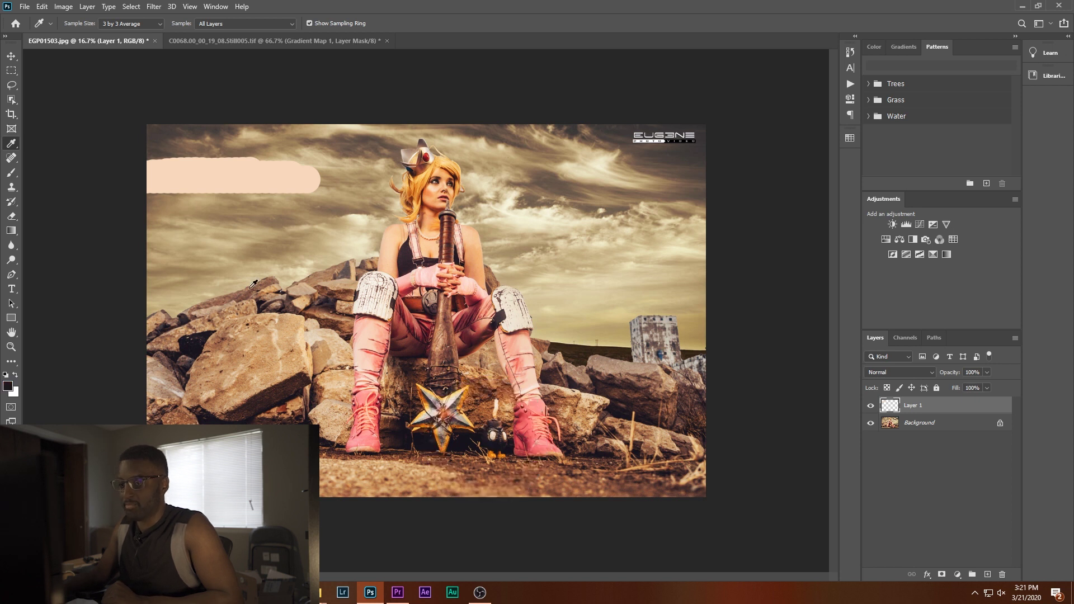
key(b)
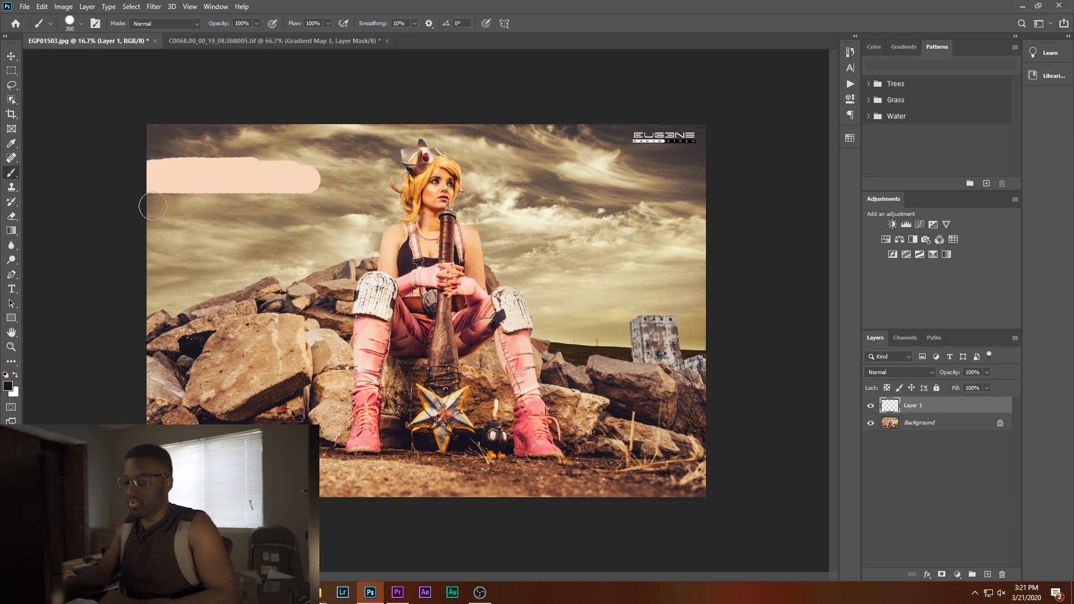
mouse_move(151, 245)
mouse_down()
mouse_move(307, 245)
mouse_move(147, 246)
mouse_move(269, 249)
mouse_move(247, 254)
mouse_up()
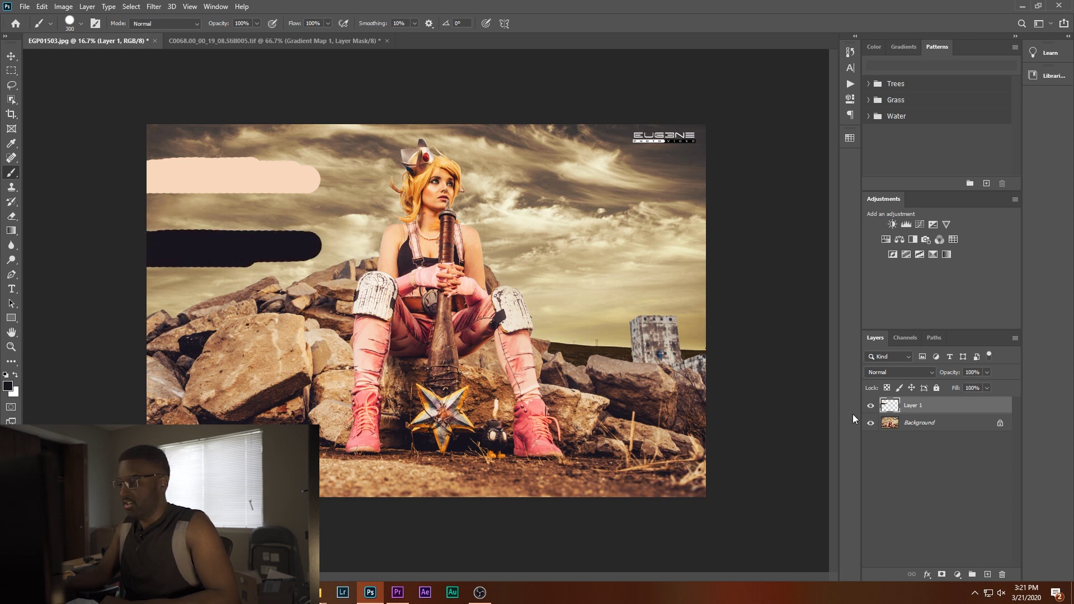
click(911, 426)
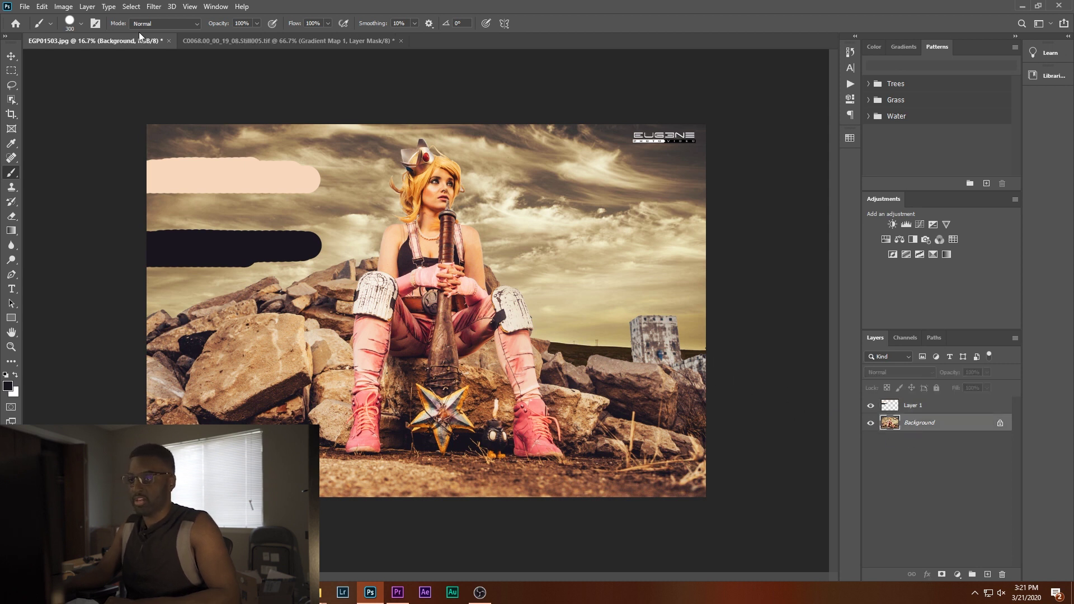
- Select the Background's midtones with Color Range and copy them to Layer 2 using Ctrl+J
click(138, 7)
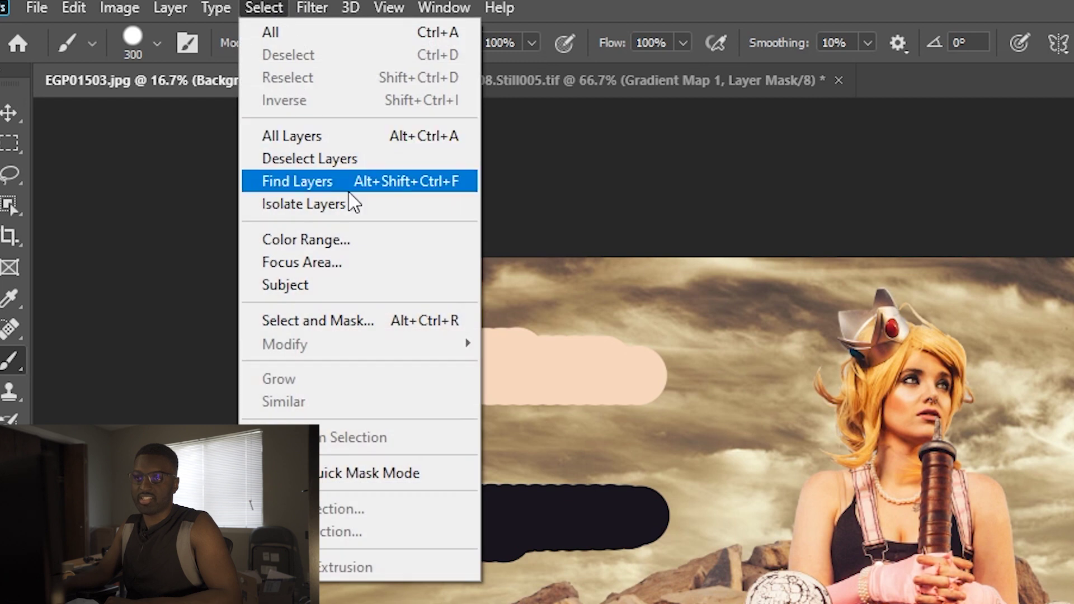
click(358, 241)
click(1031, 247)
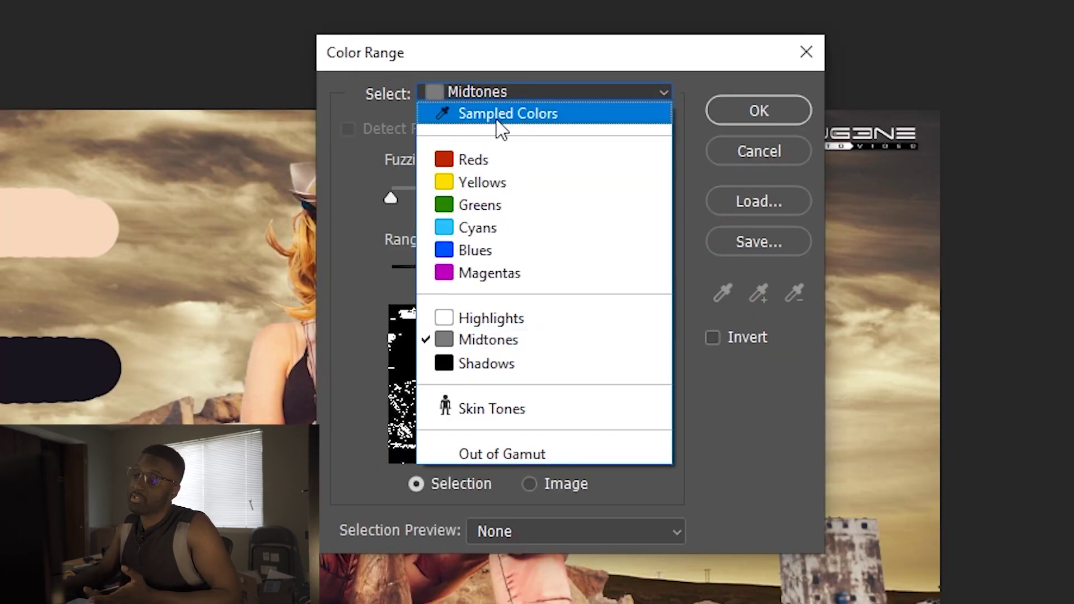
click(497, 117)
click(513, 92)
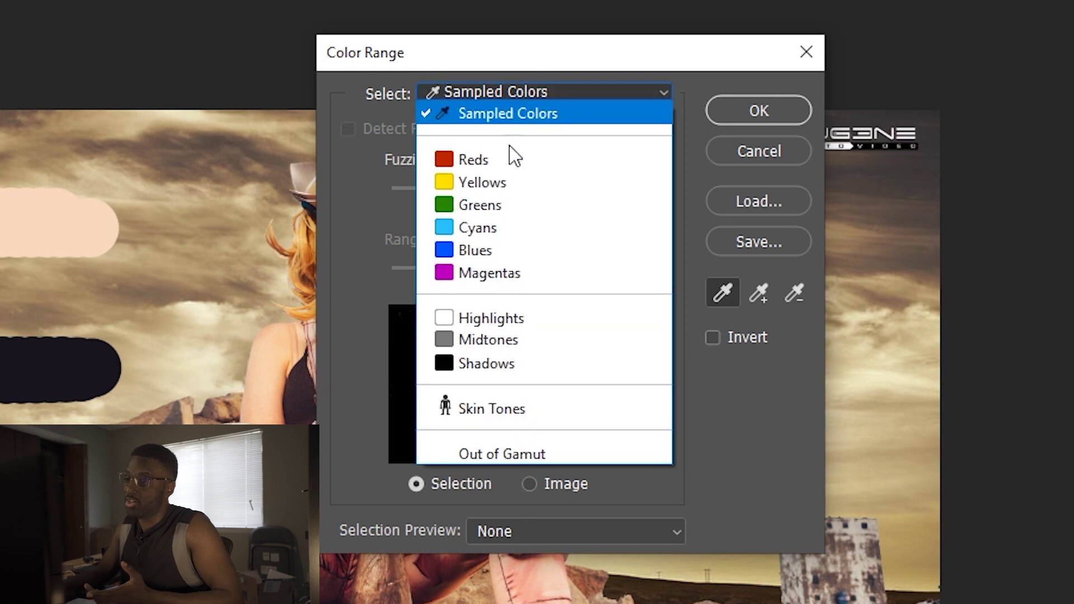
click(503, 340)
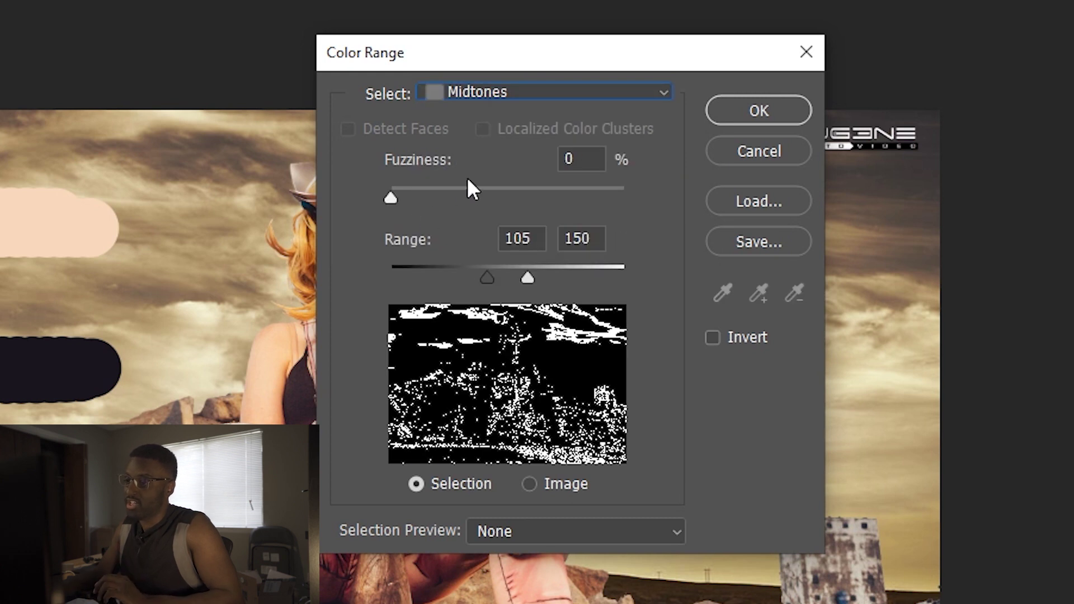
click(765, 110)
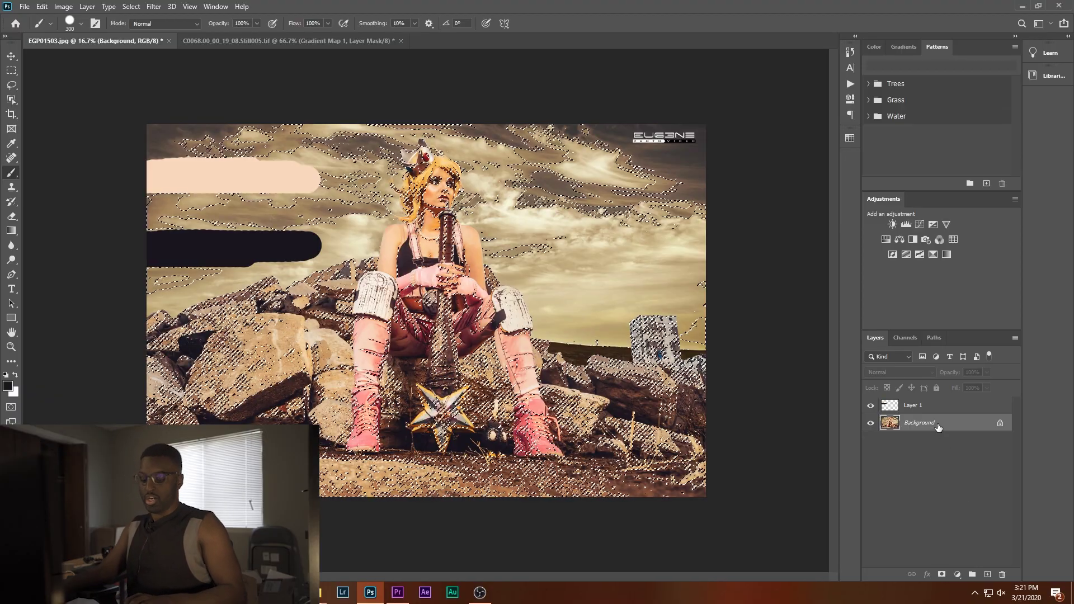
key(ctrl+j)
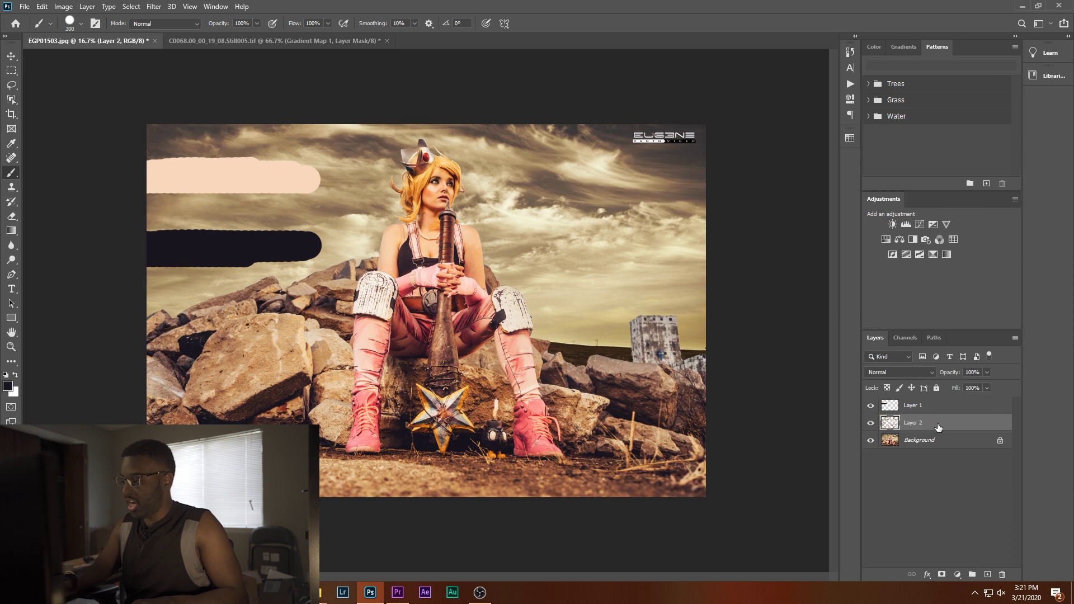
- Hide the Background and apply Filter > Blur > Average to Layer 2 to get one brown
click(871, 441)
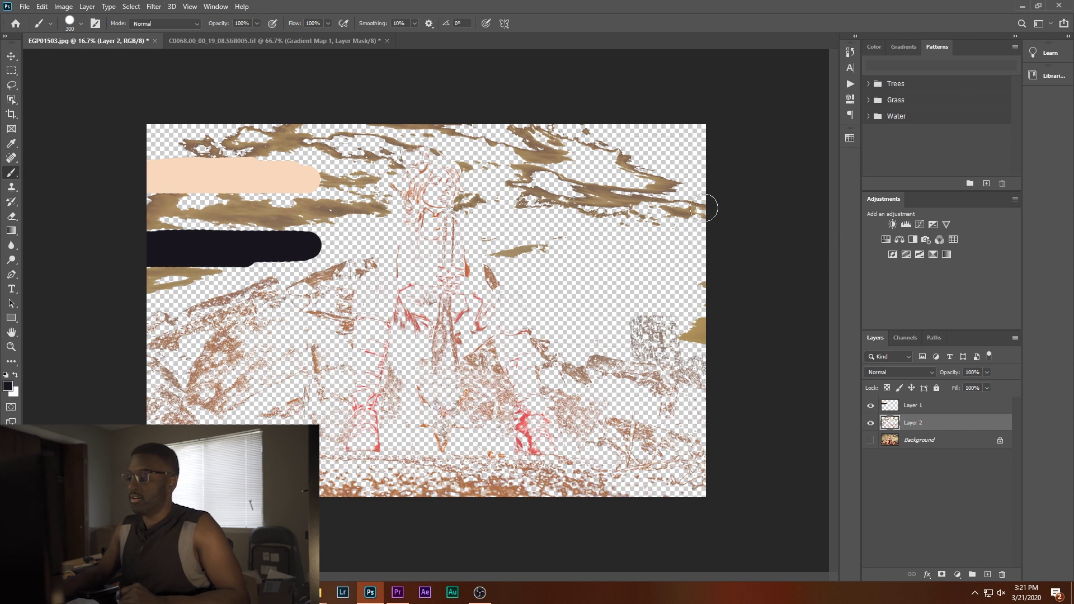
click(155, 6)
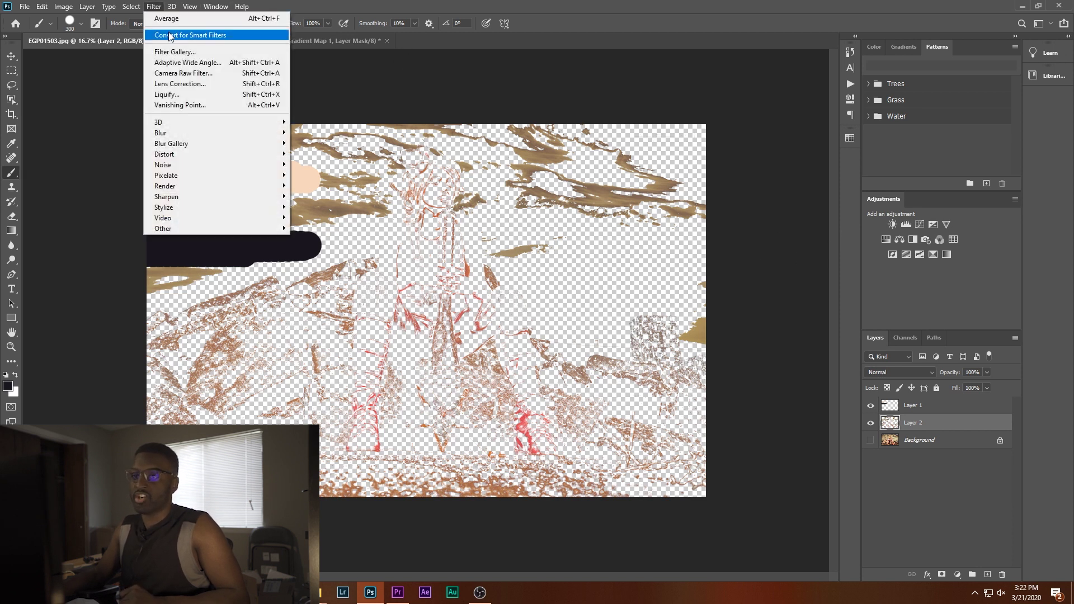
mouse_move(257, 137)
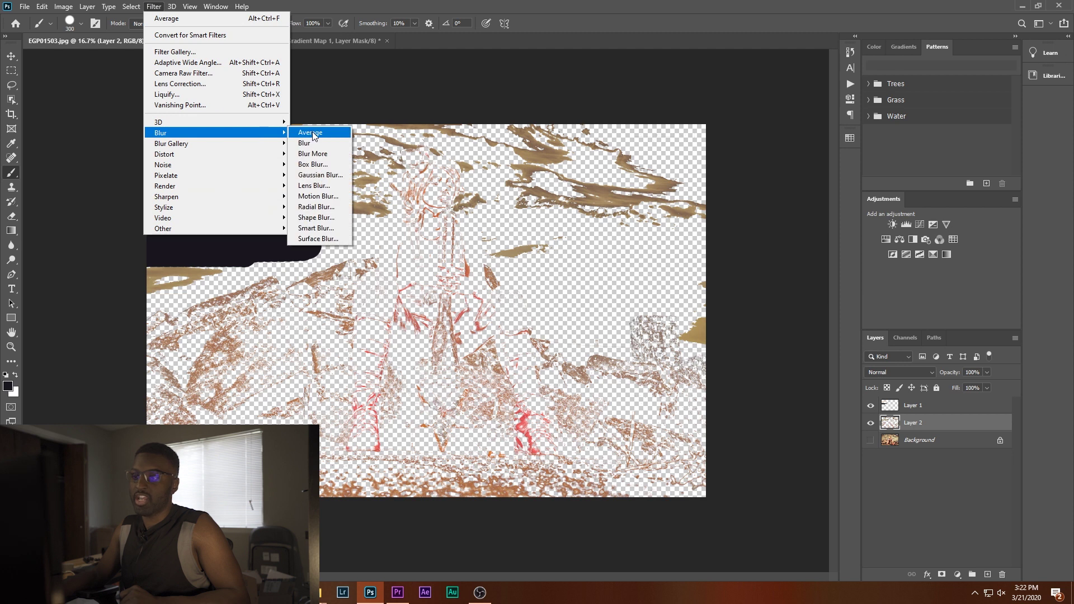
click(311, 133)
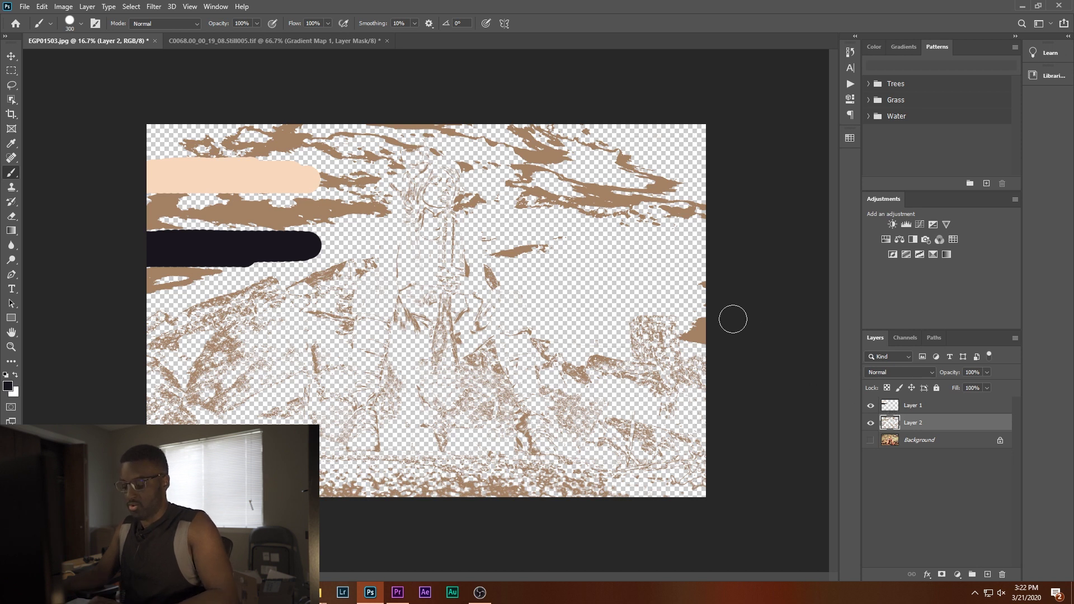
- Sample that brown and paint it on Layer 1 between the peach and dark strokes, then show Background
key(i)
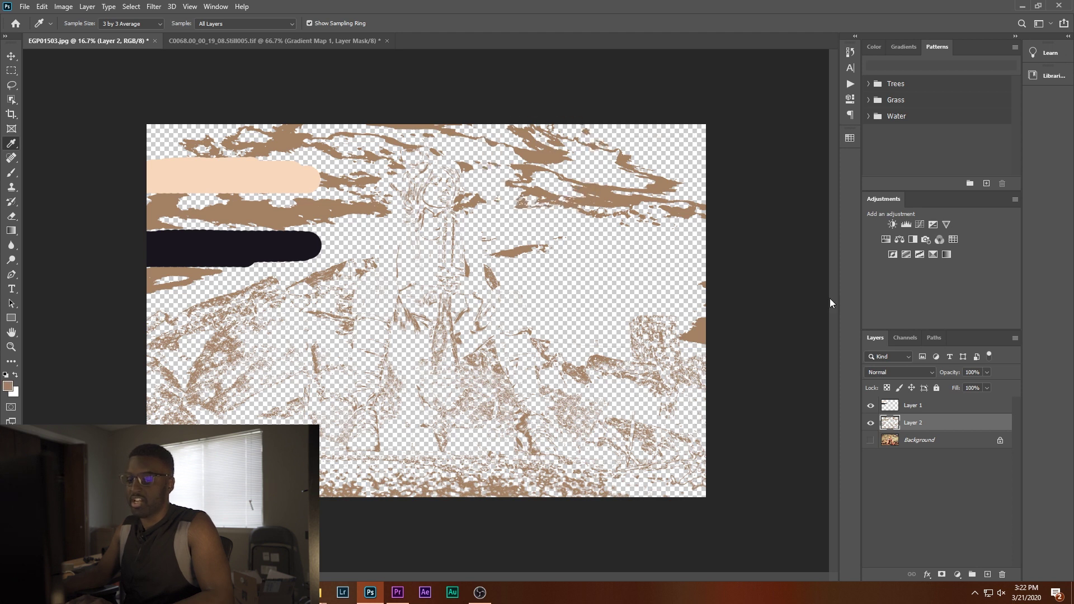
click(927, 410)
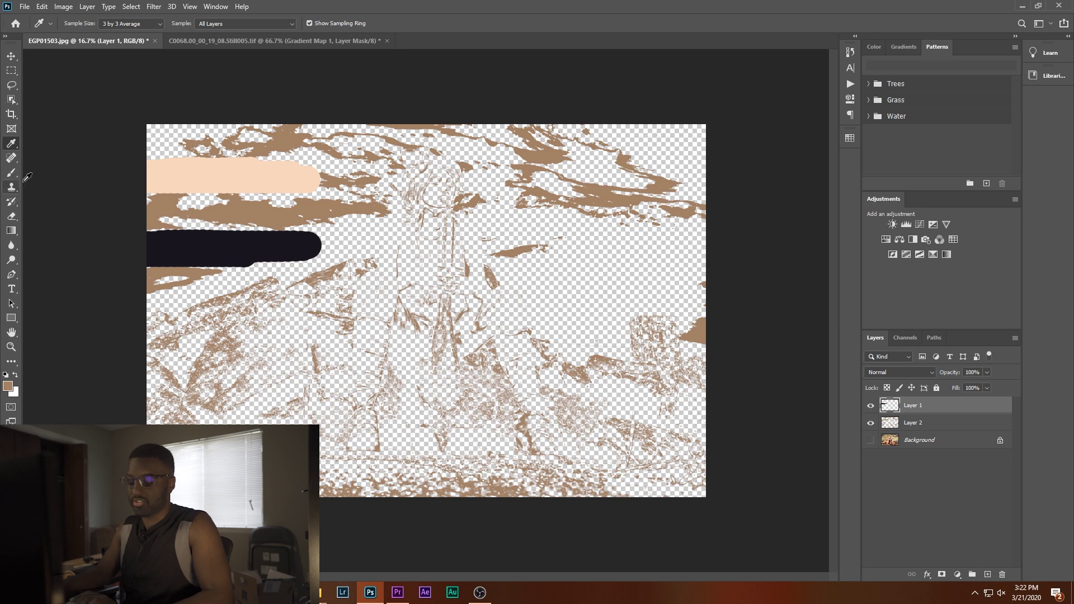
key(b)
mouse_move(167, 213)
mouse_down()
mouse_move(229, 198)
mouse_move(282, 206)
mouse_move(161, 219)
mouse_move(294, 222)
mouse_move(143, 219)
mouse_move(285, 236)
mouse_up()
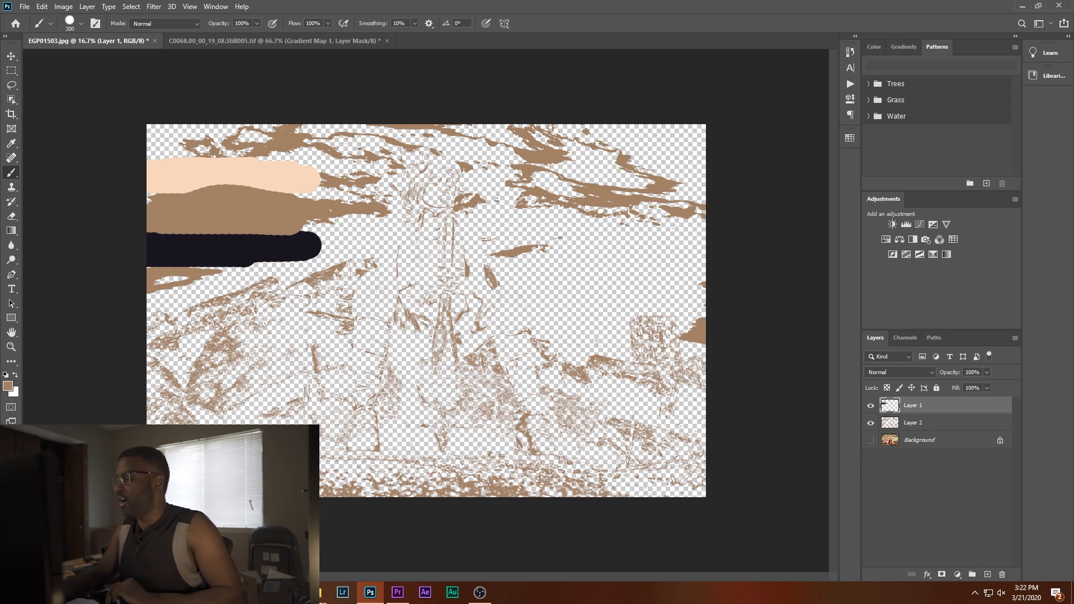
click(871, 440)
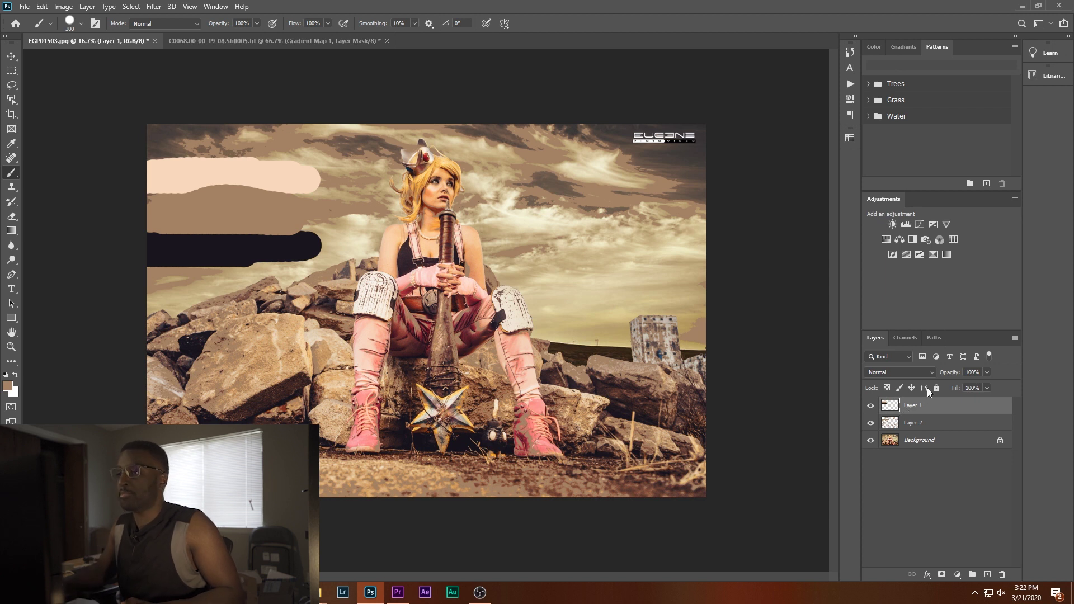
- Paste the swatches into Still005.tif and scale them to about 26% in the top-left corner
click(329, 40)
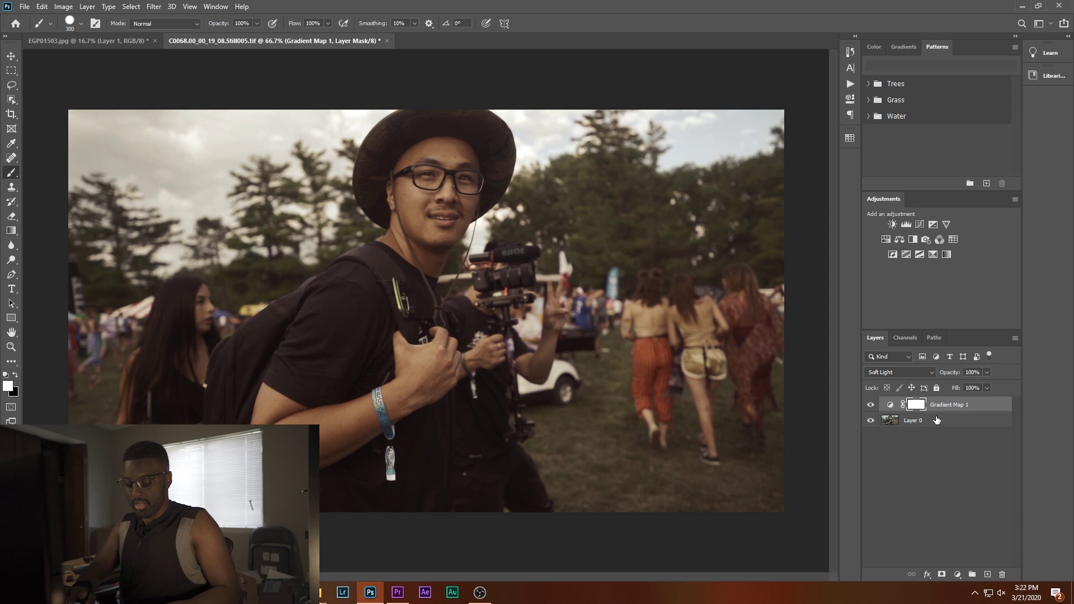
key(ctrl+v)
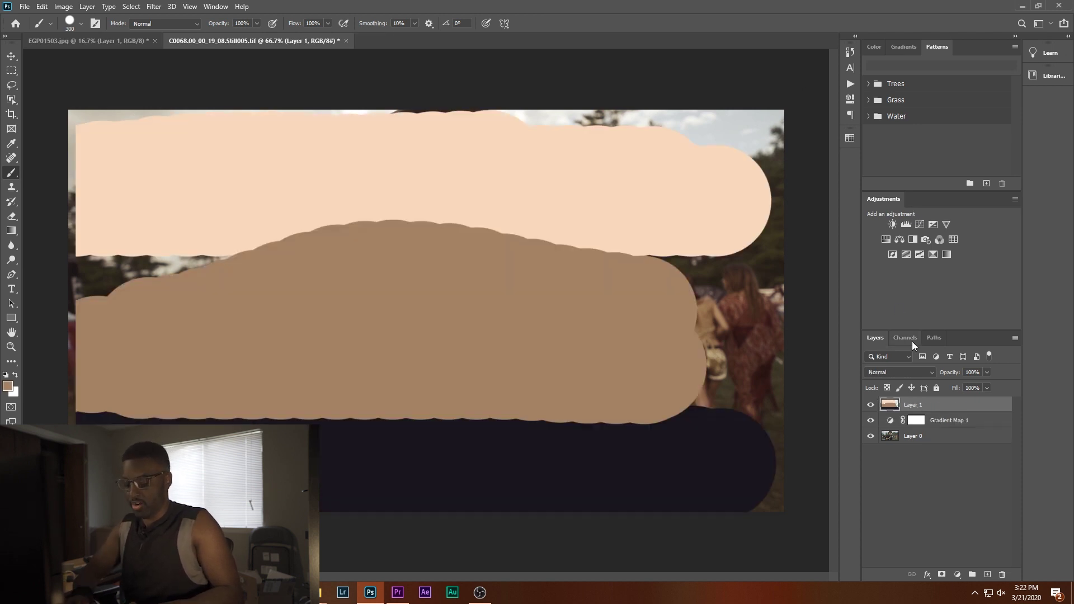
key(ctrl+t)
drag(774, 551, 217, 282)
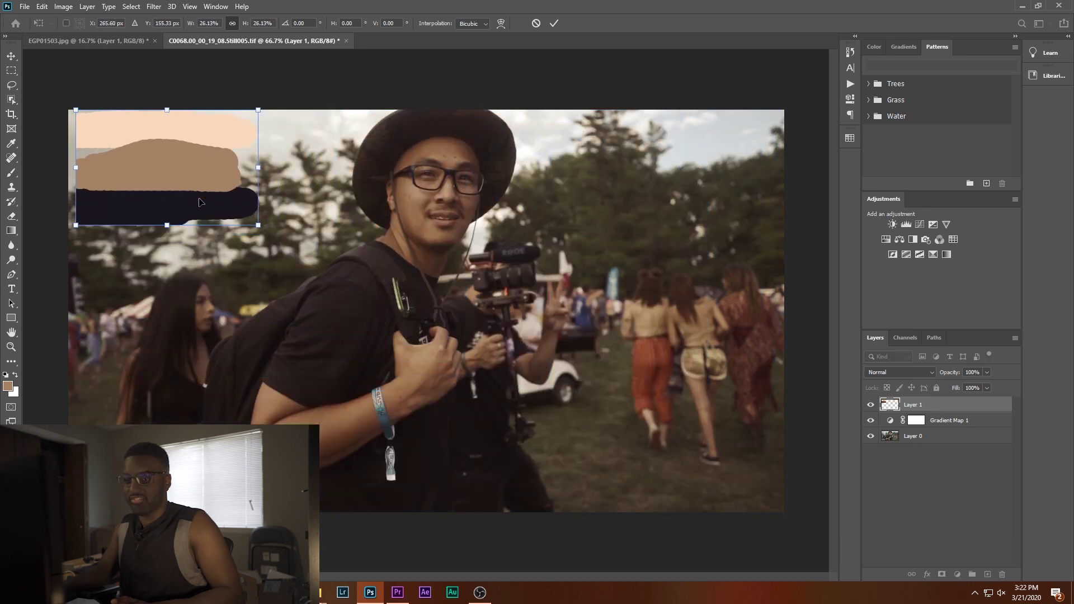
drag(200, 197, 186, 196)
key(Return)
key(b)
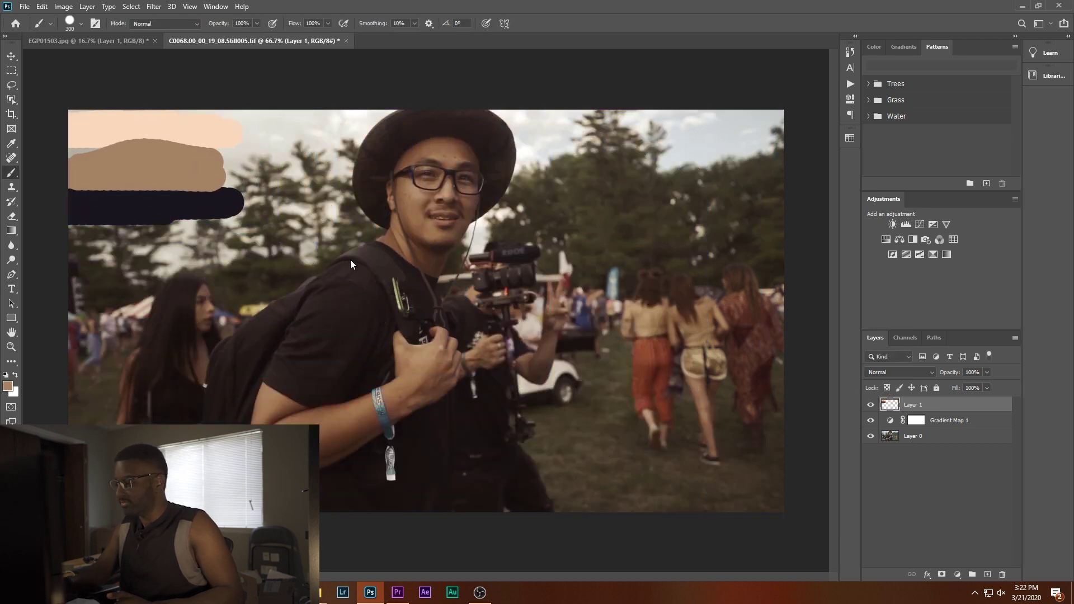
key(v)
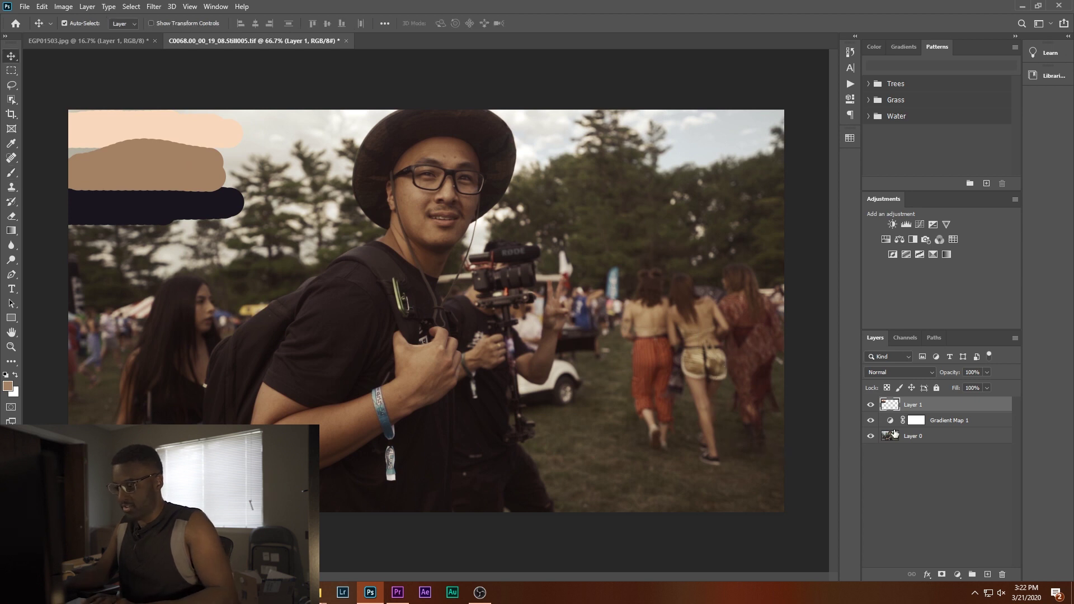
click(938, 425)
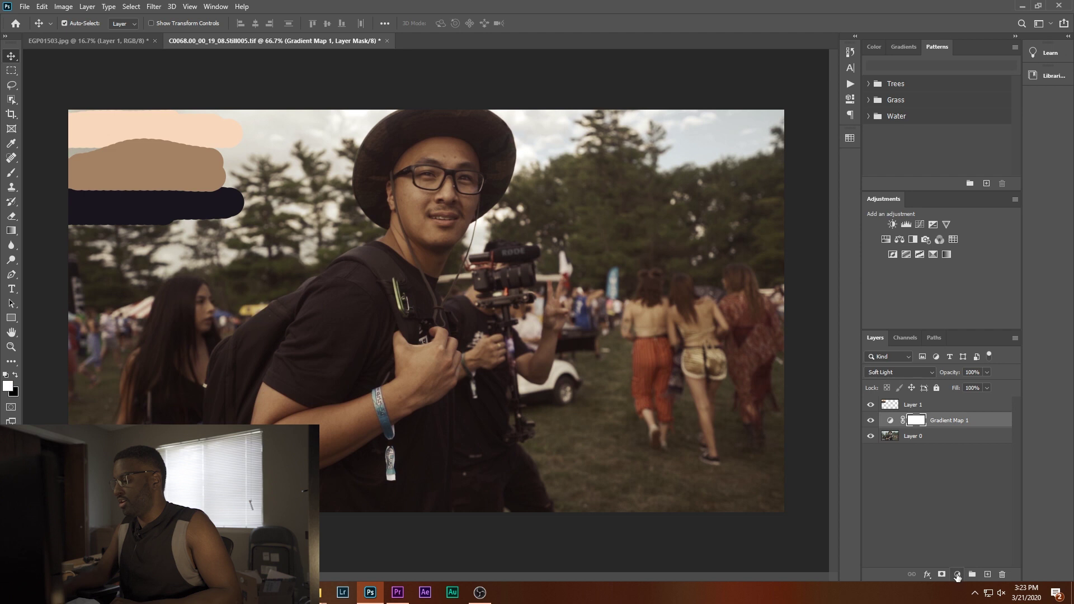
- Add a Curves adjustment layer above Gradient Map 1
click(957, 574)
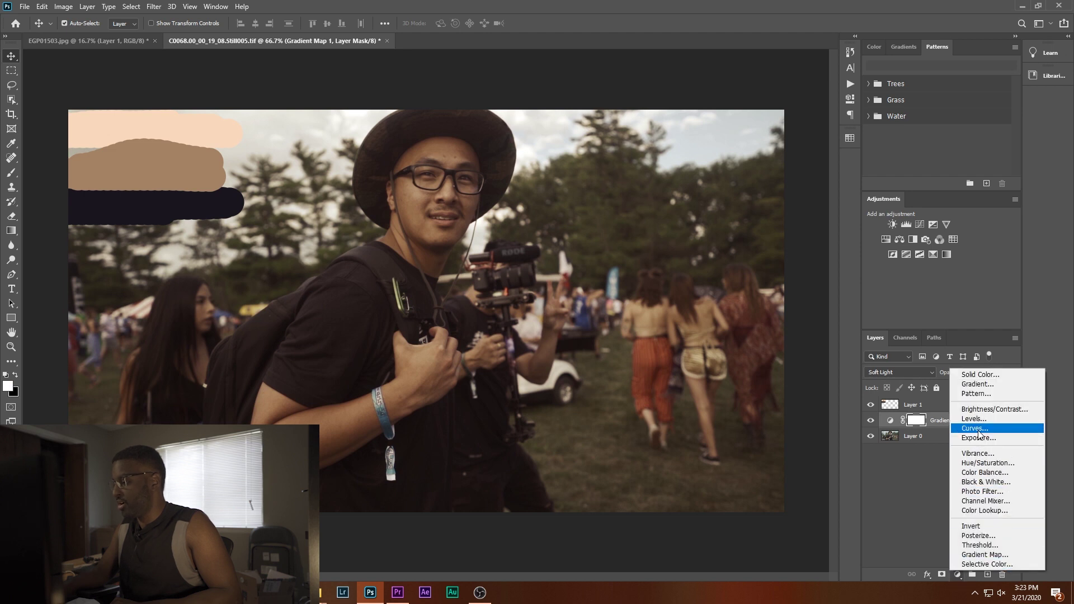
click(978, 428)
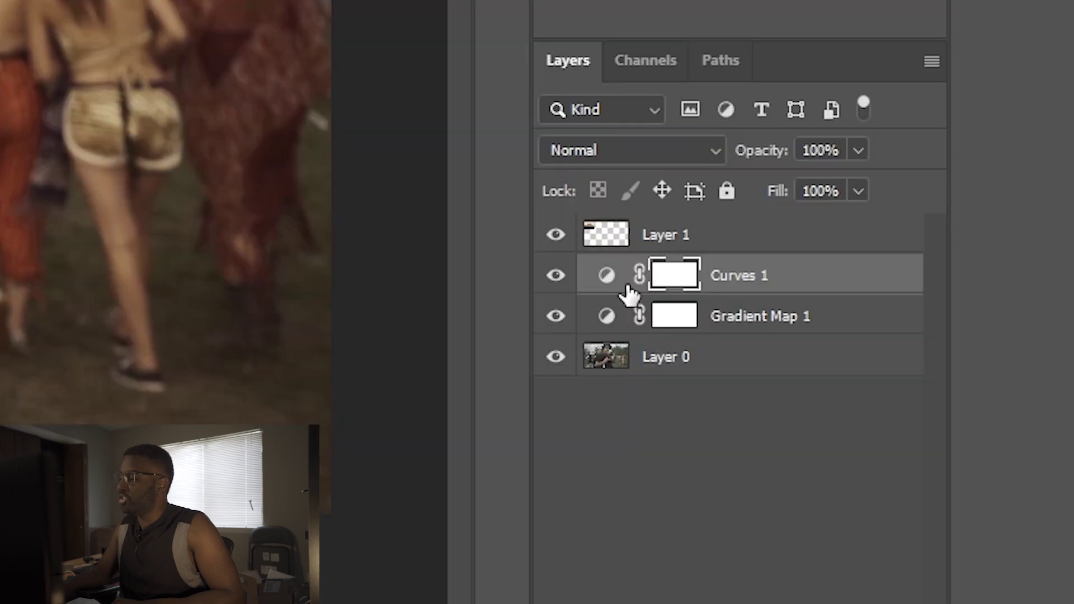
click(609, 277)
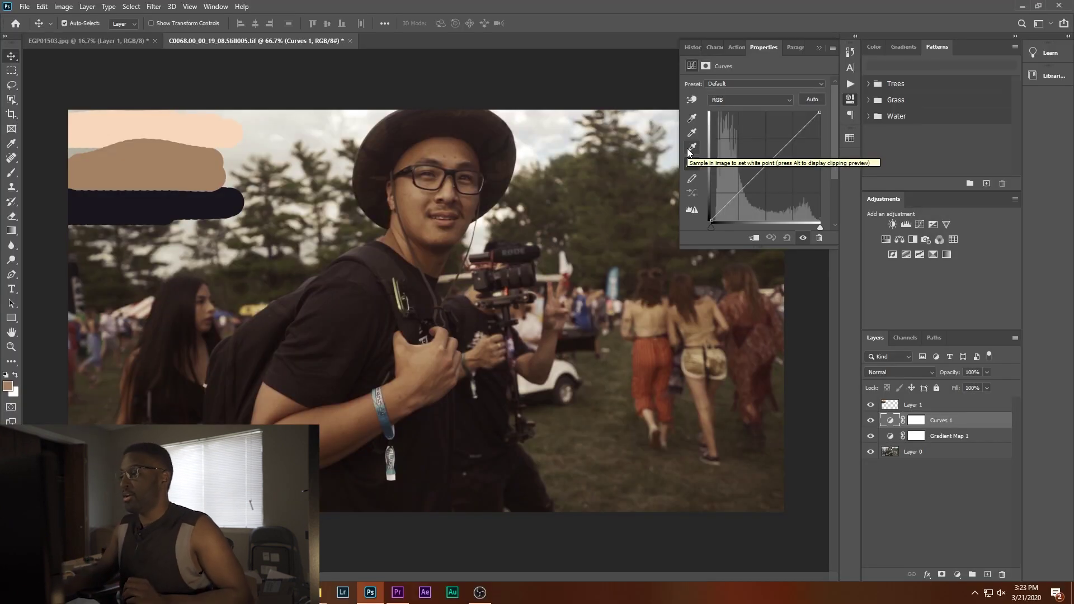
- Set the Curves highlight target to the peach stroke colour and set the white point on the sky
double_click(690, 150)
drag(224, 73, 505, 105)
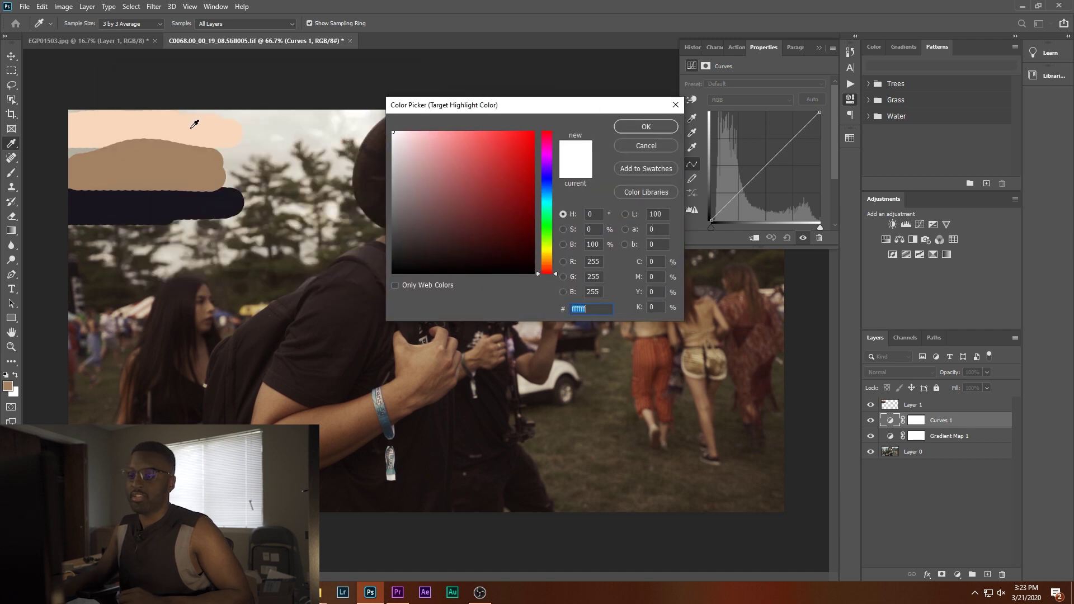
click(196, 123)
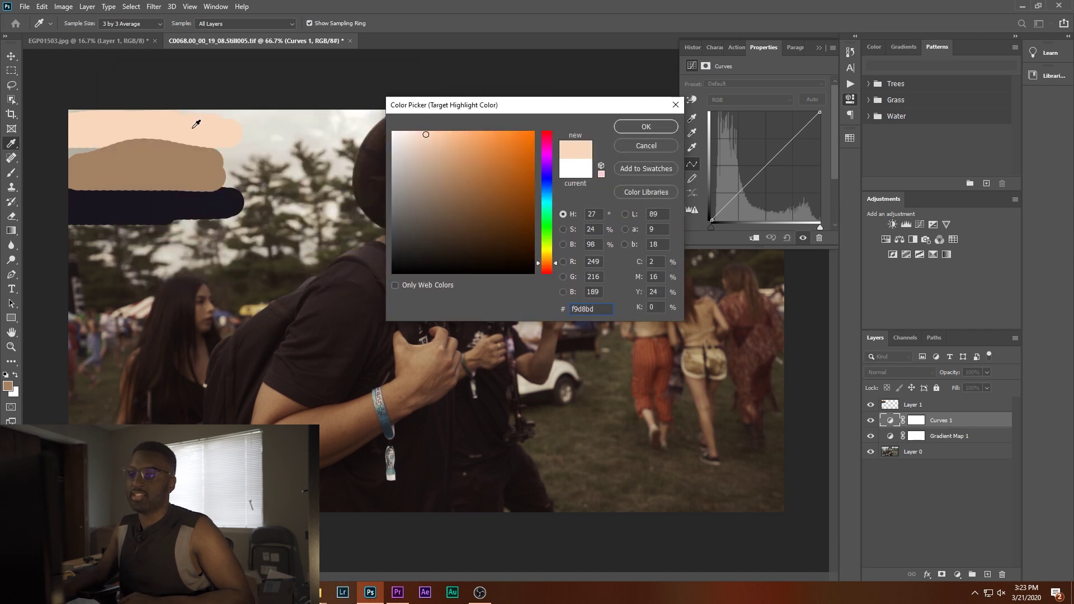
click(646, 127)
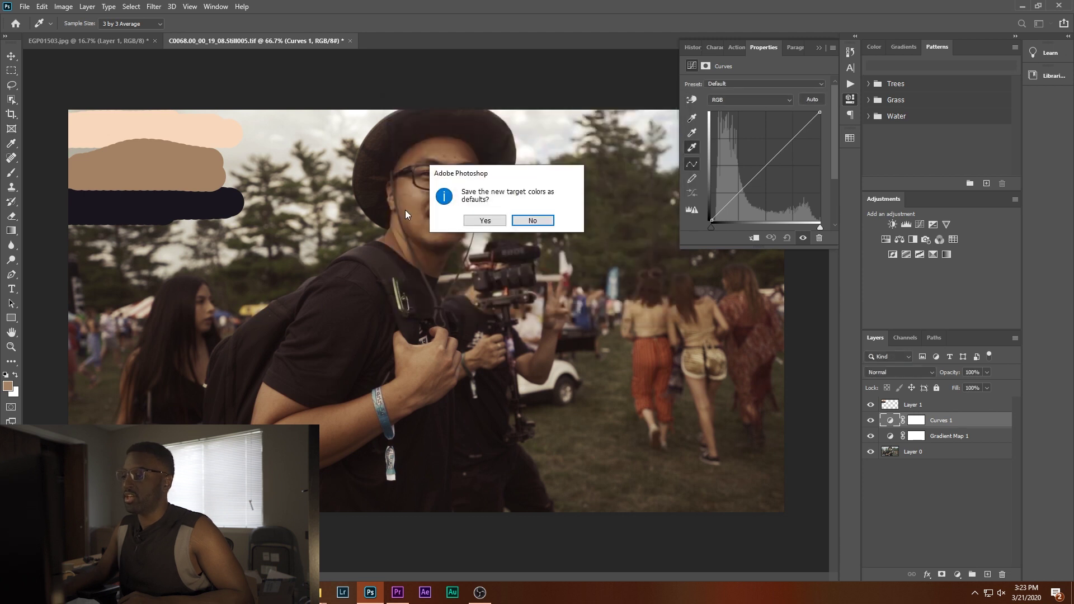
click(547, 225)
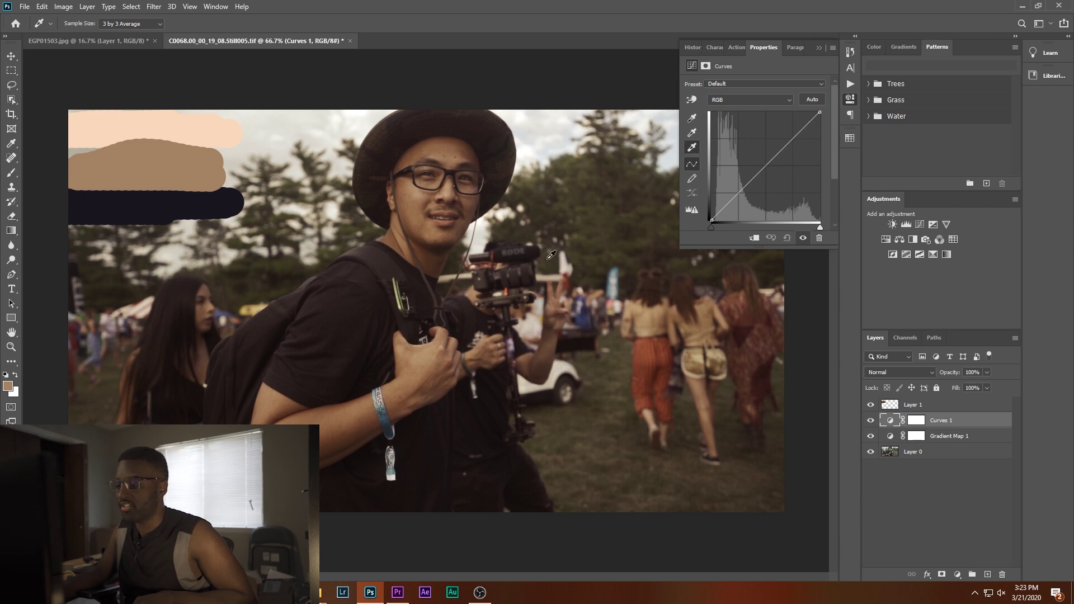
click(542, 147)
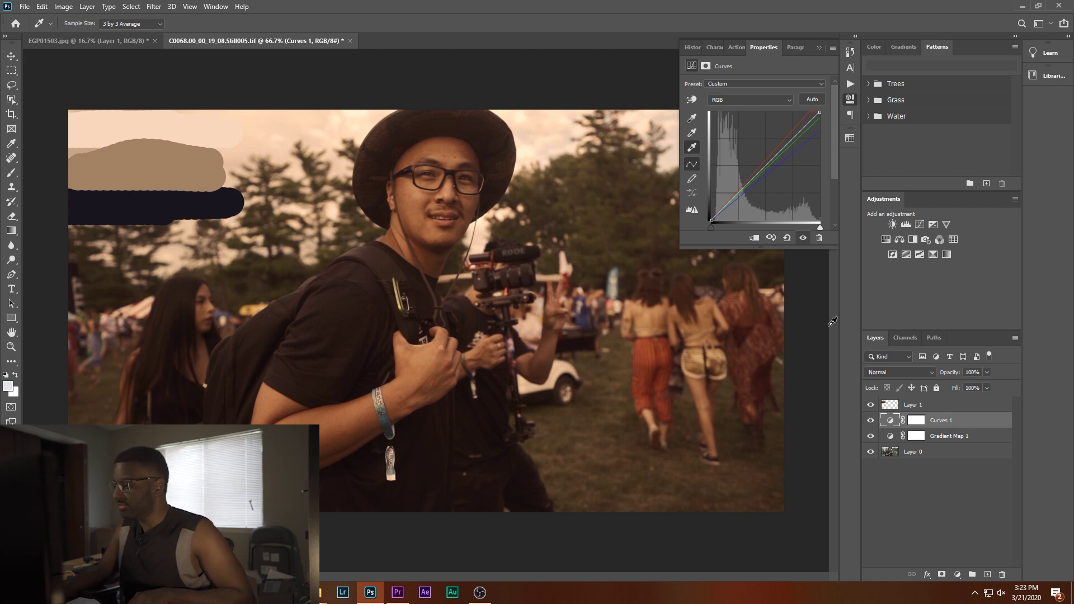
- Set the Curves shadow target to the dark stroke colour and set the black point on a dark area
double_click(693, 119)
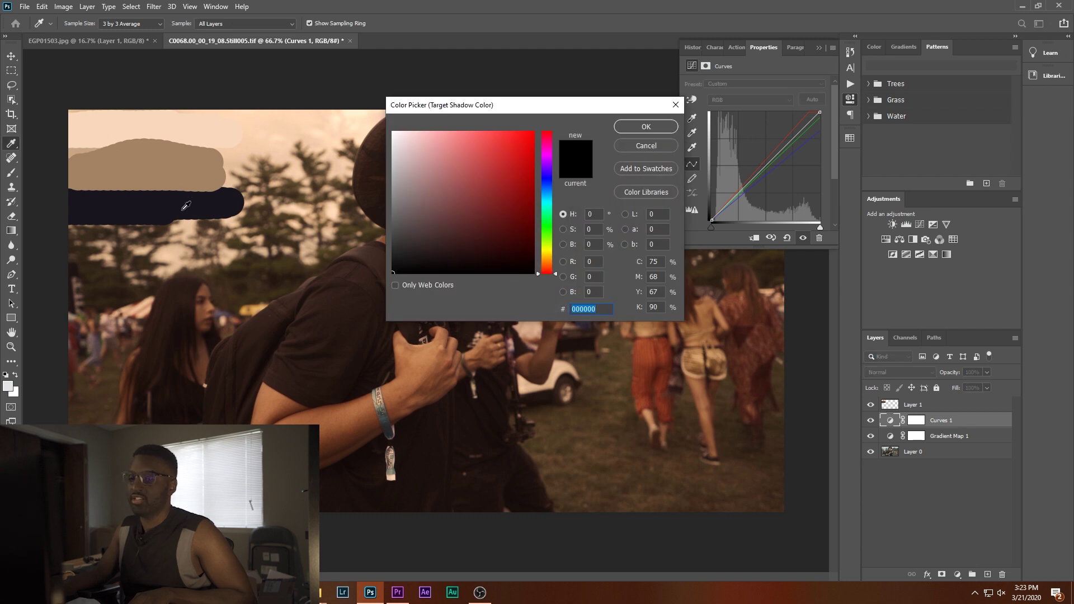
click(188, 200)
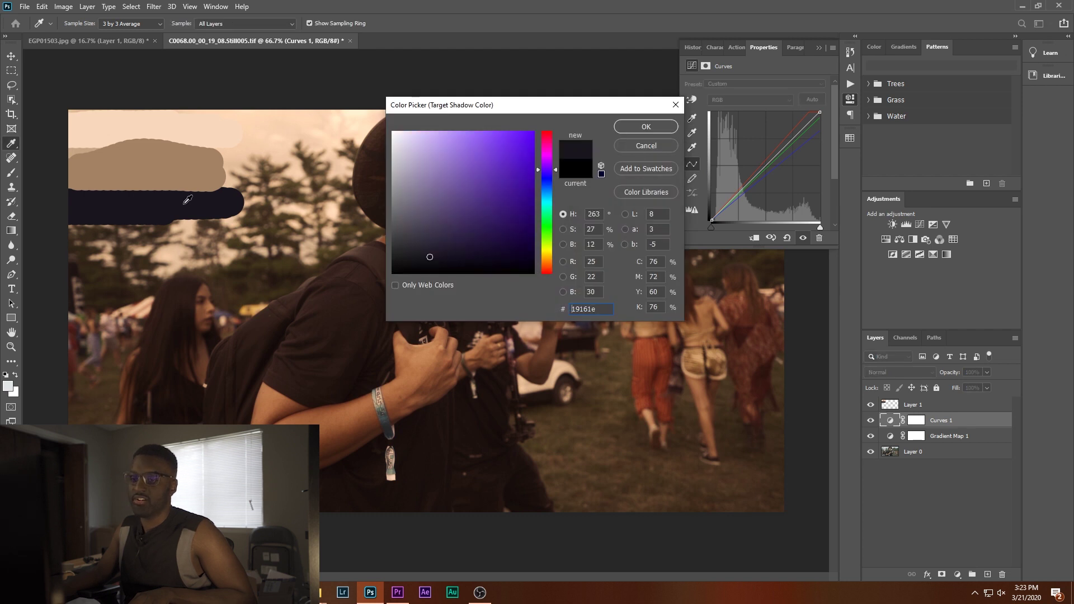
click(646, 127)
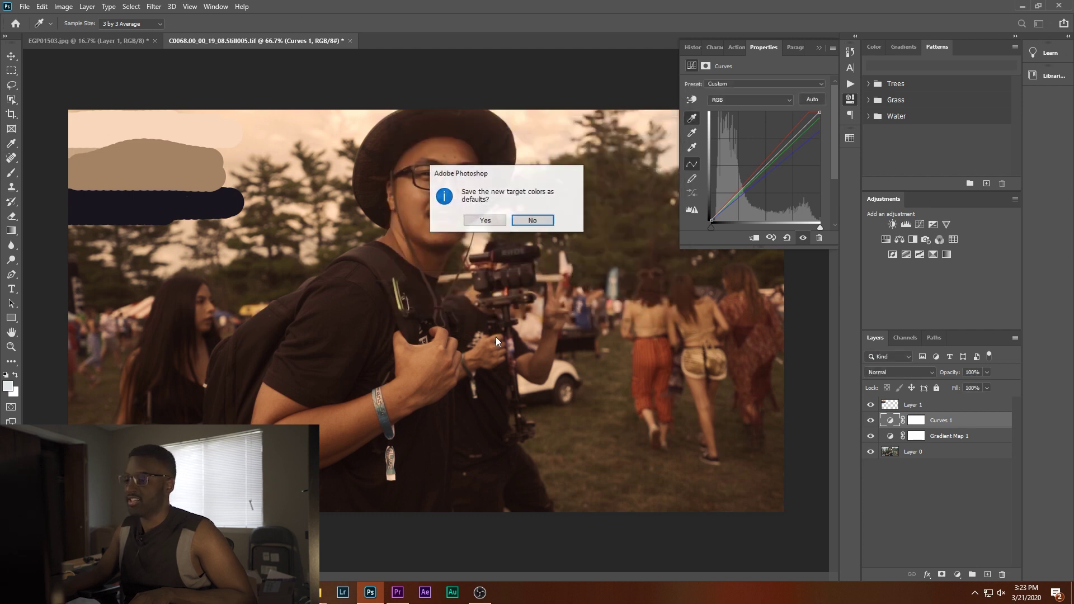
click(547, 226)
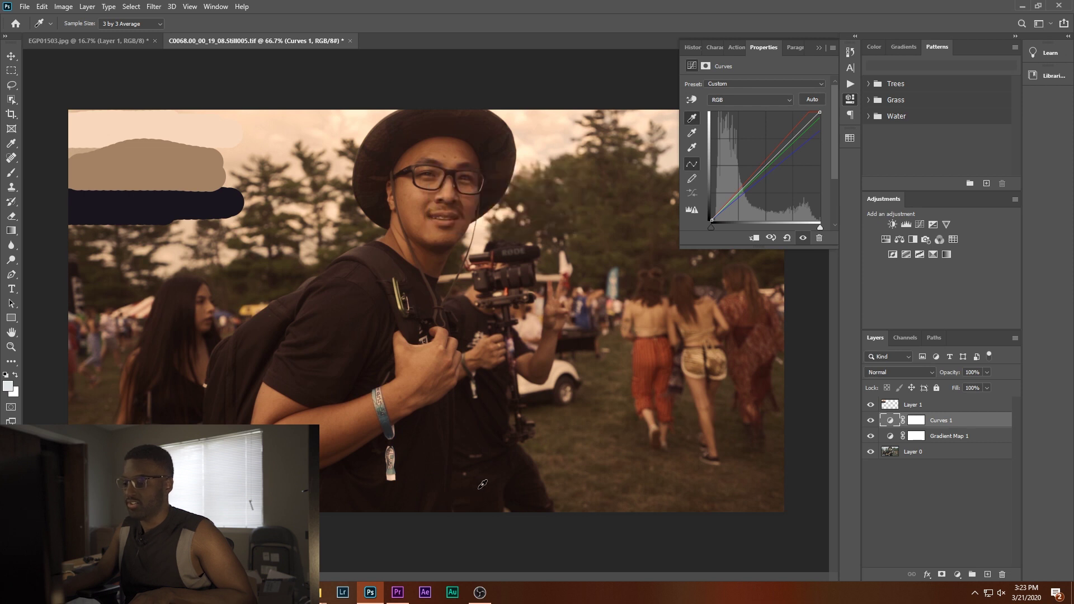
click(483, 484)
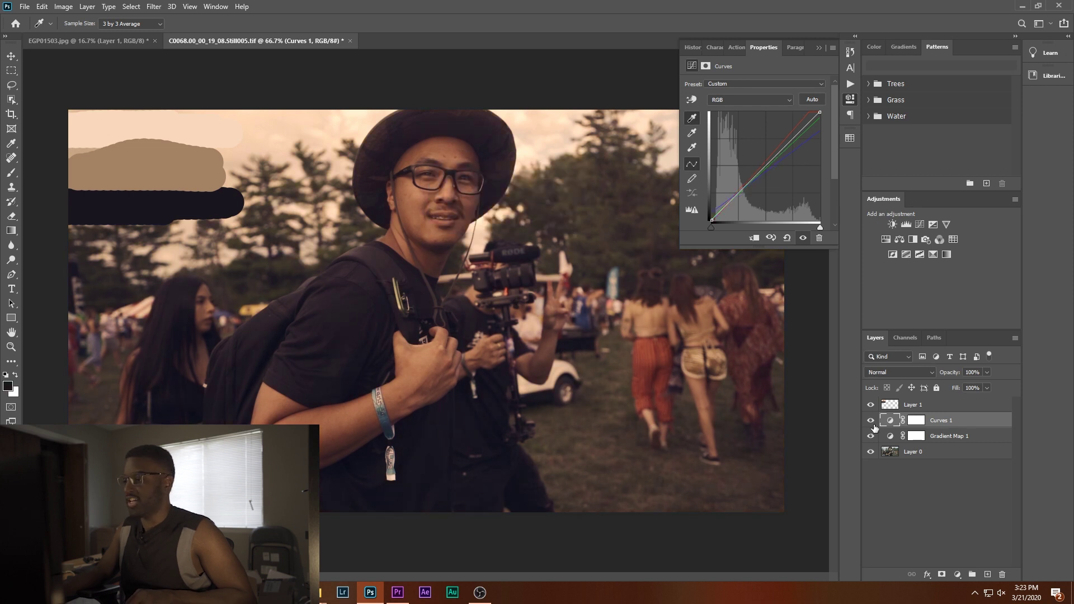
- Set the Curves midtone target to the tan stroke colour #a38163 without saving as default
double_click(692, 132)
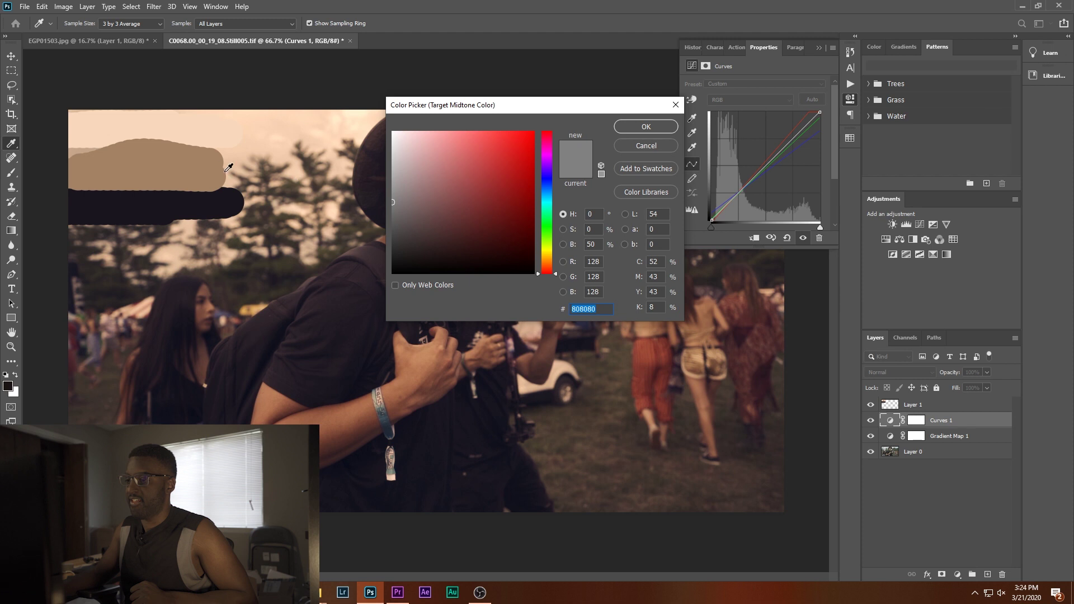
click(170, 168)
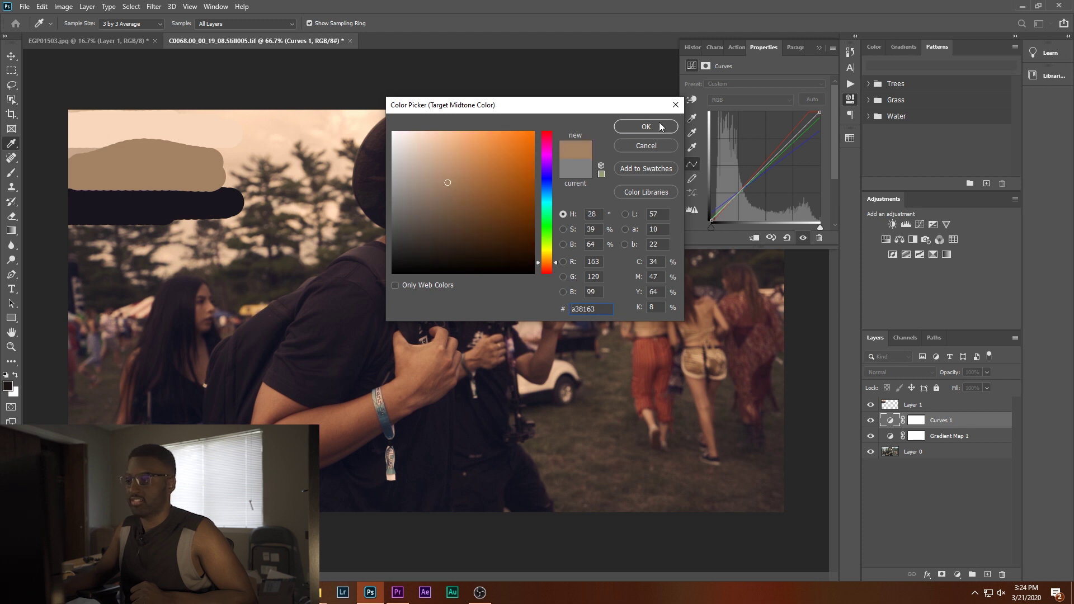
click(661, 126)
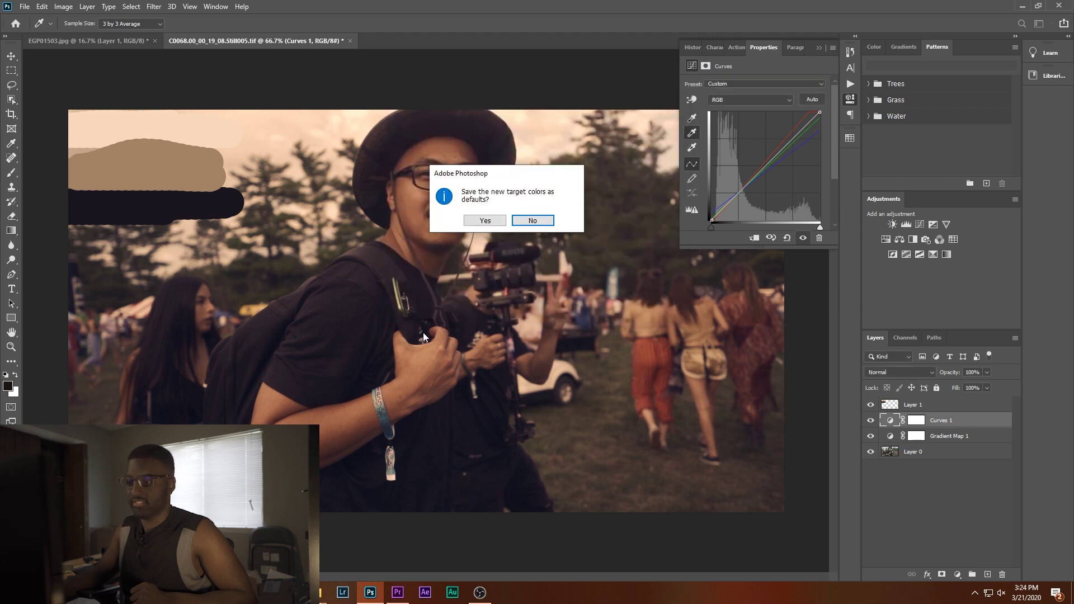
click(532, 221)
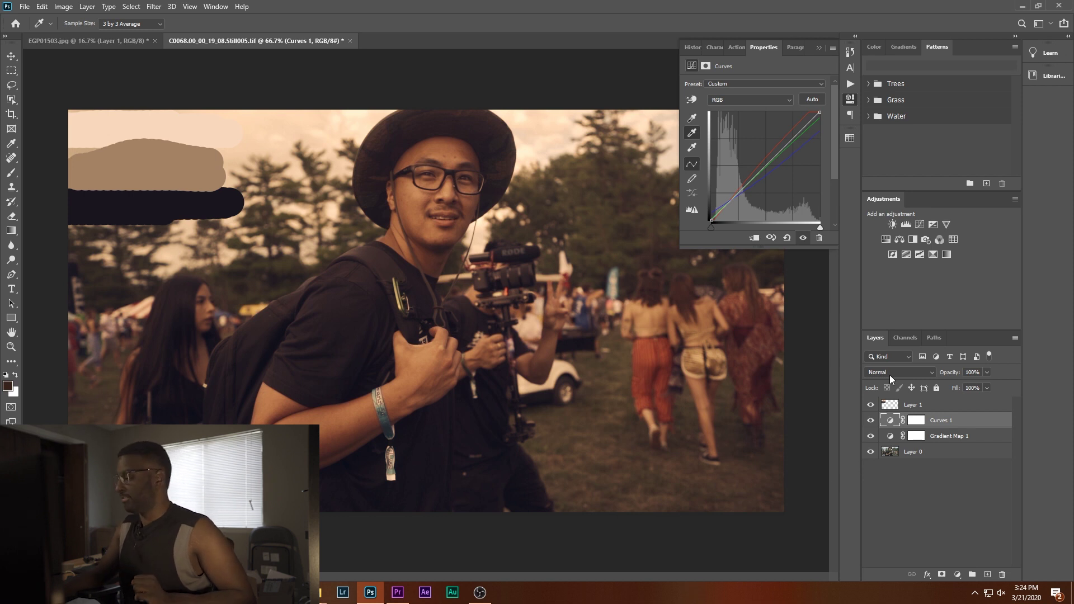
- Hide swatch Layer 1, collapse Properties, and toggle Curves 1 and Gradient Map 1 off and on to compare
click(870, 405)
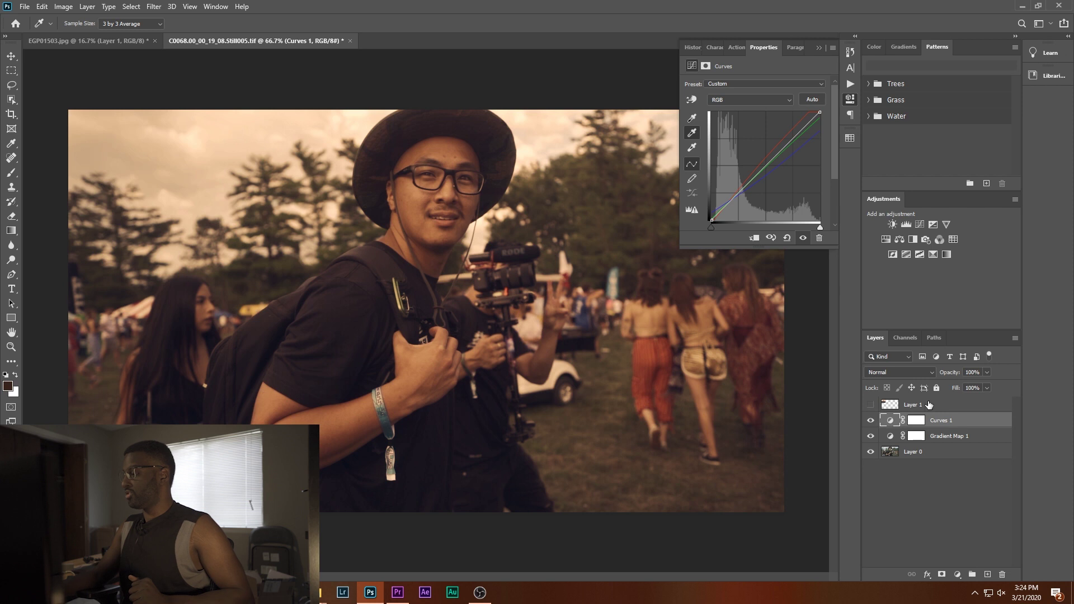
click(850, 98)
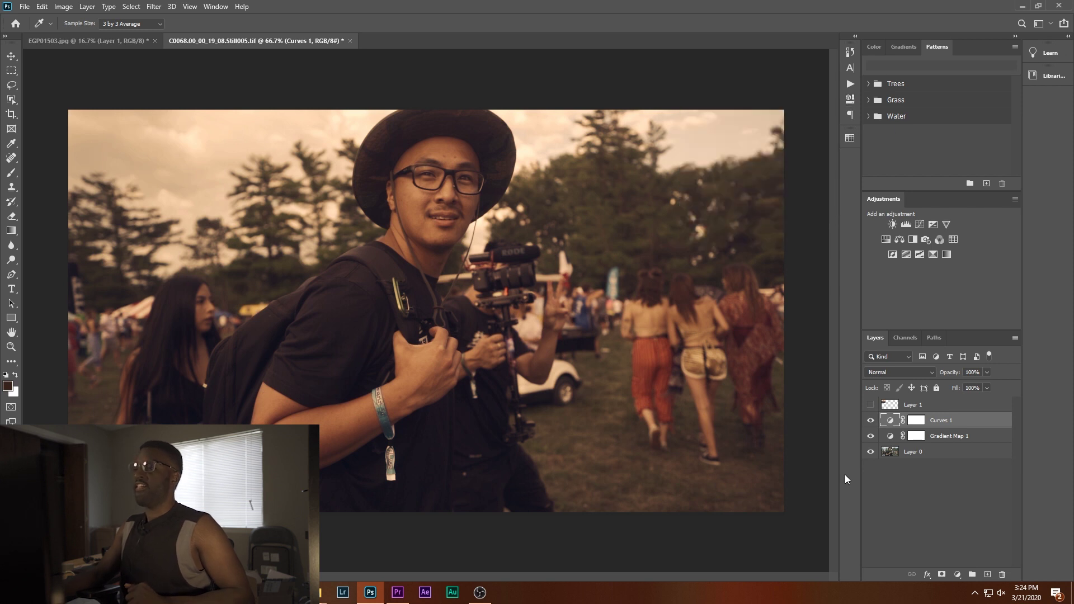
click(871, 423)
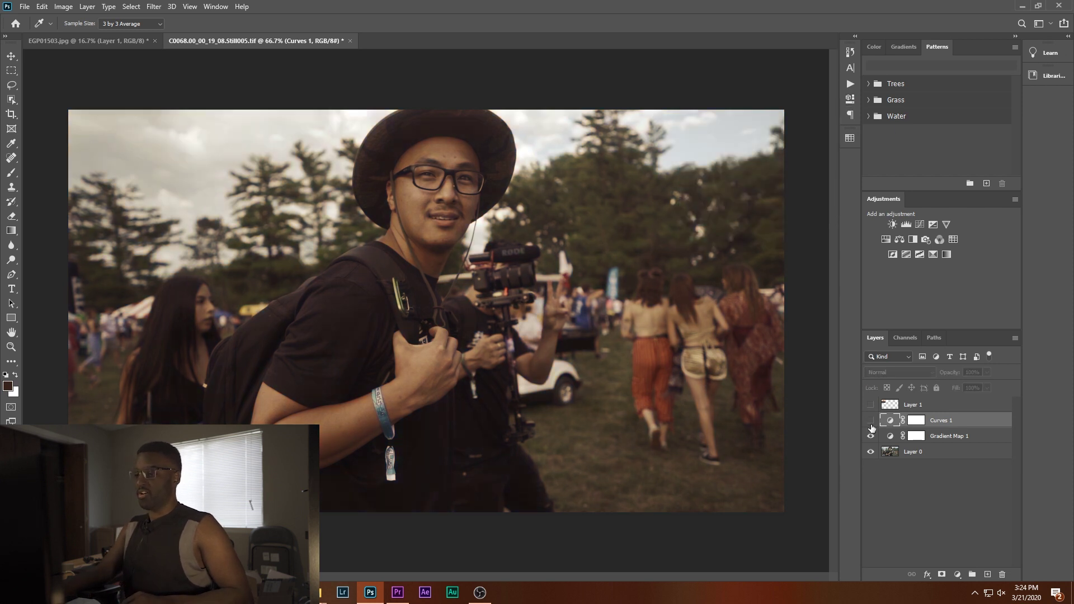
click(871, 436)
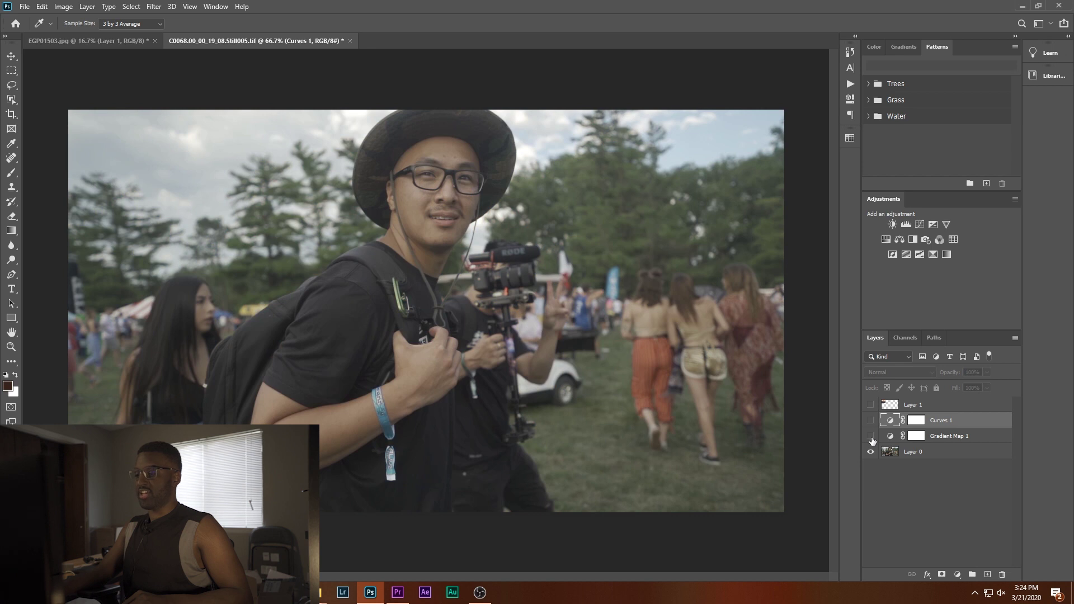
click(871, 437)
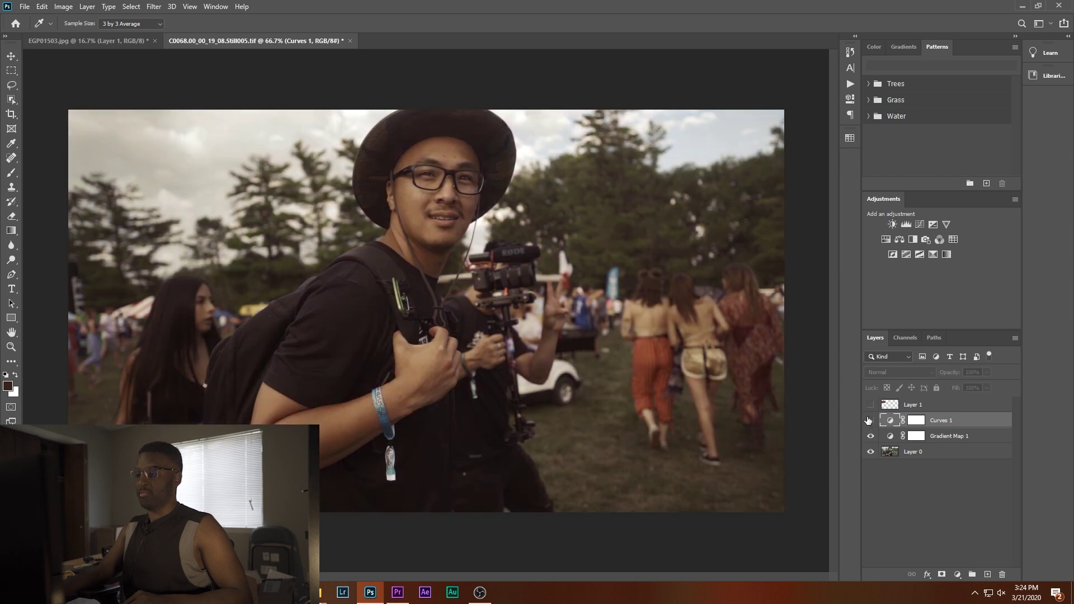
click(869, 420)
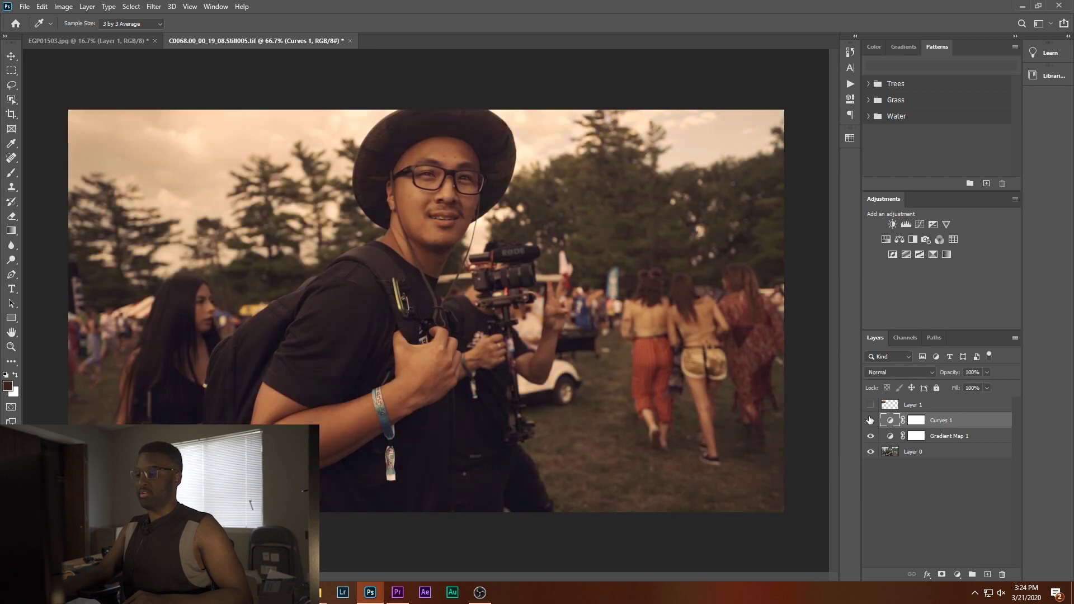
- Attempt a Color Lookup Tables export and dismiss the missing-background alert
click(25, 6)
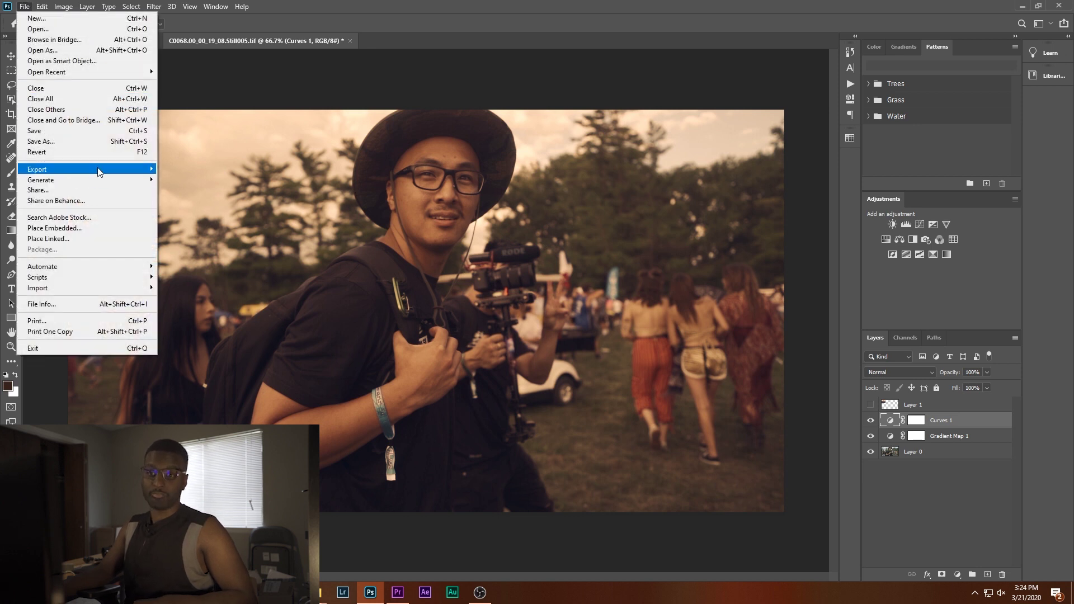
mouse_move(100, 170)
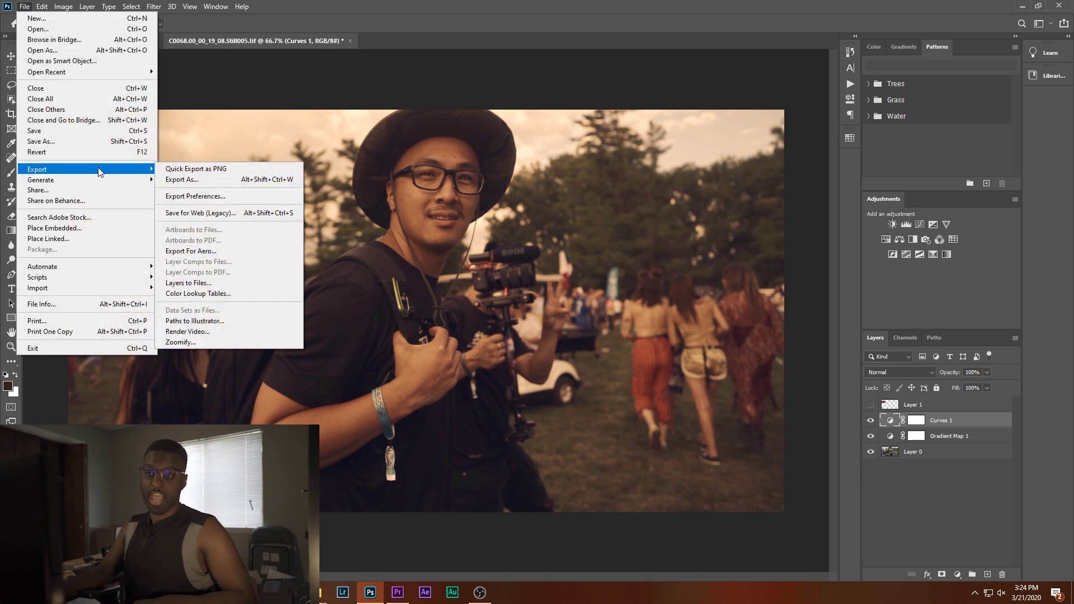
click(250, 296)
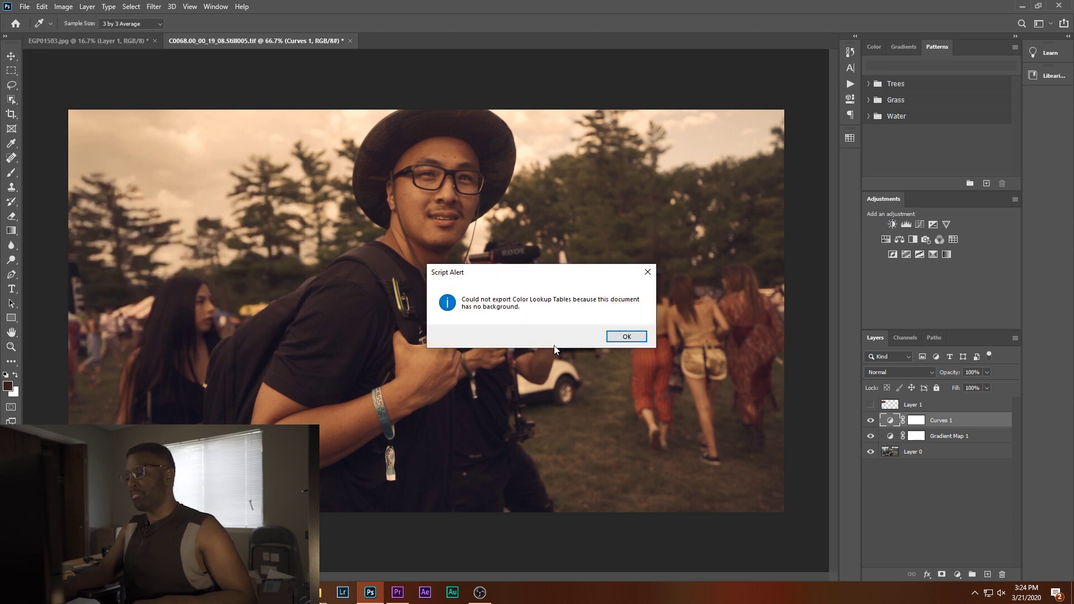
click(627, 336)
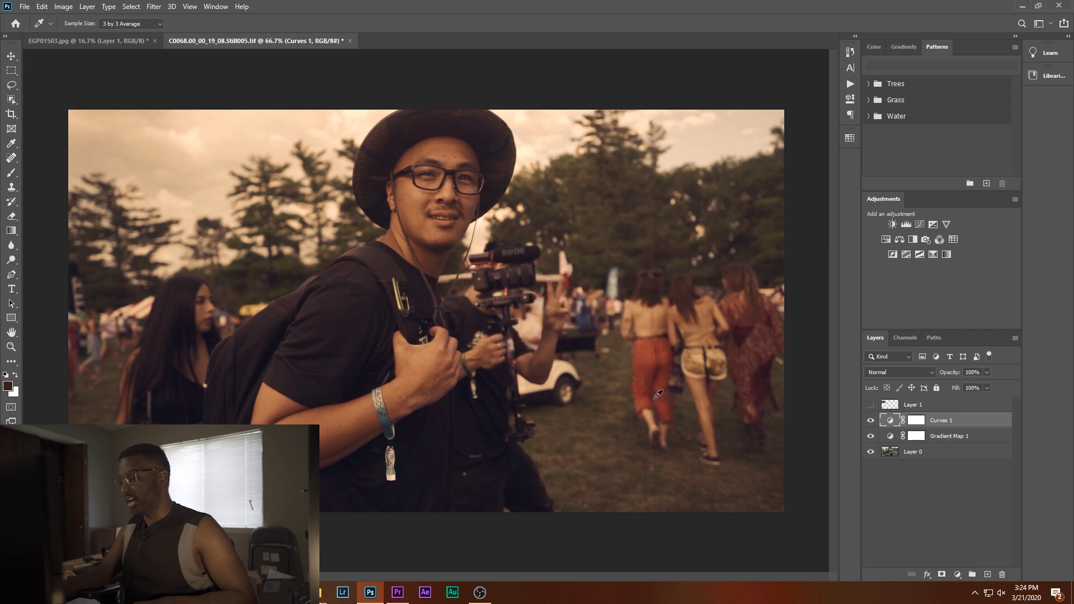
- Convert Layer 0 into the Background layer with Layer > New > Background from Layer
click(915, 458)
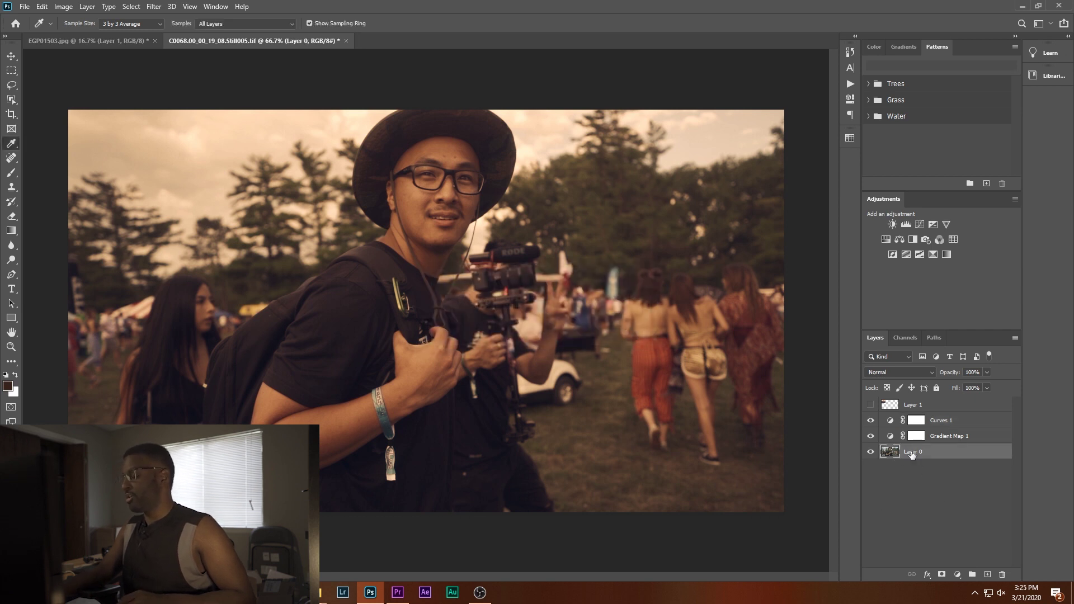
click(87, 7)
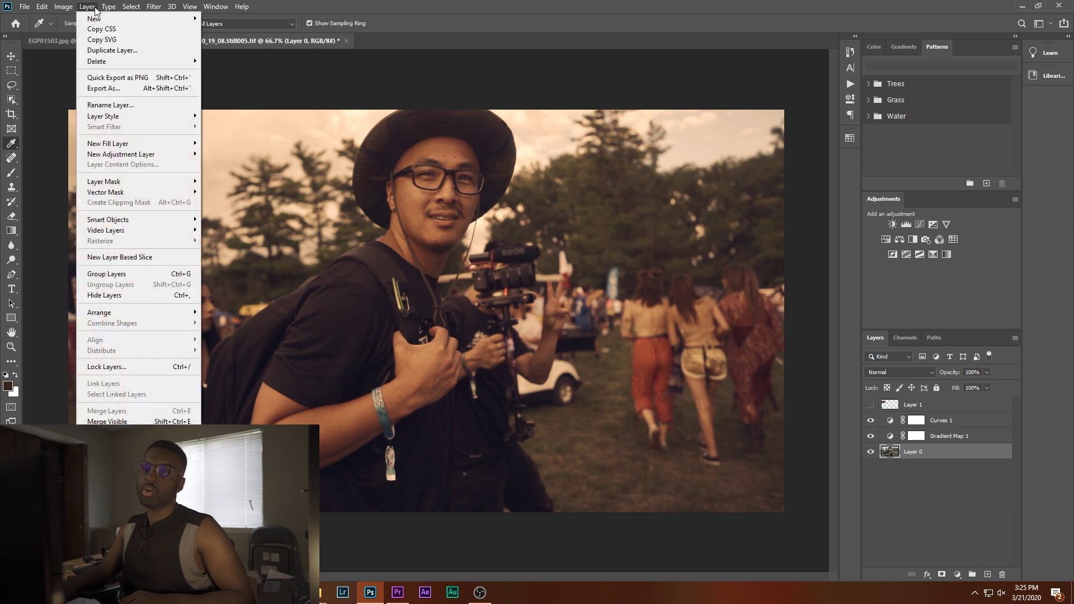
mouse_move(128, 20)
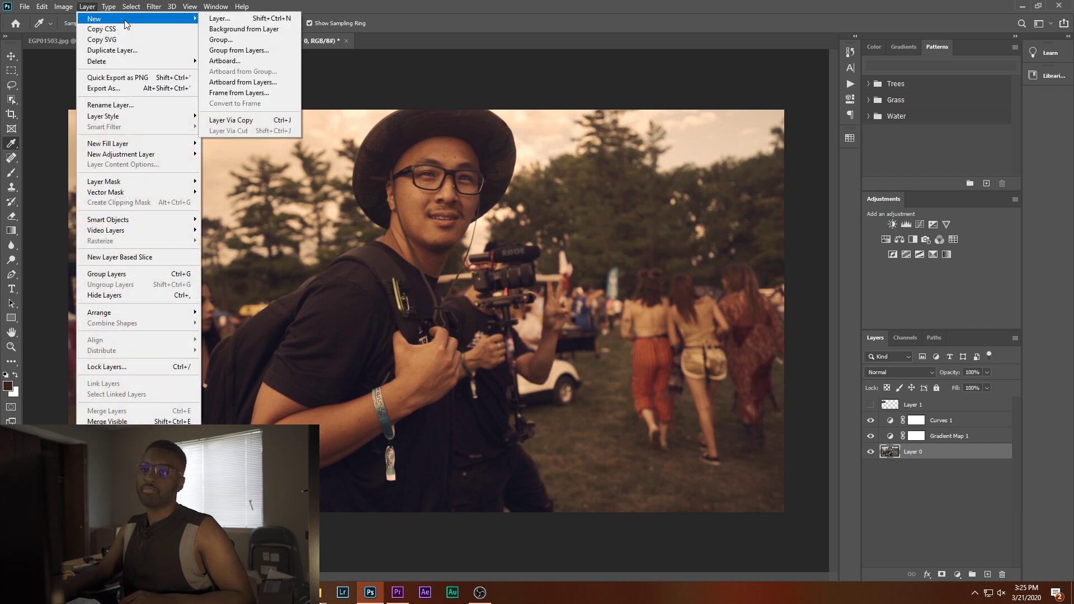
click(235, 29)
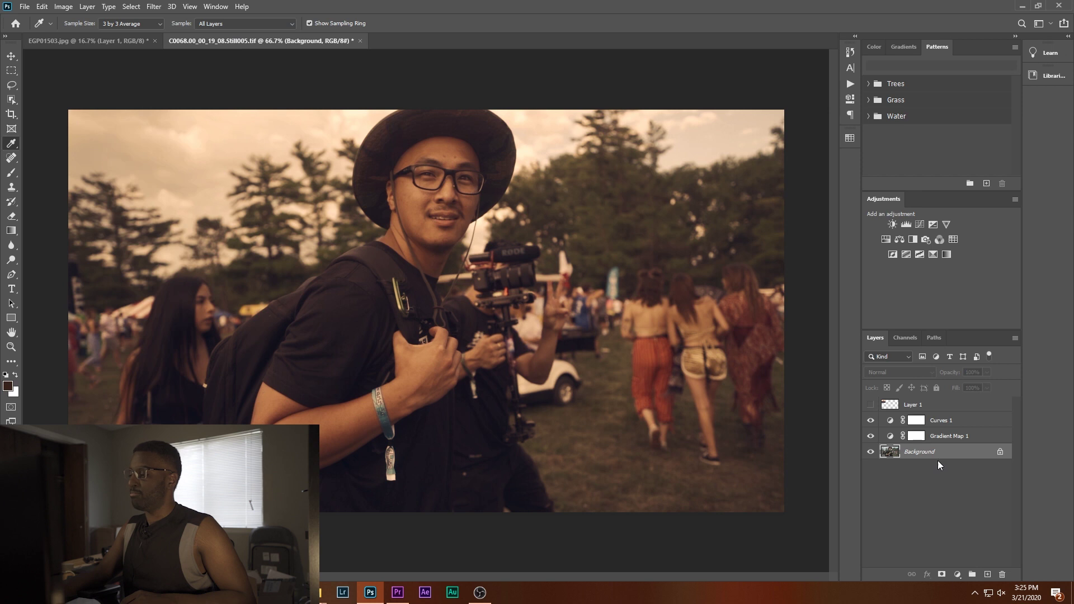
- Start the Color Lookup Tables export with the CUBE format checked
click(25, 6)
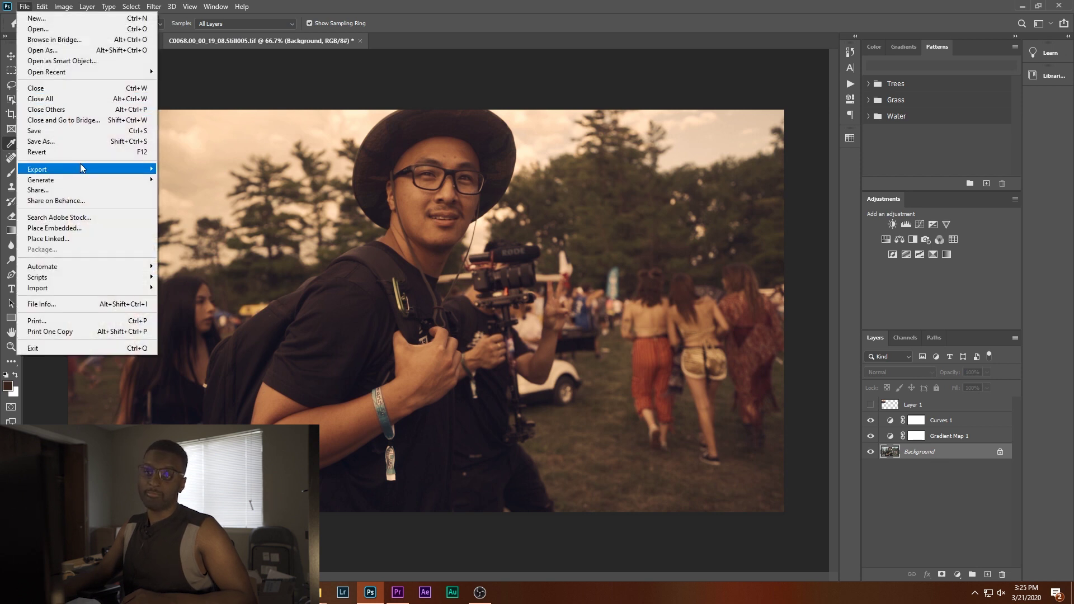
mouse_move(80, 167)
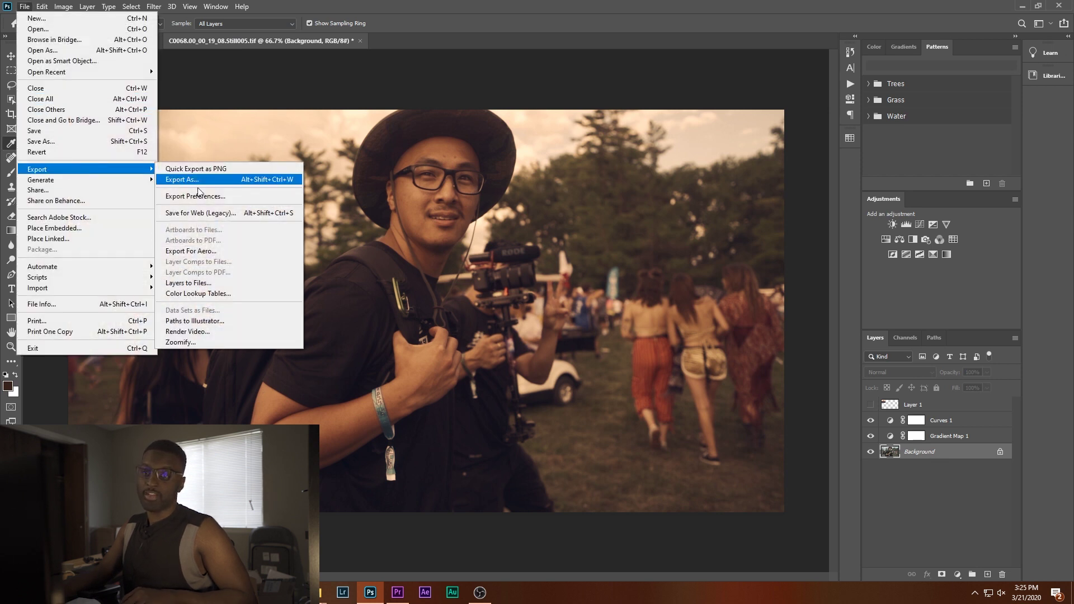
click(219, 293)
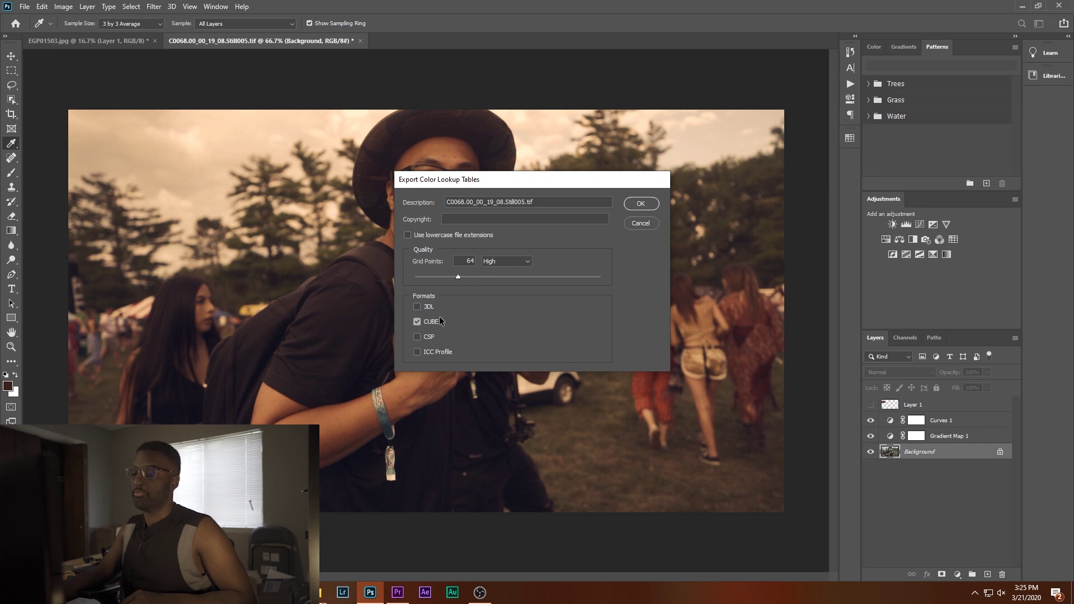
click(641, 204)
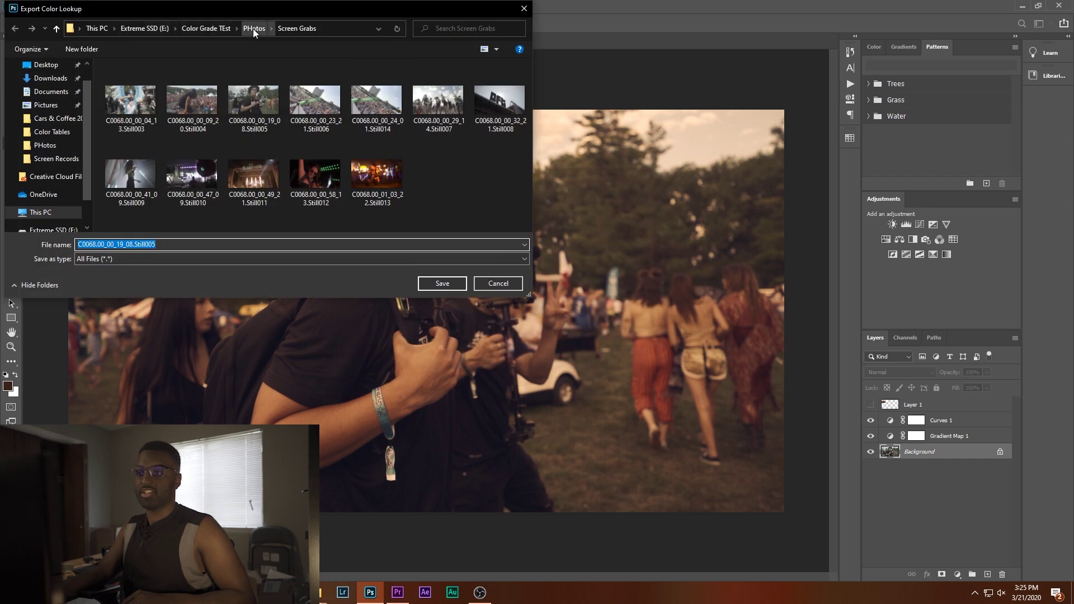
- Save the lookup table as 'End of the World' in the PHotos > Luts folder
click(253, 29)
double_click(150, 109)
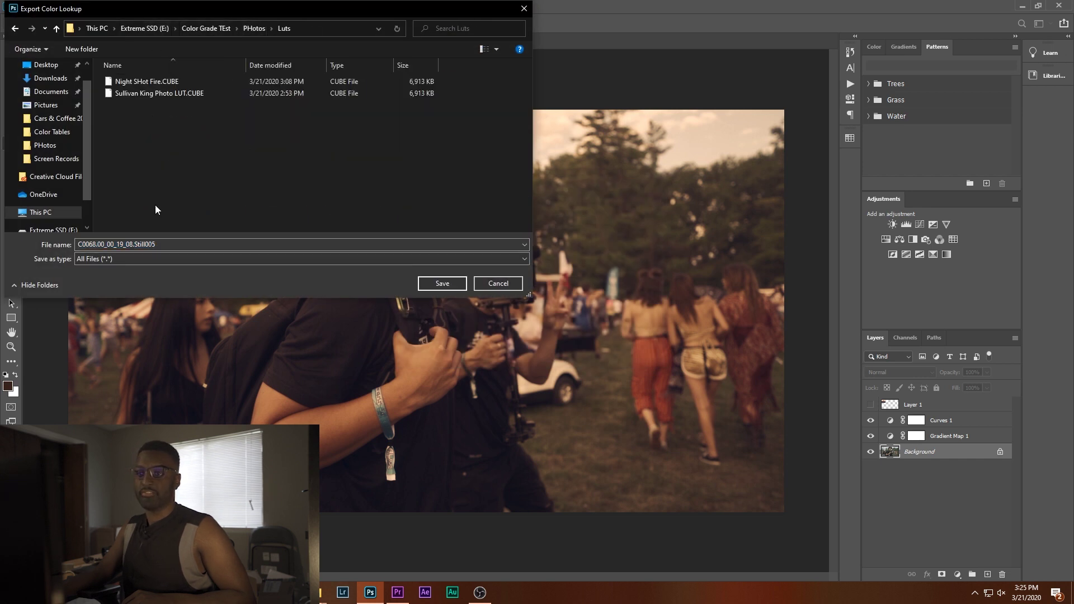
click(148, 244)
text(End of the)
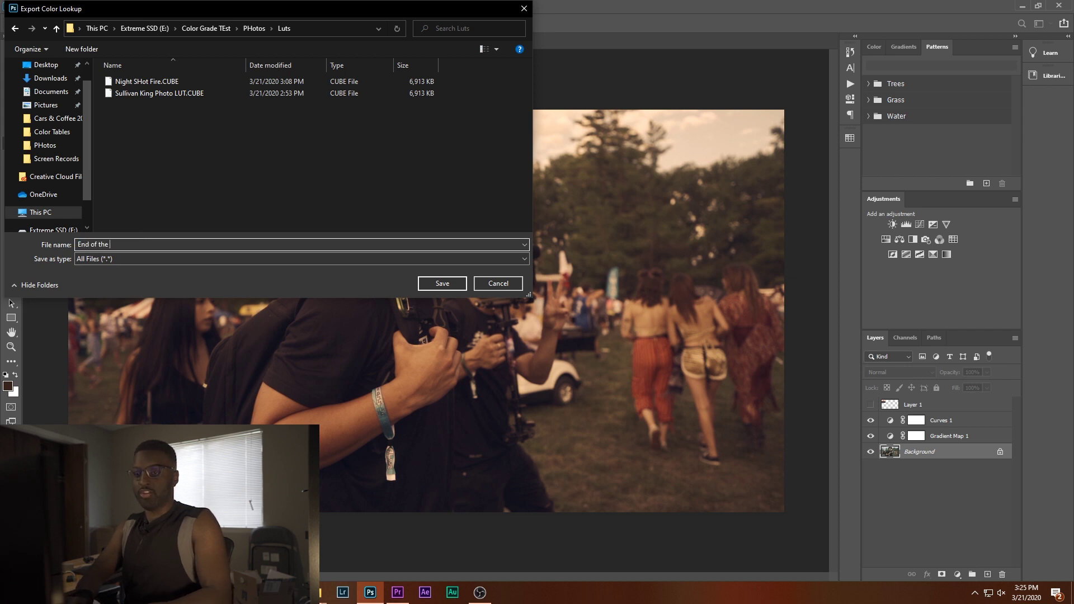
text( World)
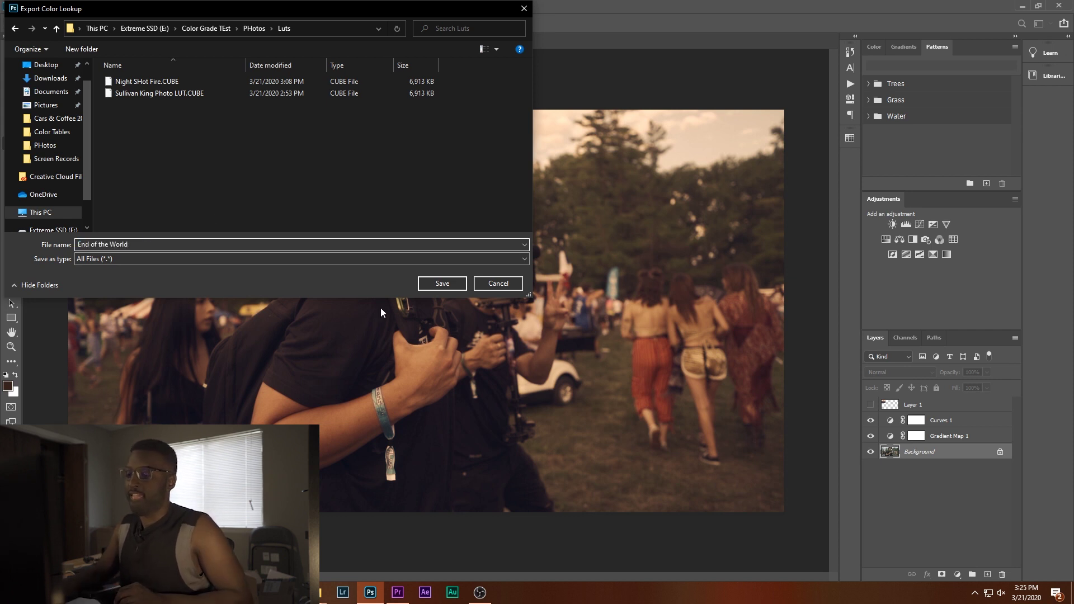
click(423, 286)
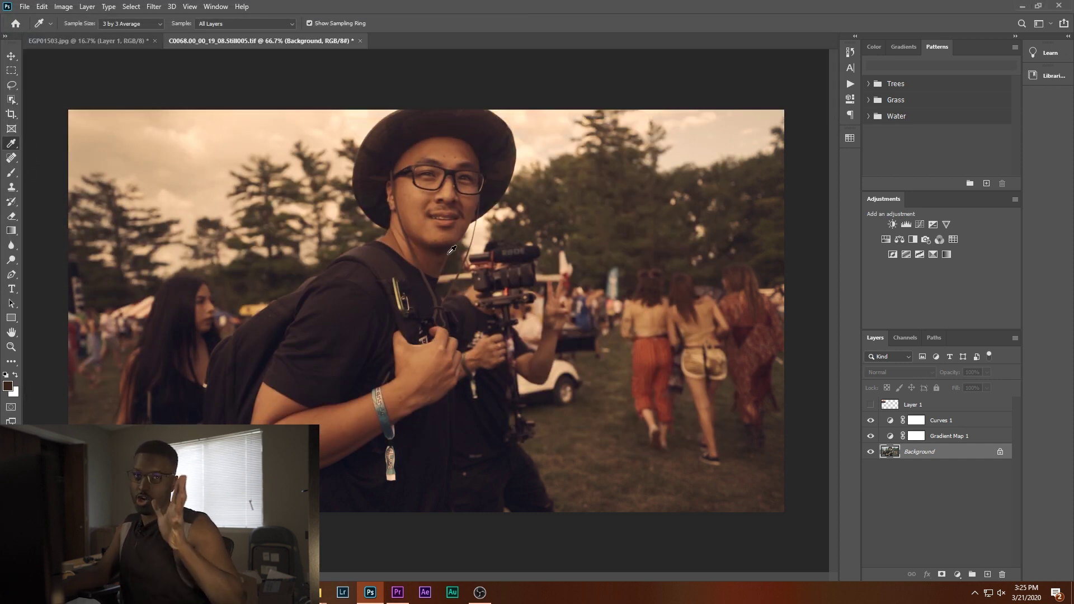
click(1022, 6)
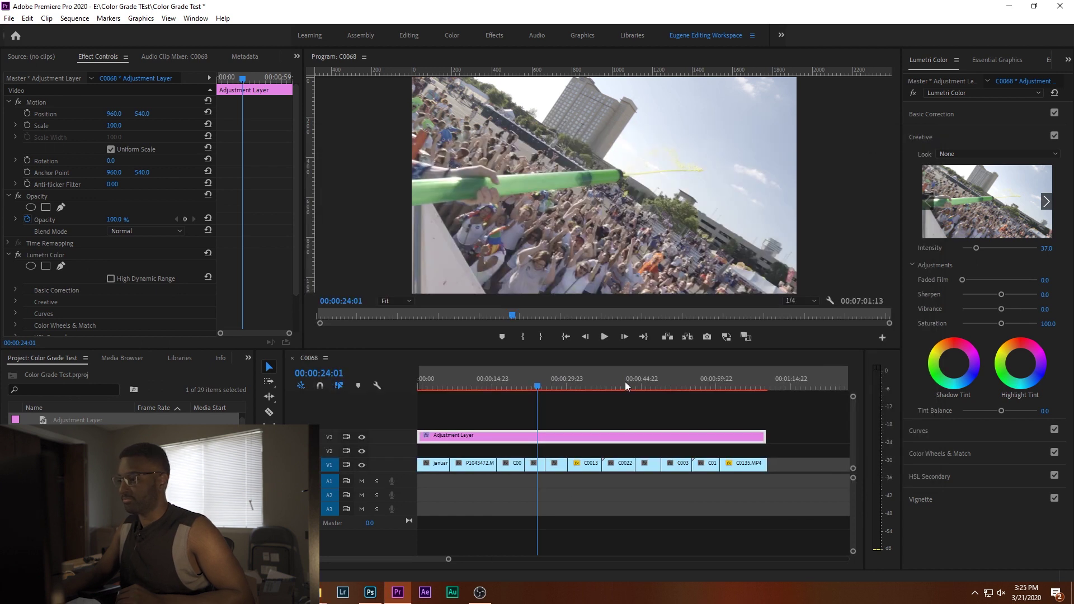
- At 00:00:18:13, load End of the World.CUBE as the Lumetri Creative look with intensity 100
click(511, 387)
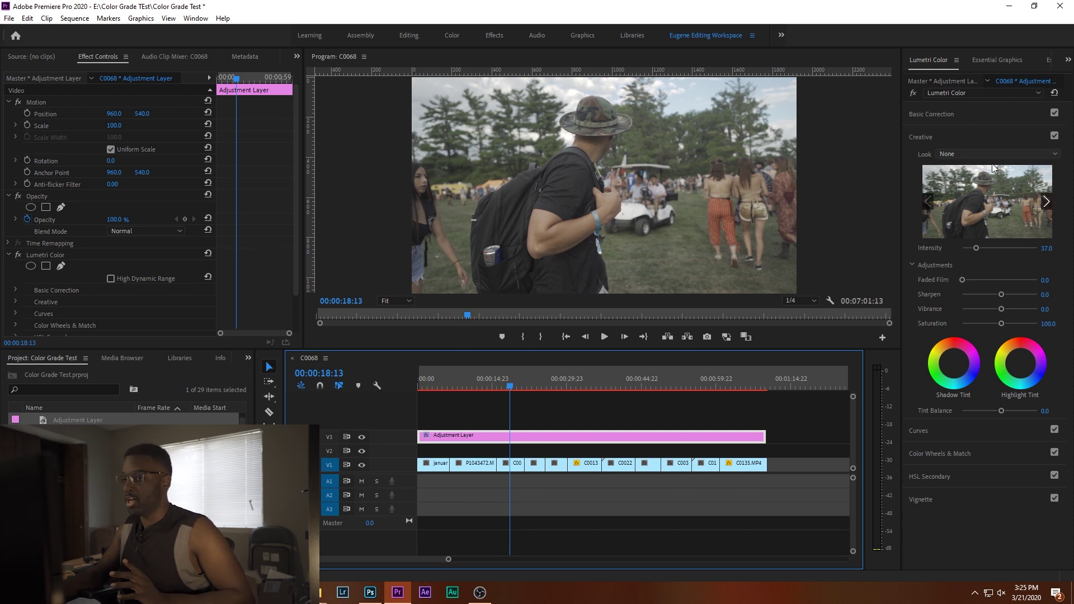
click(957, 153)
click(921, 189)
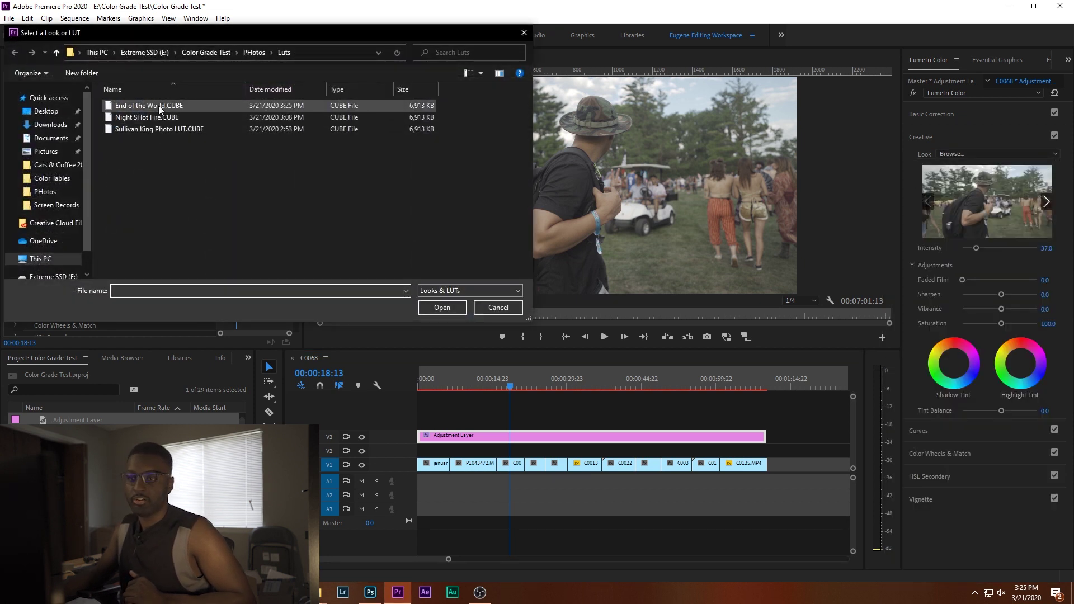
click(161, 106)
click(440, 306)
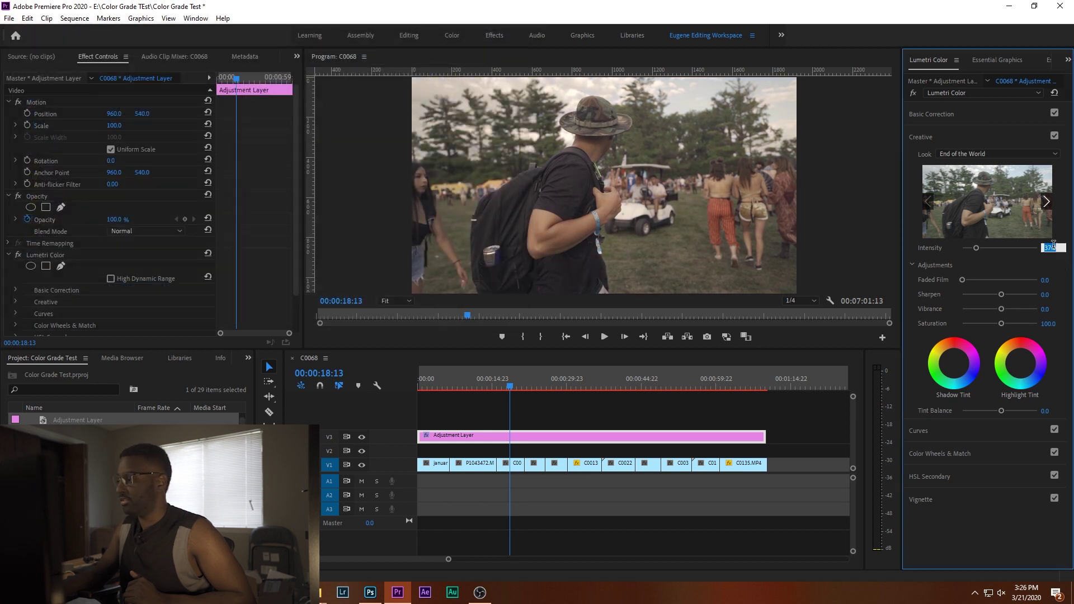
text(100)
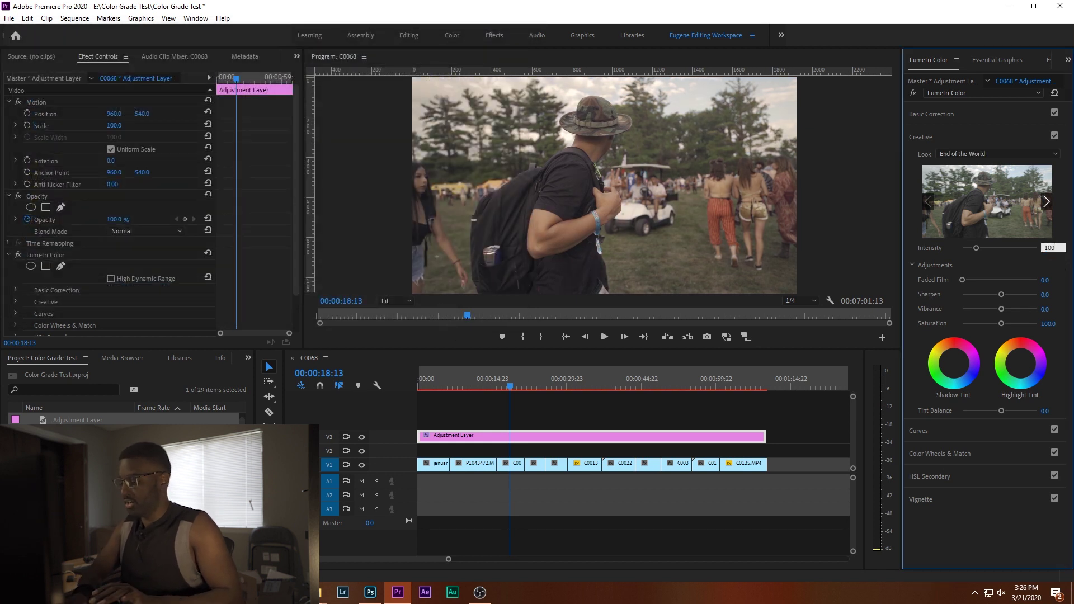
key(Return)
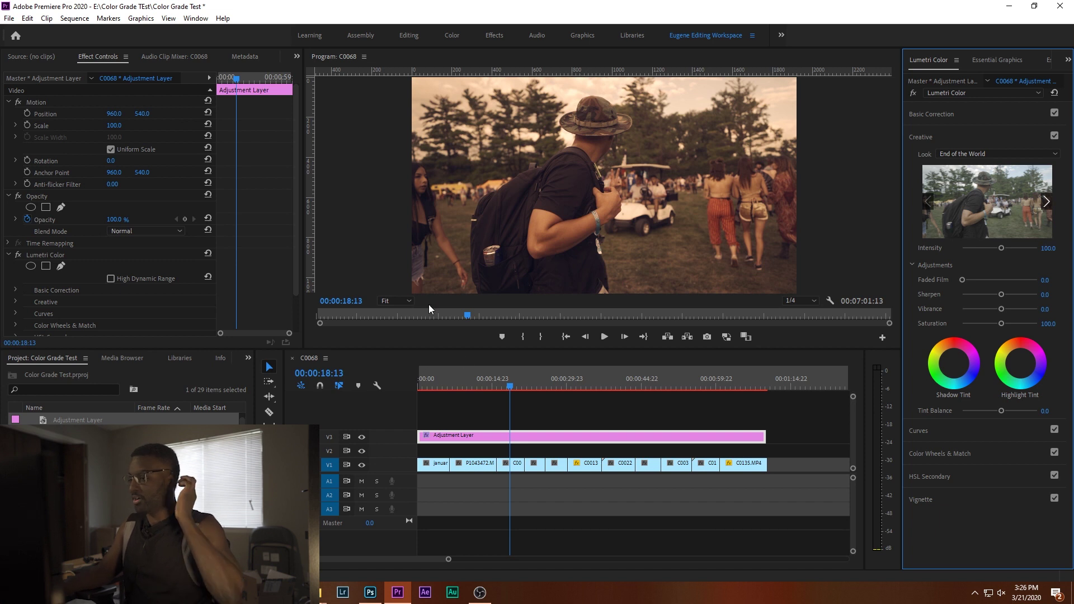
- Open EGP01503 from the PHotos folder in a top-left quarter window, then resume Premiere playback
mouse_move(323, 596)
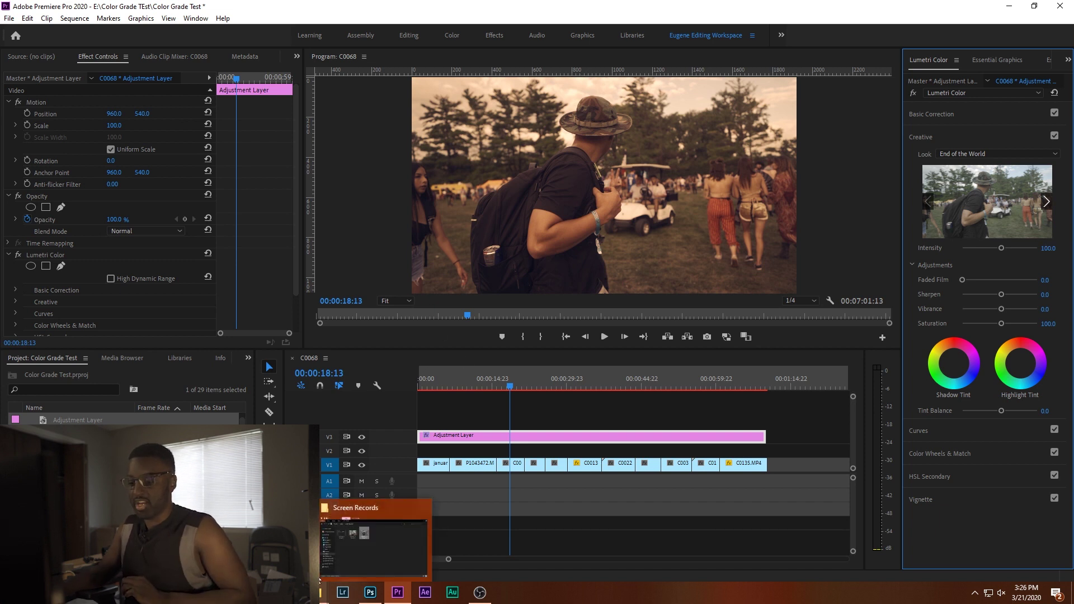
click(339, 563)
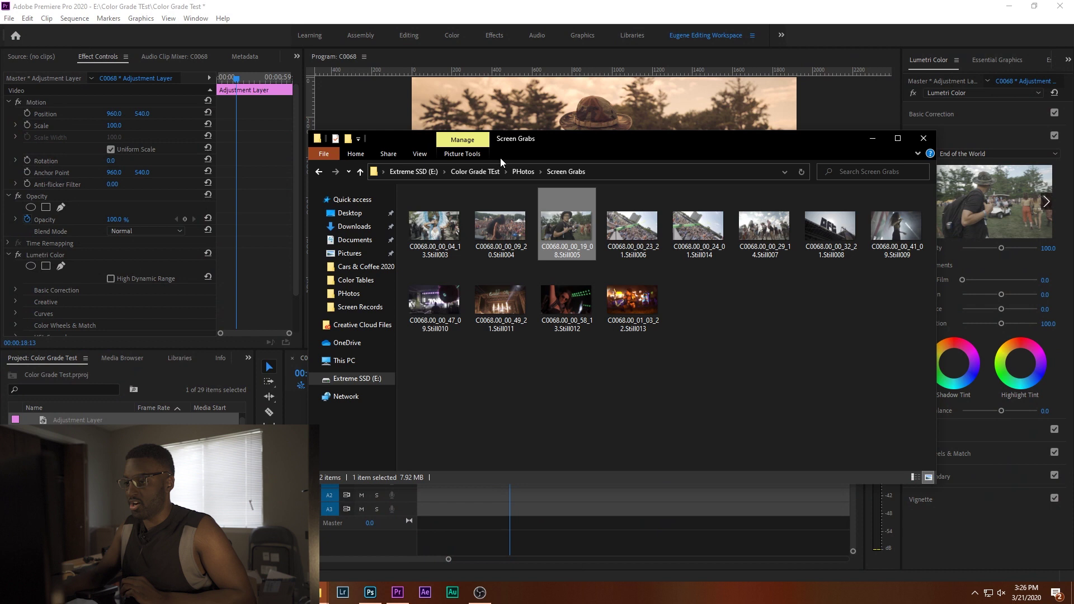
click(519, 172)
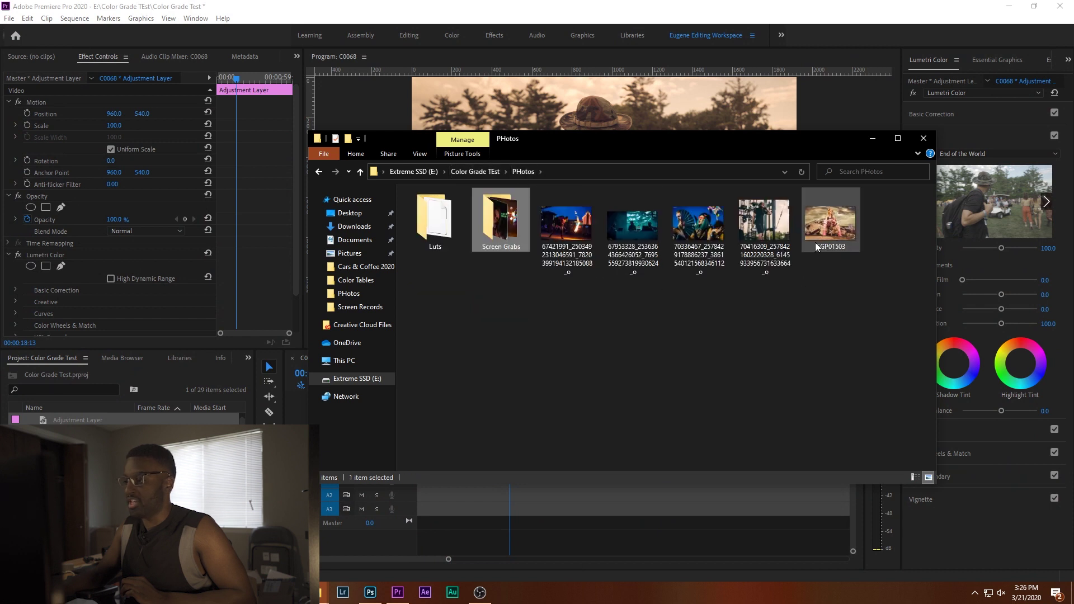
double_click(797, 231)
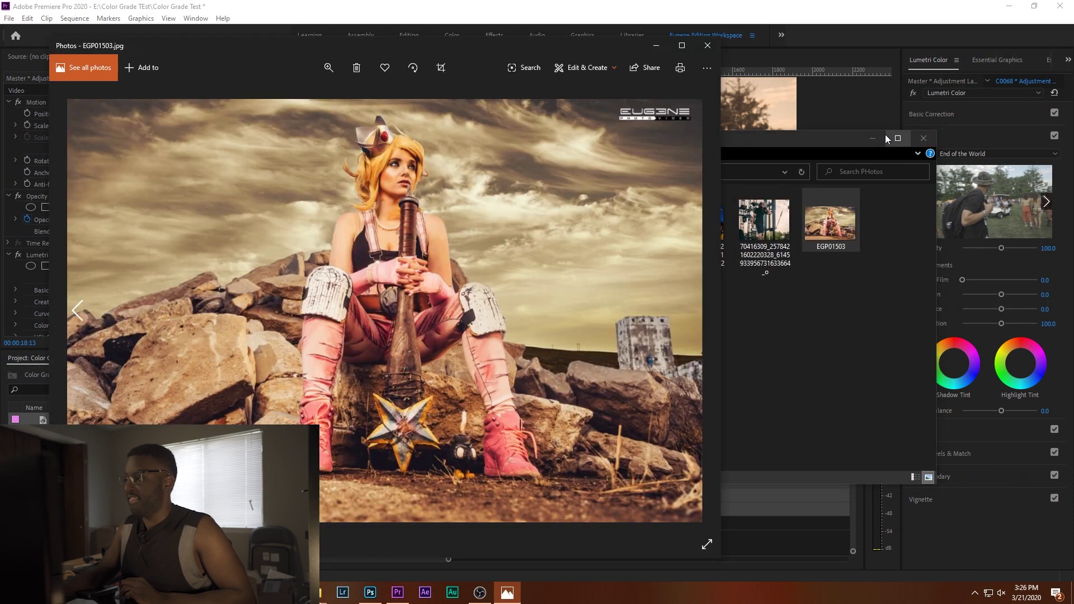
click(881, 134)
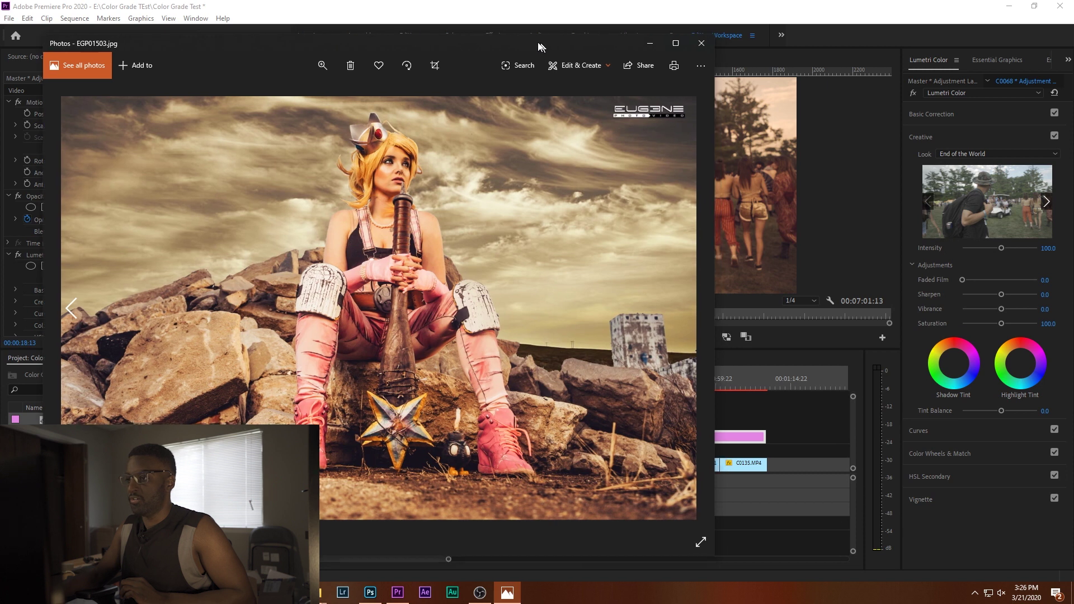
drag(540, 47, 2, 2)
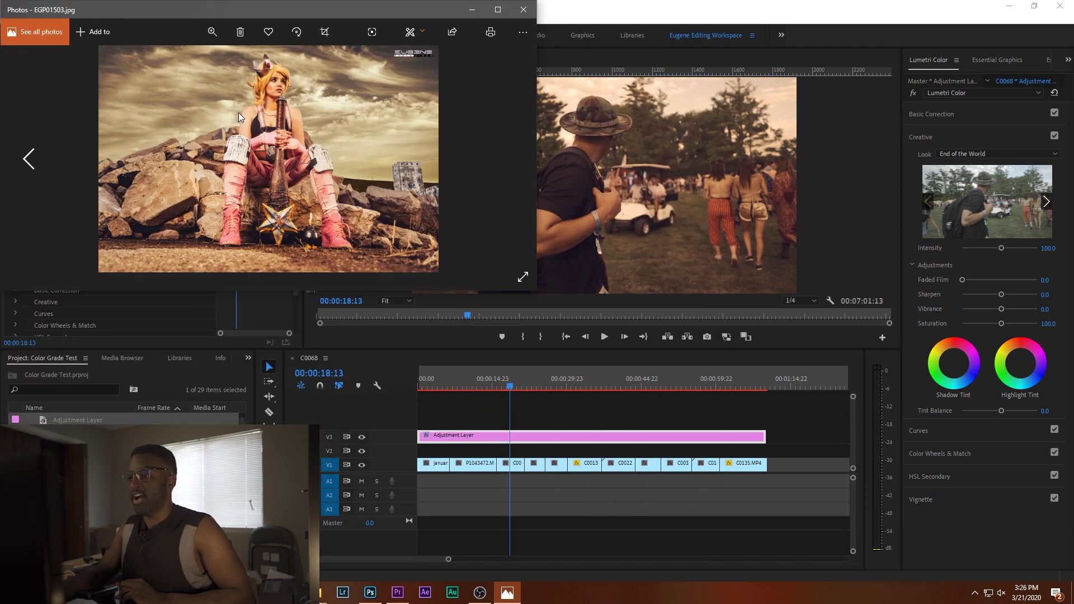
click(822, 6)
key(space)
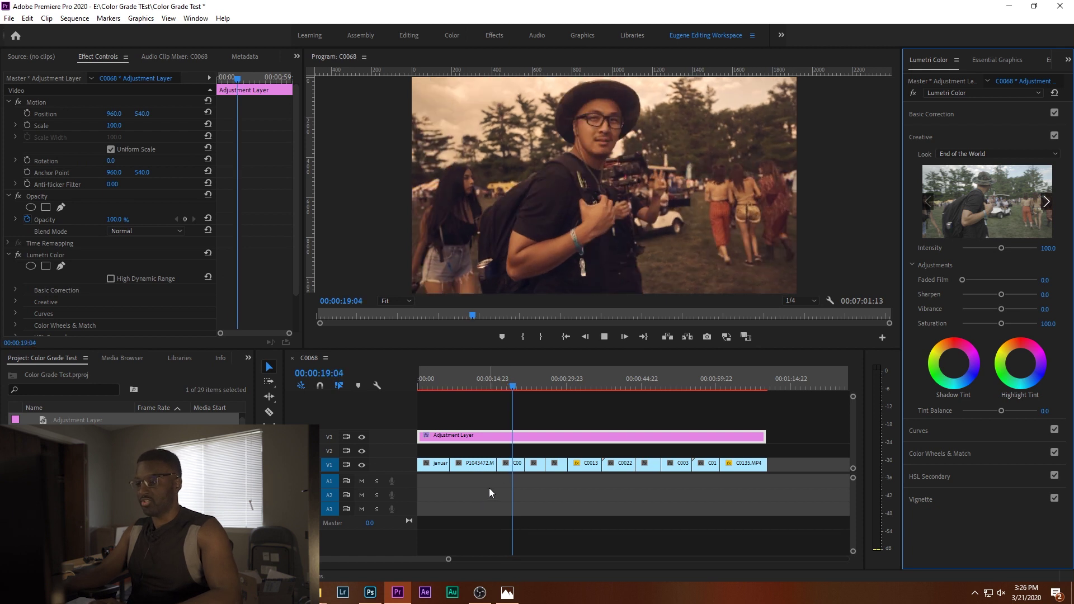
- Lower the End of the World look intensity to 65 and return the playhead to 00:00:16:10
key(space)
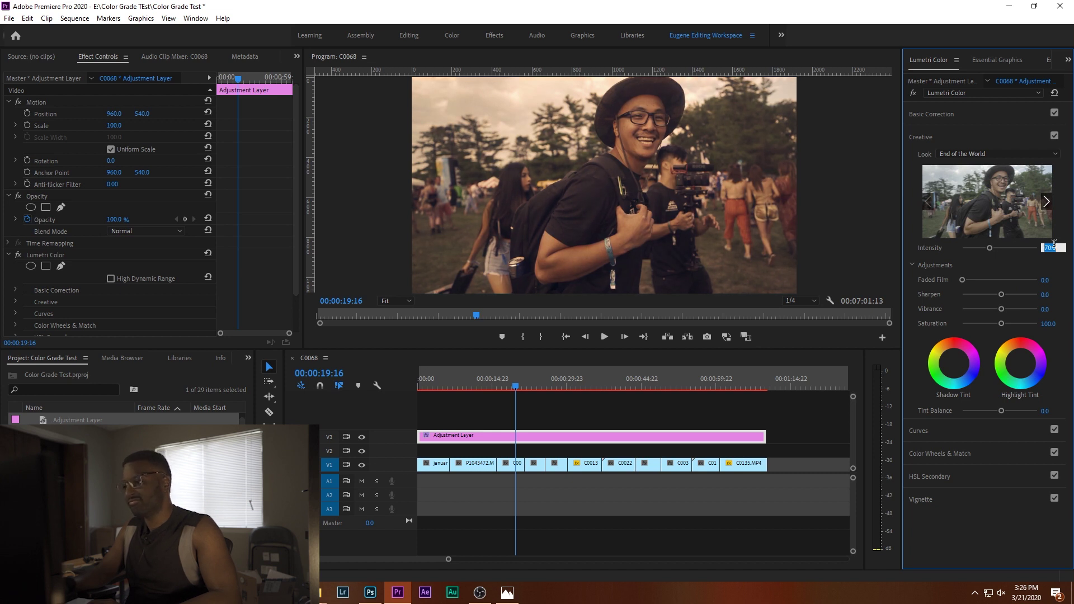
key(Down)
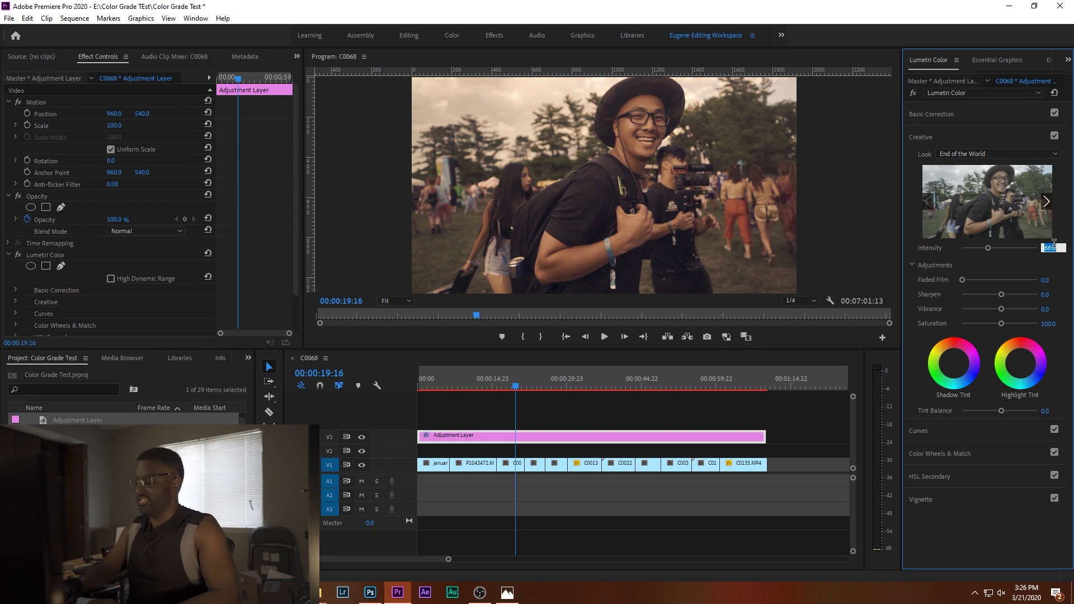
key(Down)
key(Return)
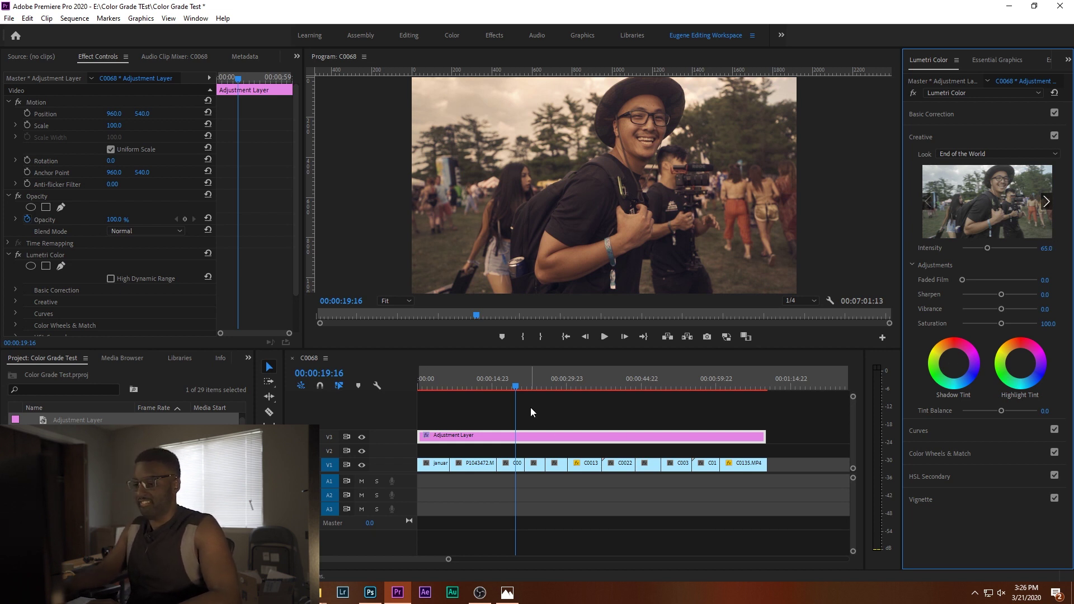
drag(520, 385, 499, 388)
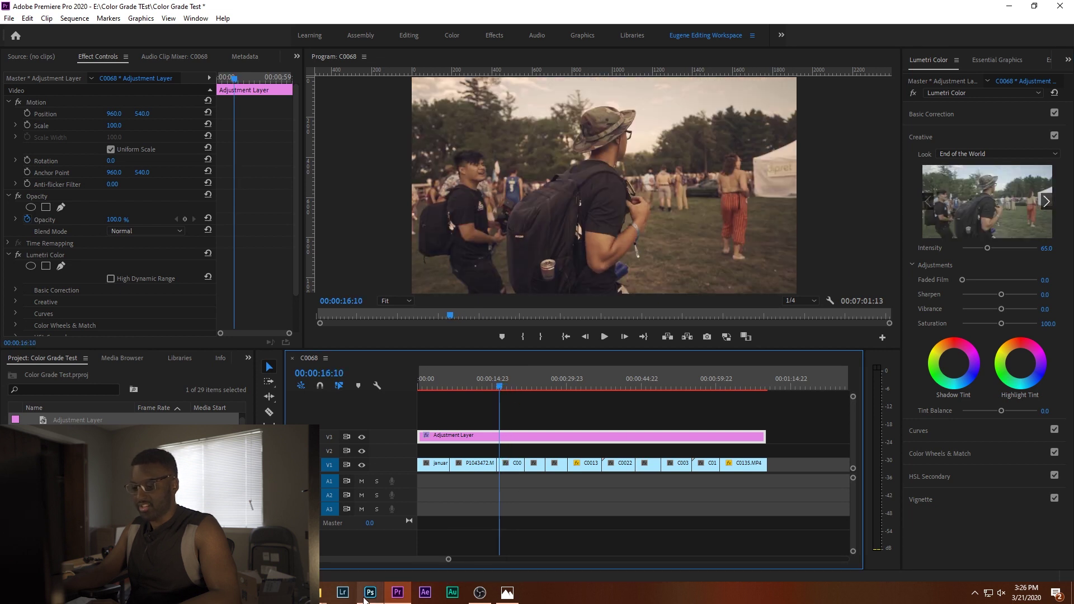
- Play the 65-intensity footage in Premiere with the EGP01503 reference photo shown in front
click(503, 591)
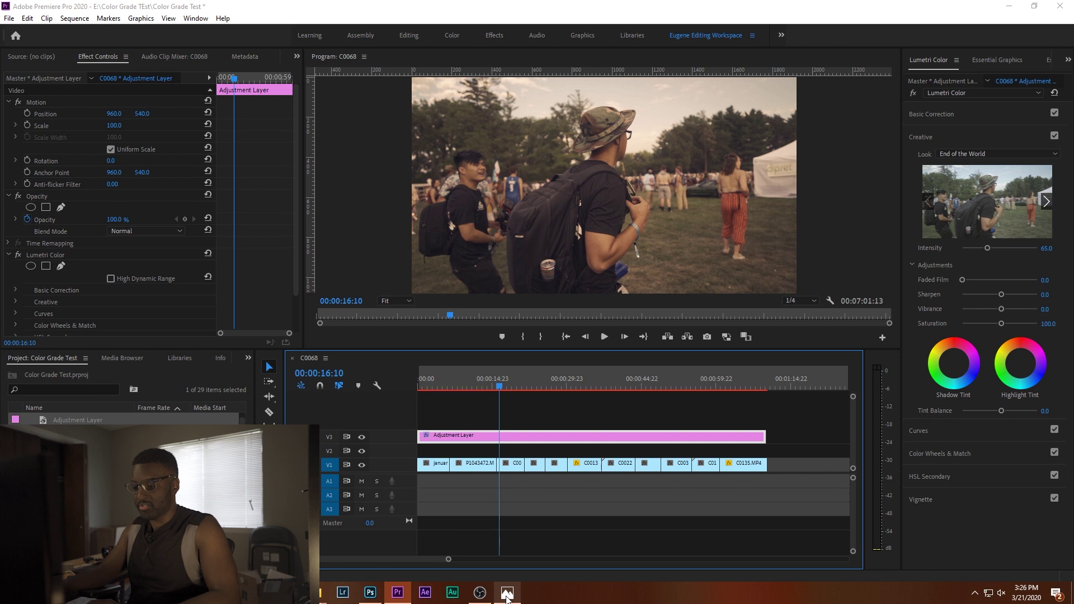
click(501, 403)
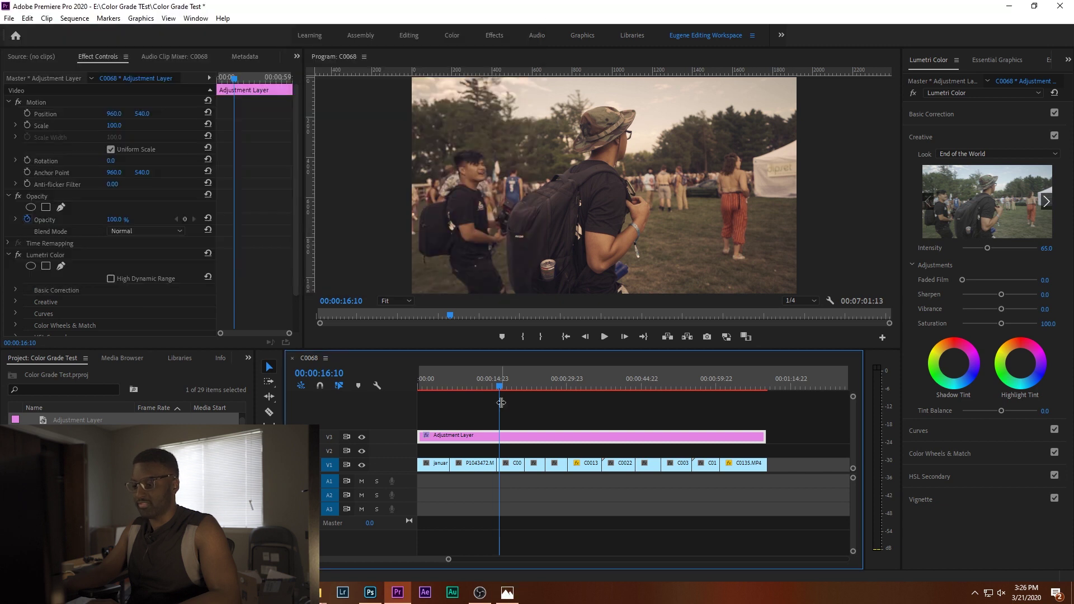
key(space)
click(507, 593)
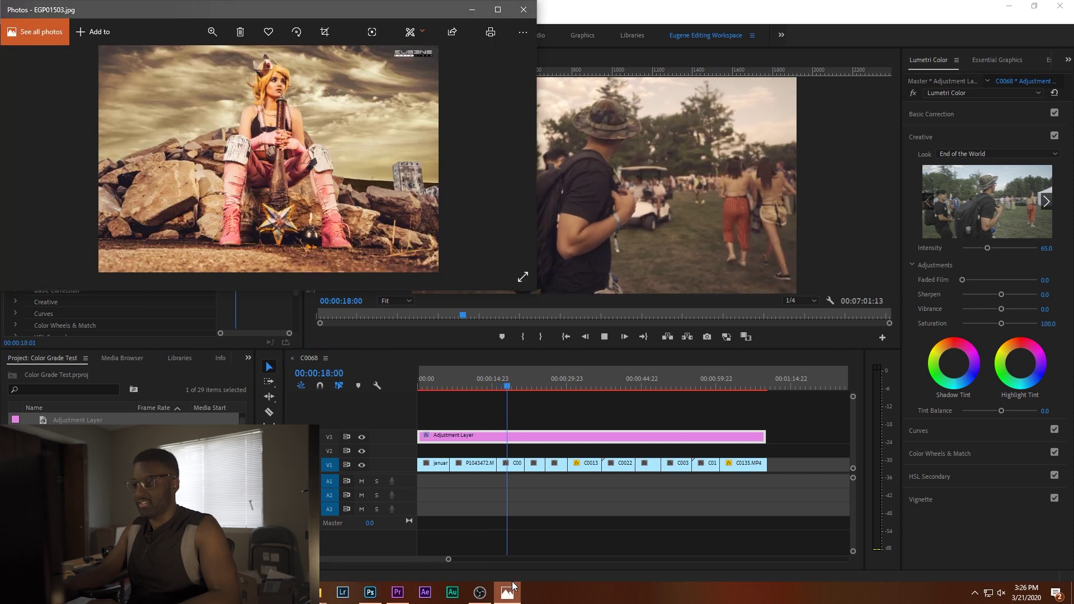